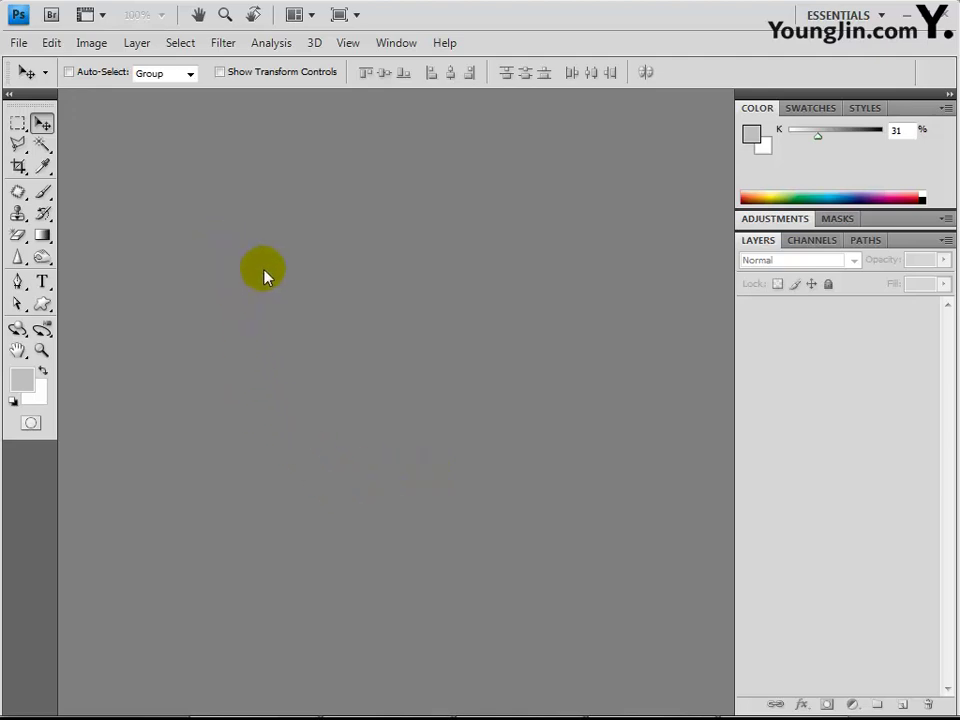
# Step: Open the images 노트.jpg and 주사위.jpg together from the Chapter02 folder
pyautogui.doubleClick(341, 330)
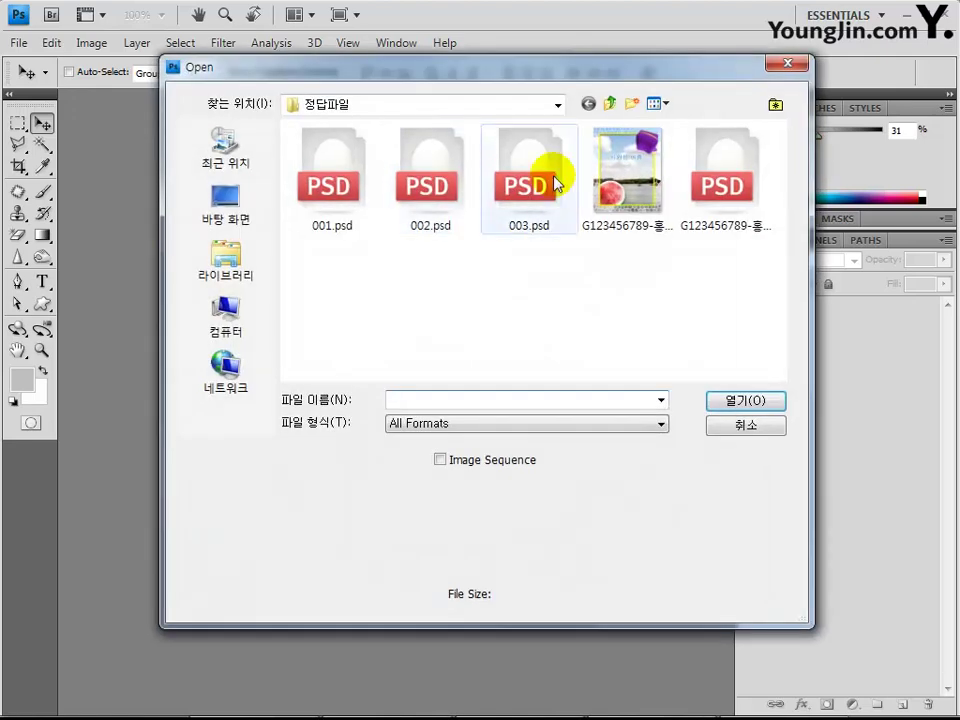
pyautogui.click(609, 104)
pyautogui.click(609, 104)
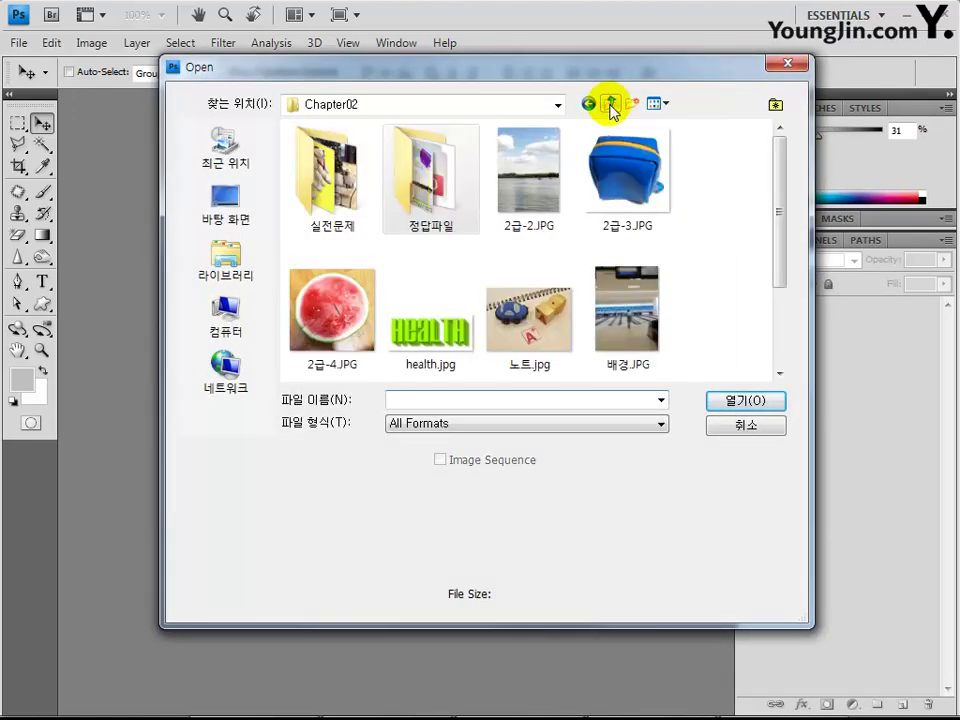
pyautogui.click(548, 338)
pyautogui.scroll(-2, 557, 343)
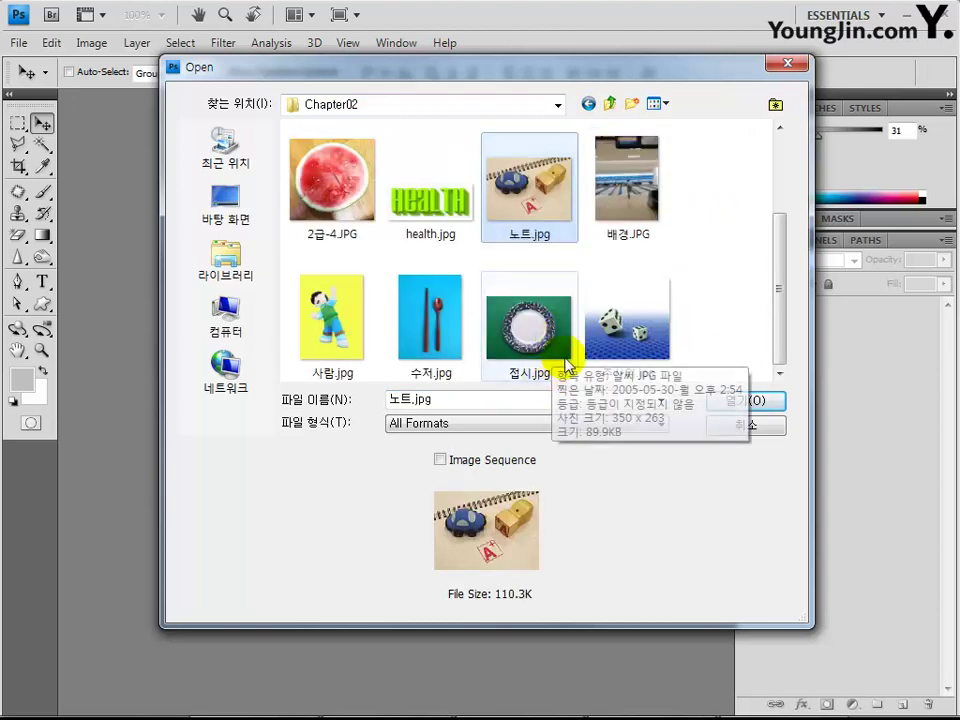
pyautogui.moveTo(639, 347)
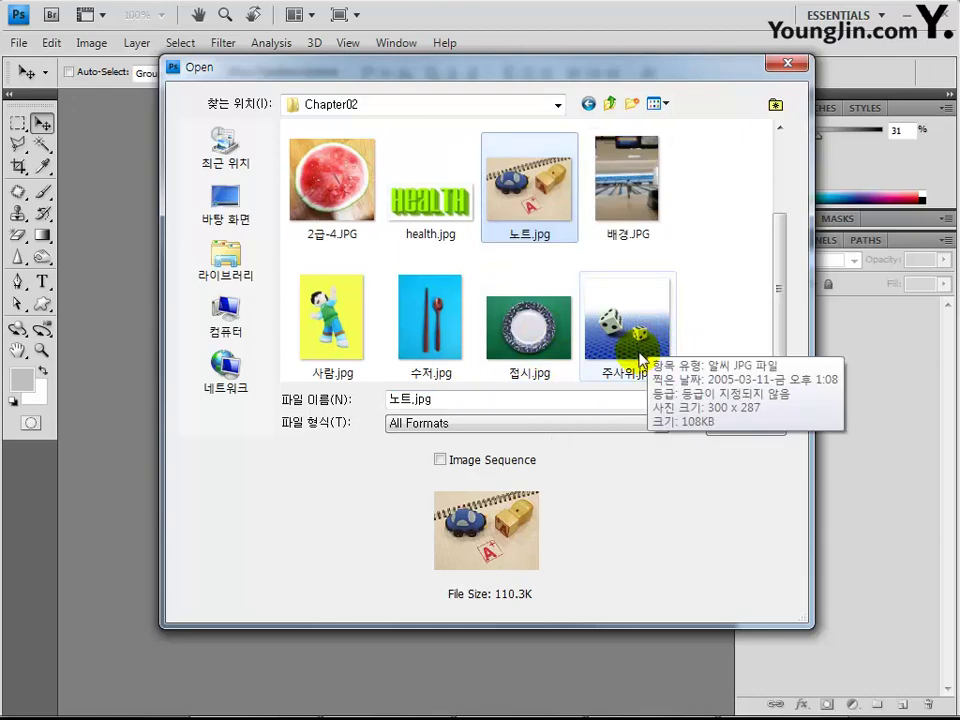
pyautogui.keyDown('ctrl'); pyautogui.click(660, 368); pyautogui.keyUp('ctrl')
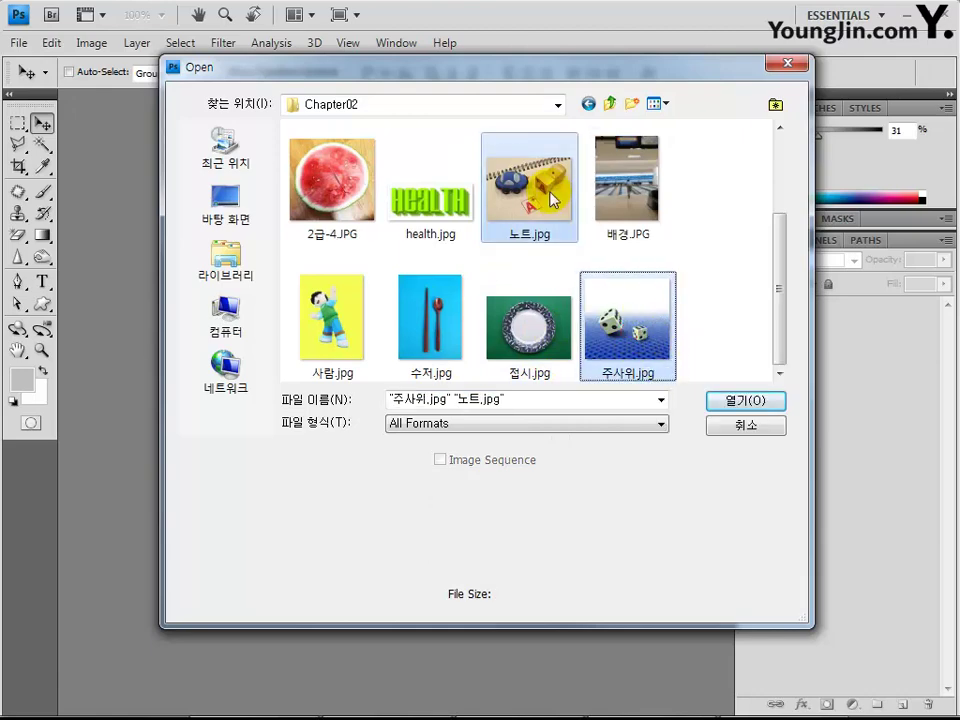
pyautogui.click(729, 399)
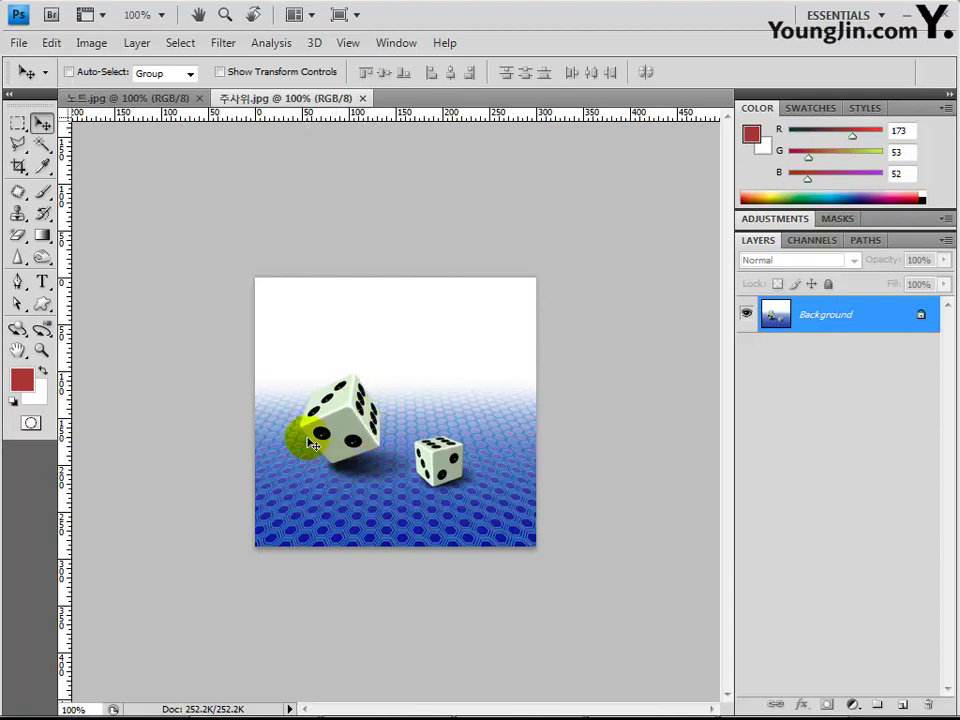
# Step: Outline the large die in 주사위.jpg with a closed Pen tool path that follows its corners, using Paths mode
pyautogui.press('l')
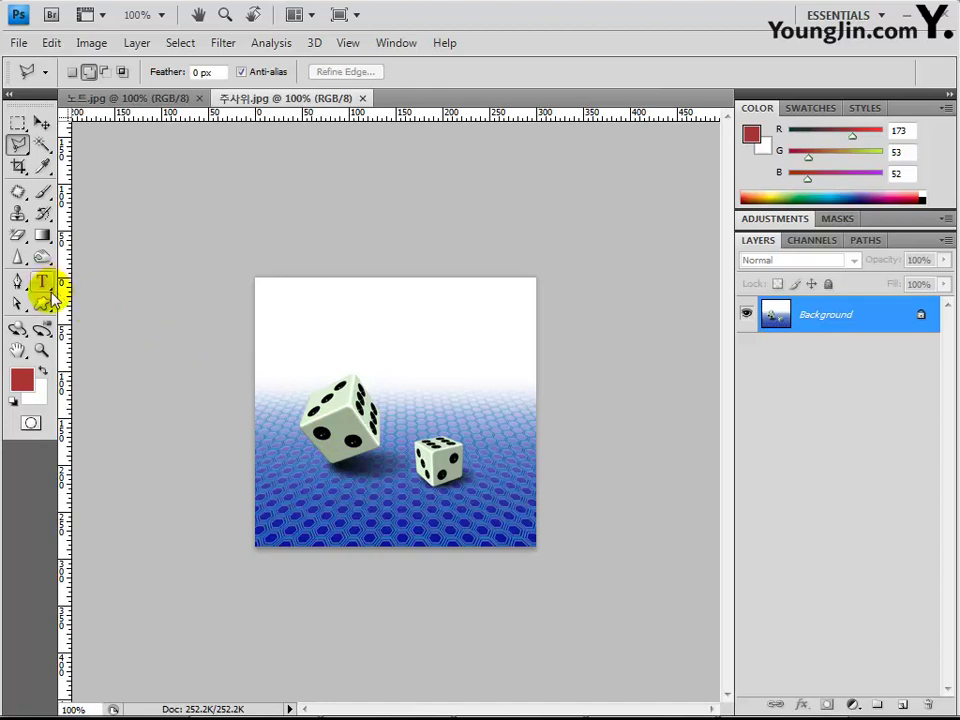
pyautogui.click(18, 284)
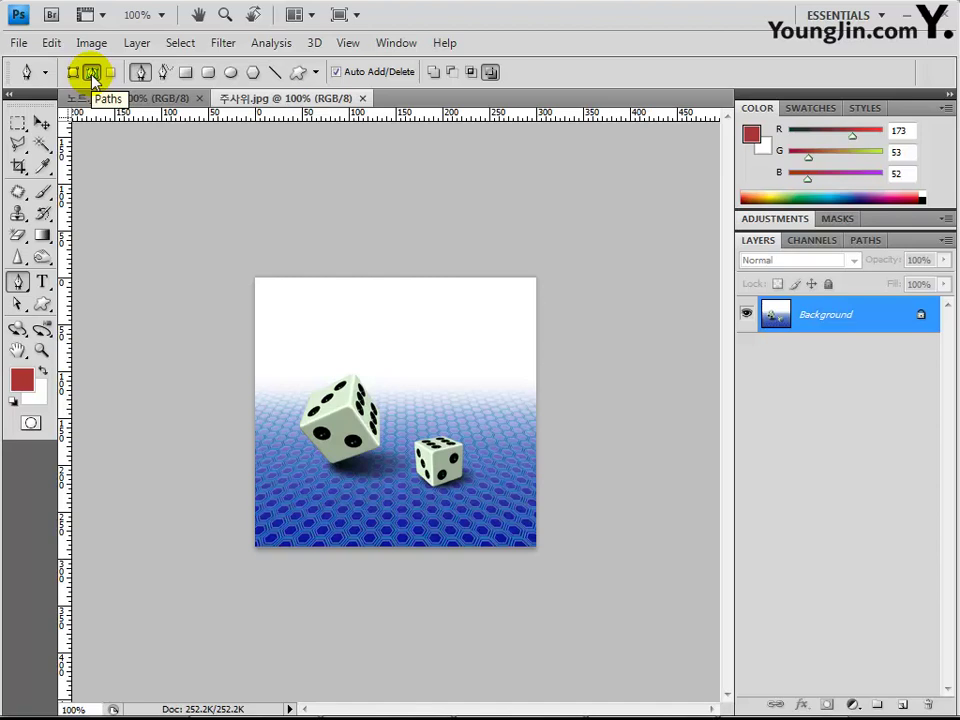
pyautogui.click(302, 440)
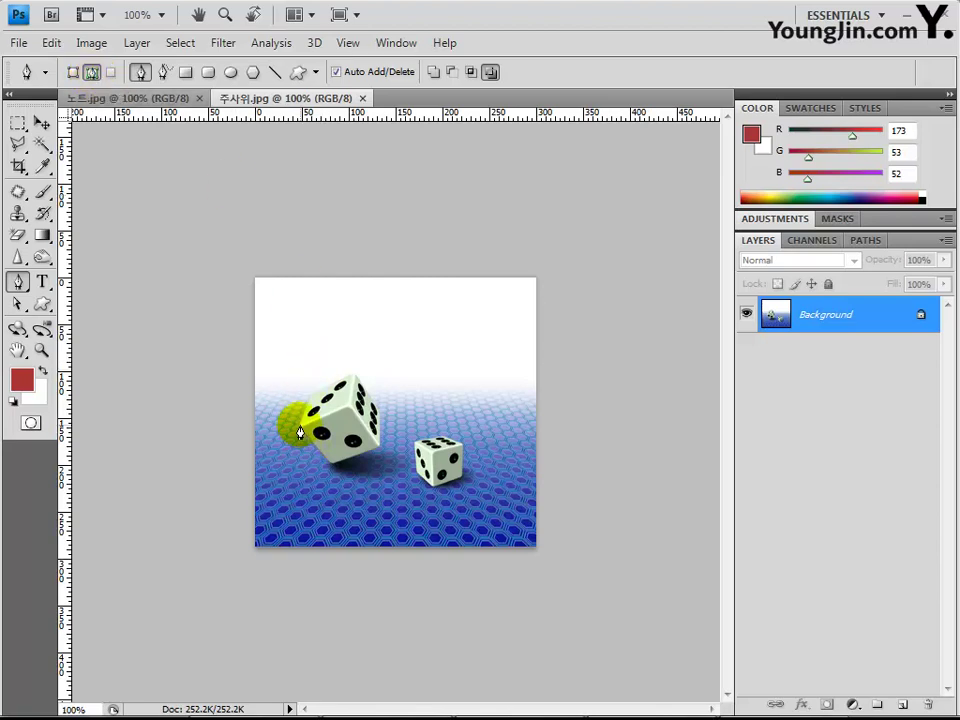
pyautogui.click(307, 393)
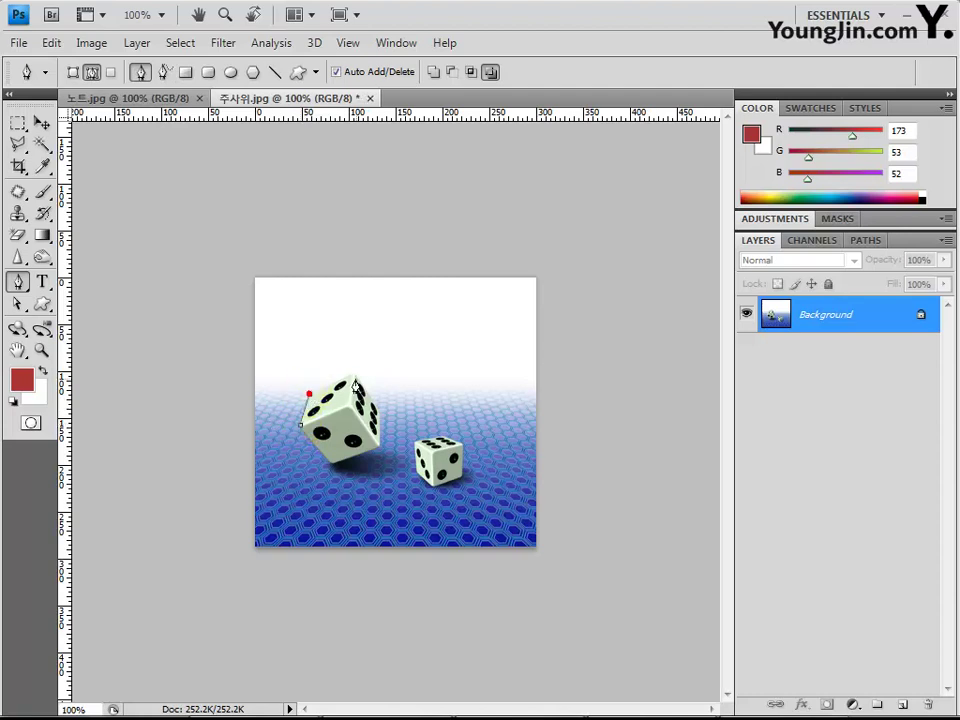
pyautogui.click(352, 383)
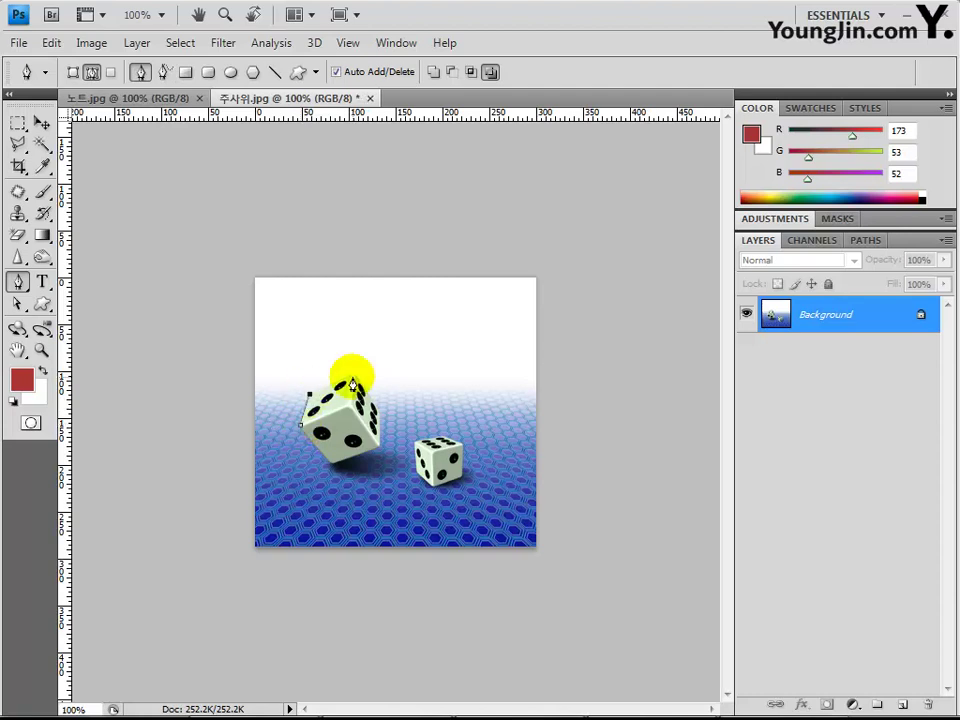
pyautogui.click(382, 421)
pyautogui.click(379, 446)
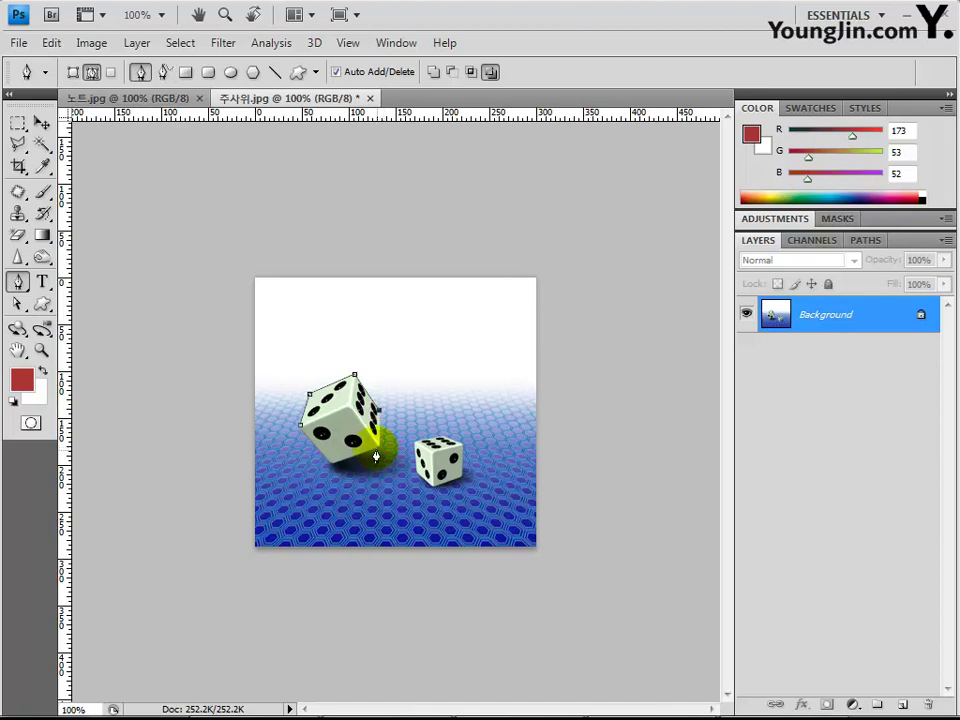
pyautogui.click(331, 467)
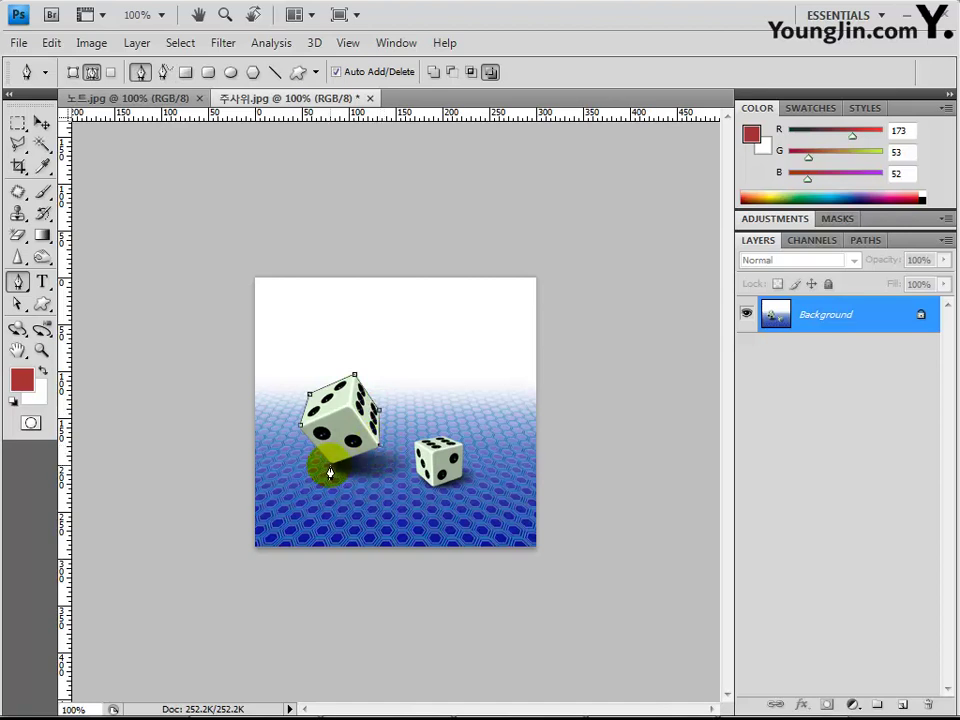
pyautogui.click(300, 430)
pyautogui.press('Return')
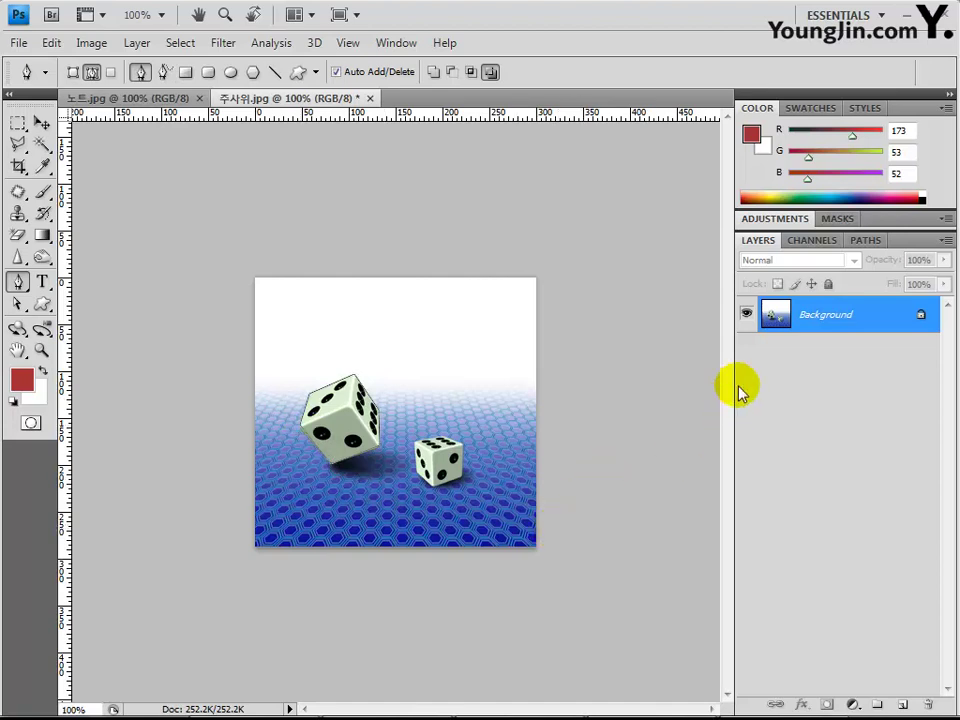
# Step: Load the work path around the large die as a selection
pyautogui.click(866, 243)
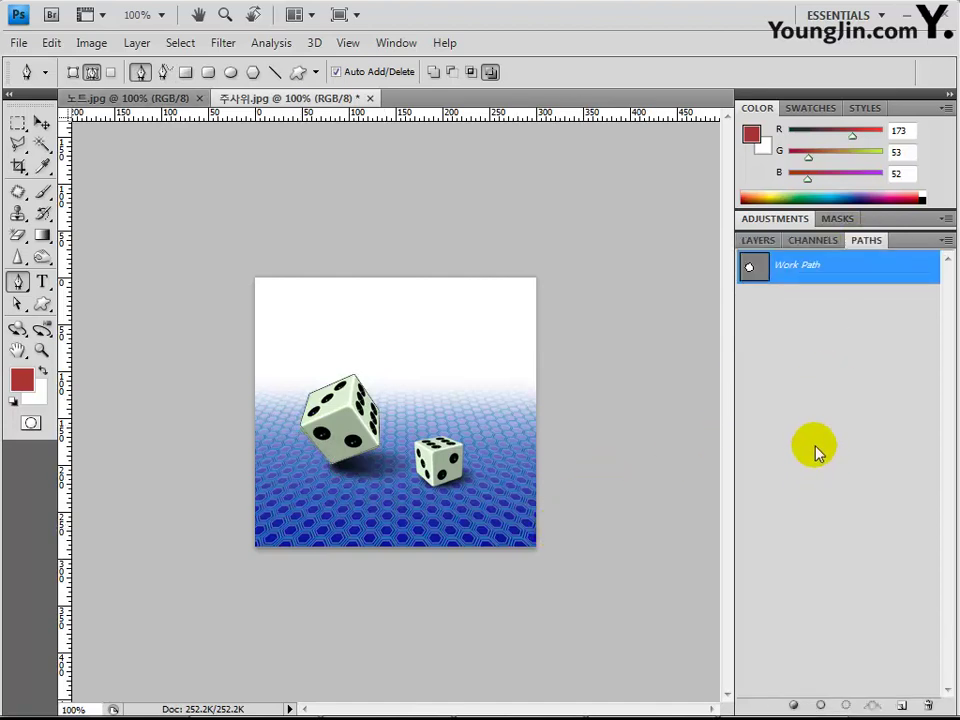
pyautogui.click(786, 277)
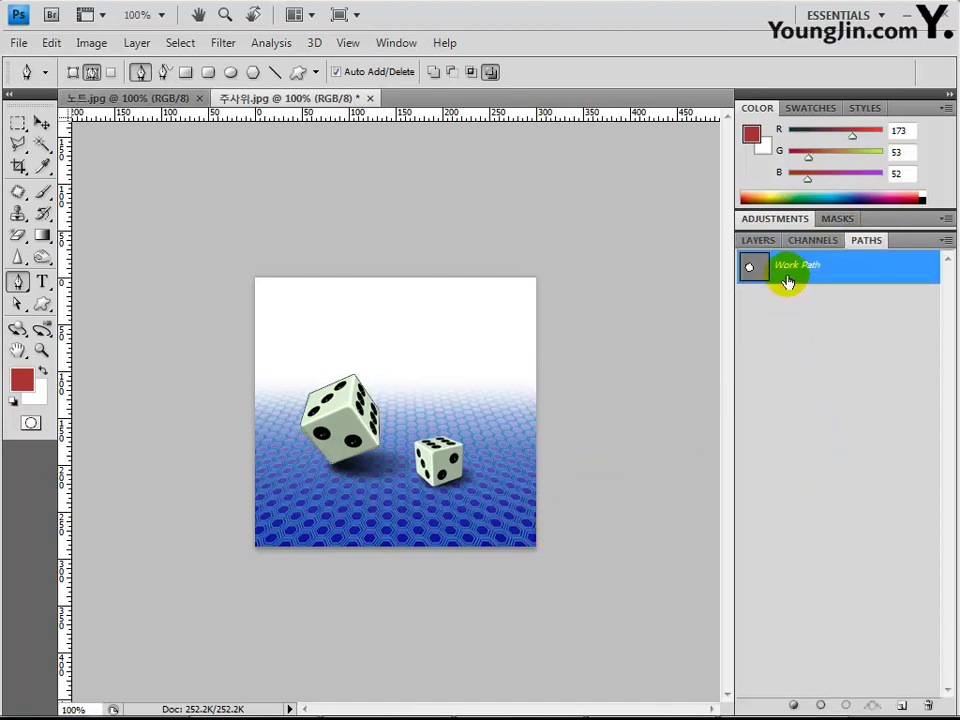
pyautogui.click(845, 707)
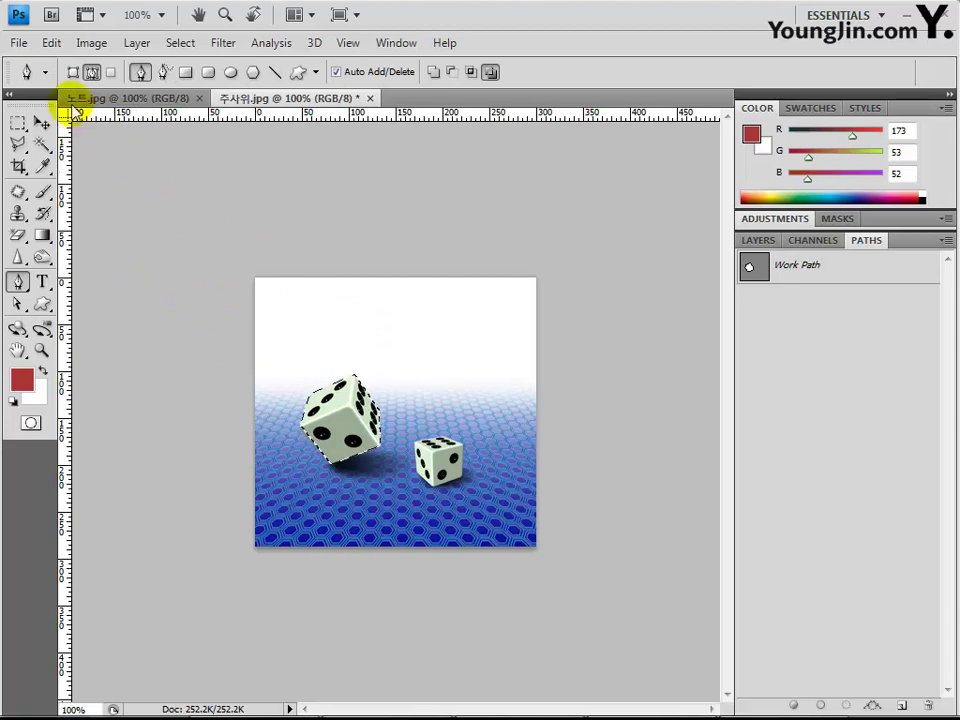
# Step: Copy the selected die into 노트.jpg and place it to the right of the red A+ stamp, below the wooden block
pyautogui.click(48, 42)
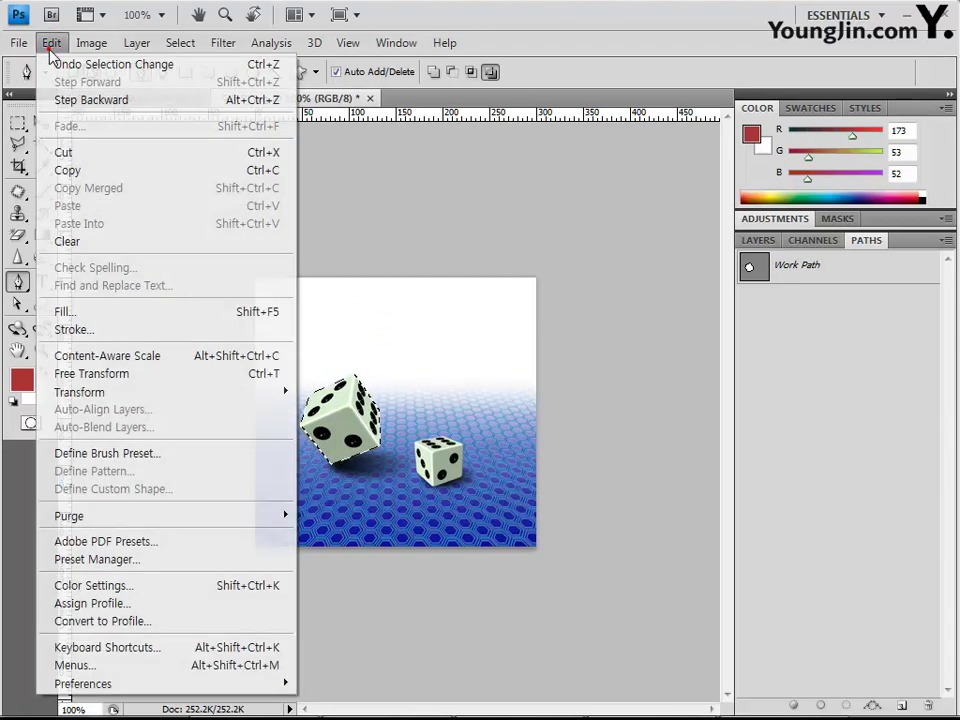
pyautogui.click(100, 172)
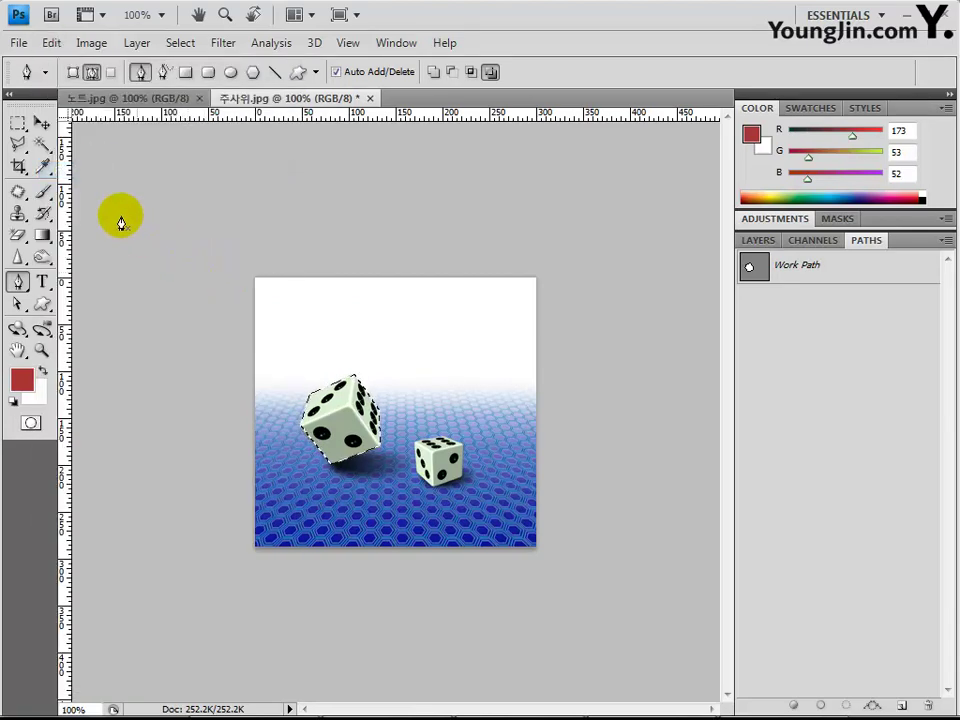
pyautogui.click(125, 98)
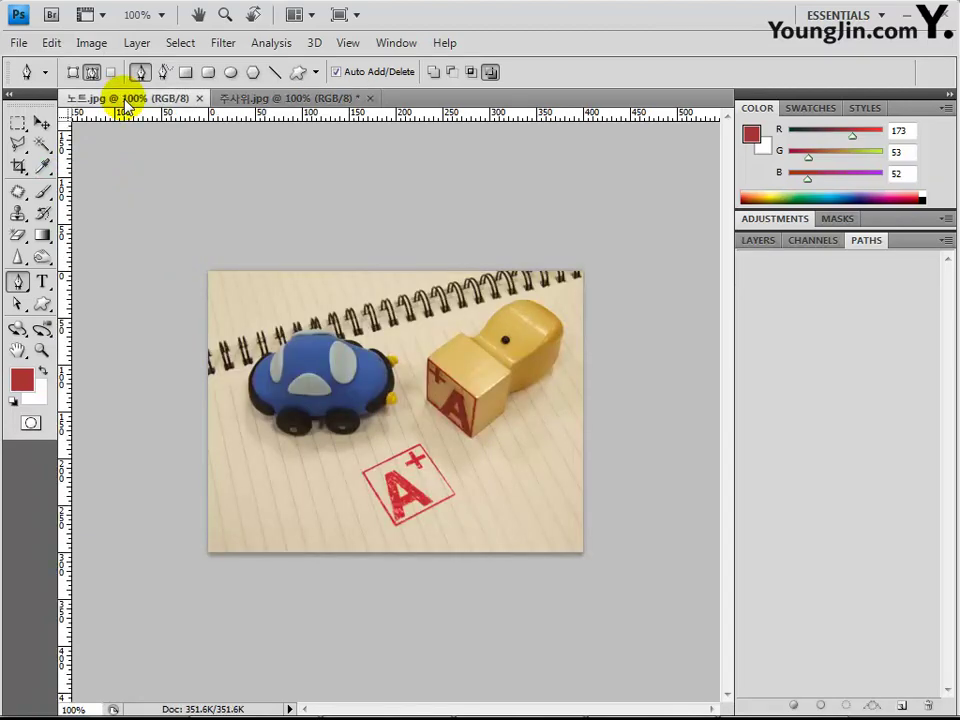
pyautogui.click(58, 47)
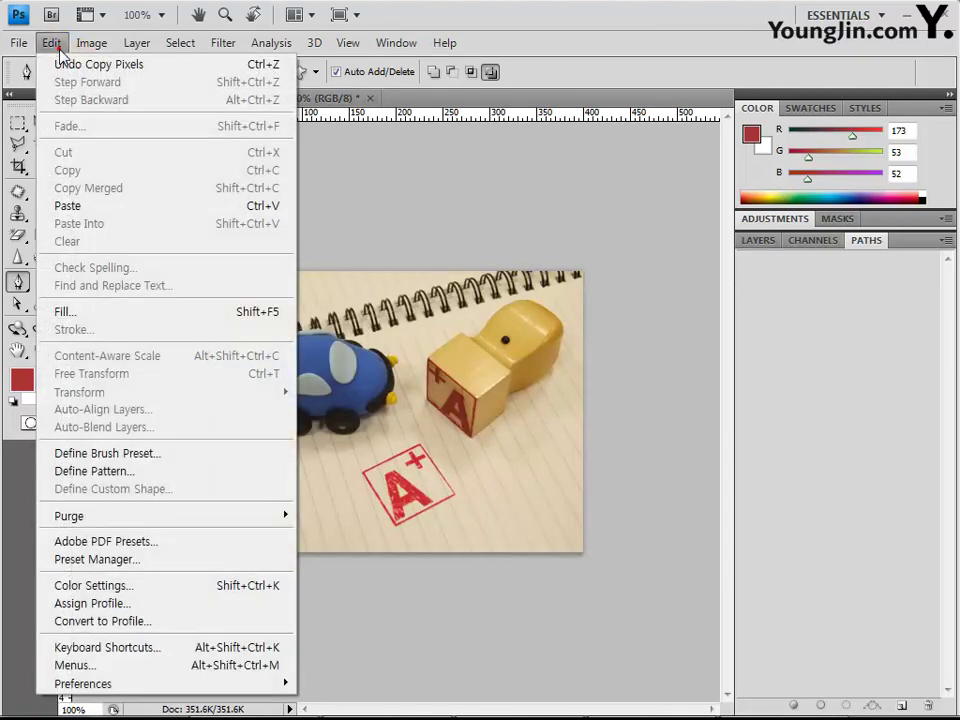
pyautogui.click(270, 206)
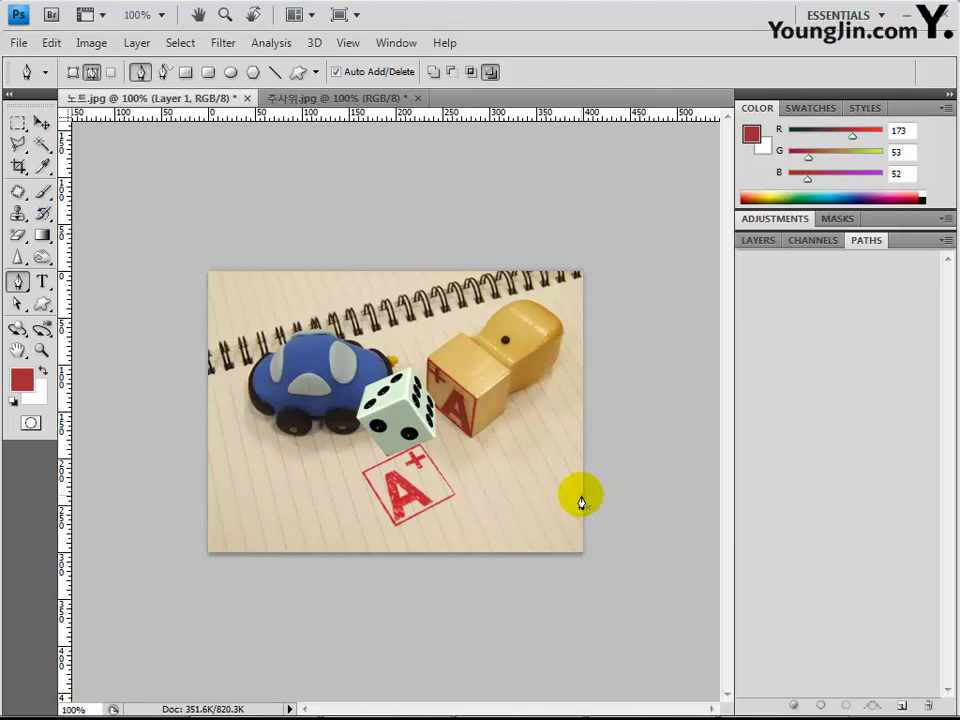
pyautogui.click(42, 122)
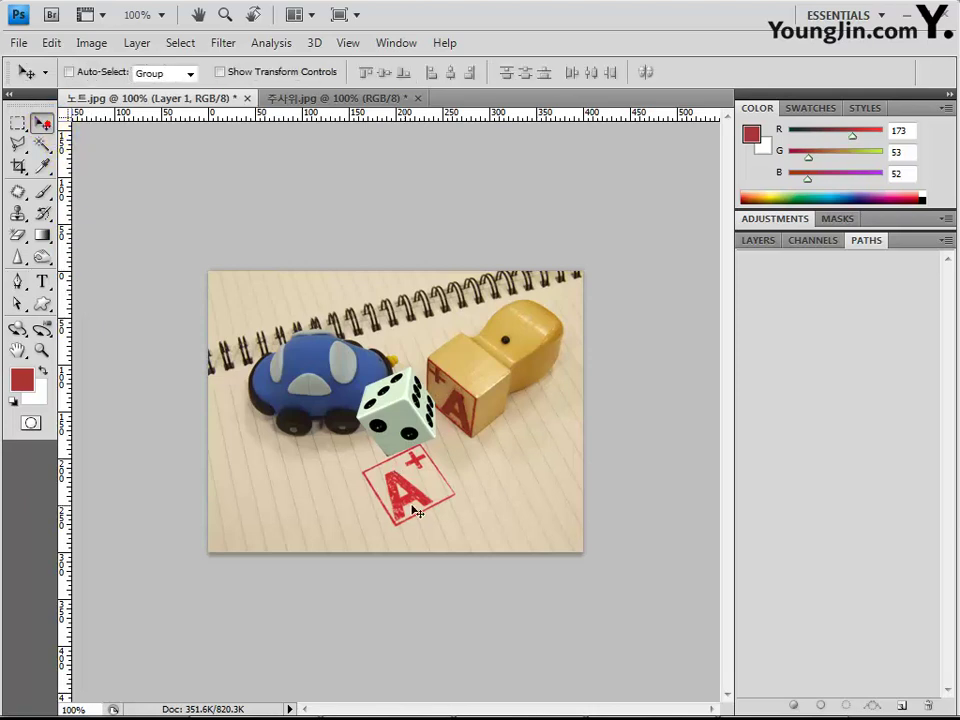
pyautogui.moveTo(397, 415); pyautogui.dragTo(516, 489)
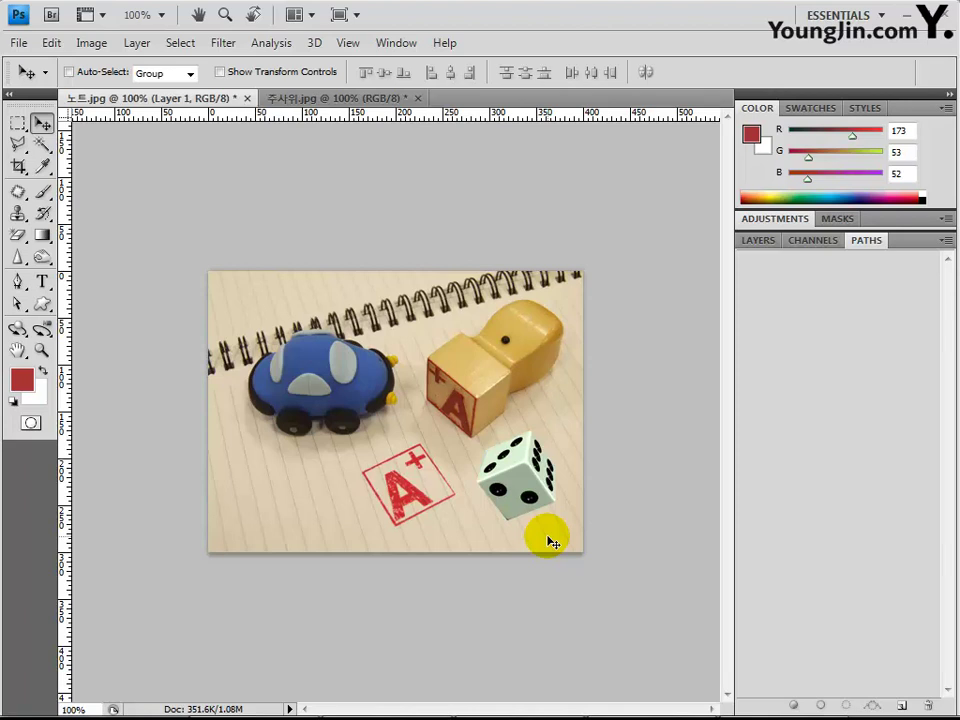
# Step: Add a Hue/Saturation adjustment layer above the die's Layer 1
pyautogui.click(760, 240)
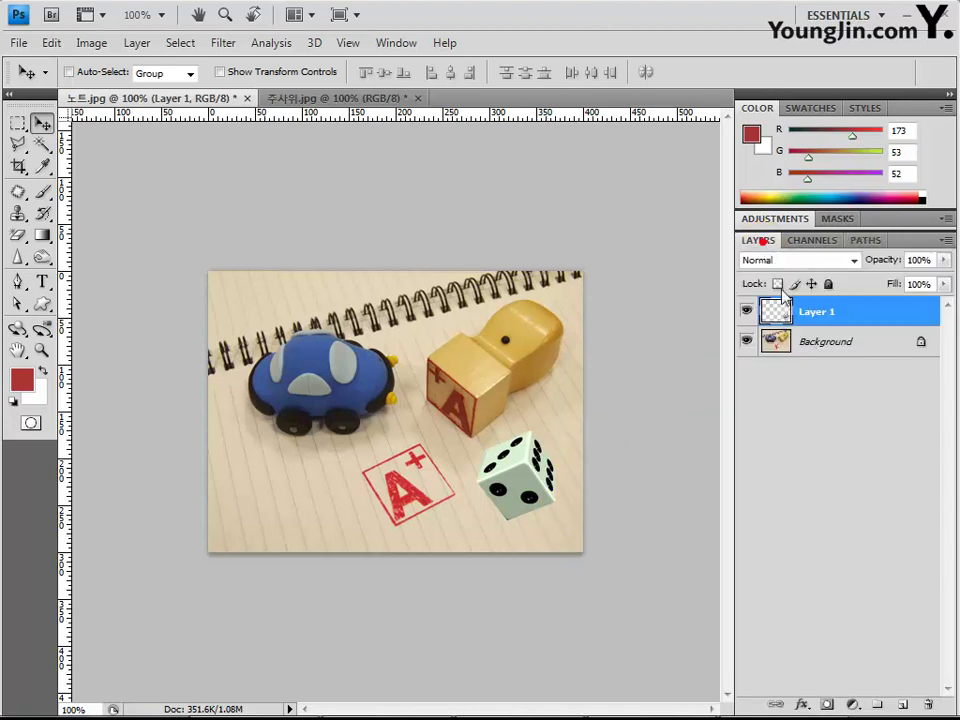
pyautogui.click(808, 318)
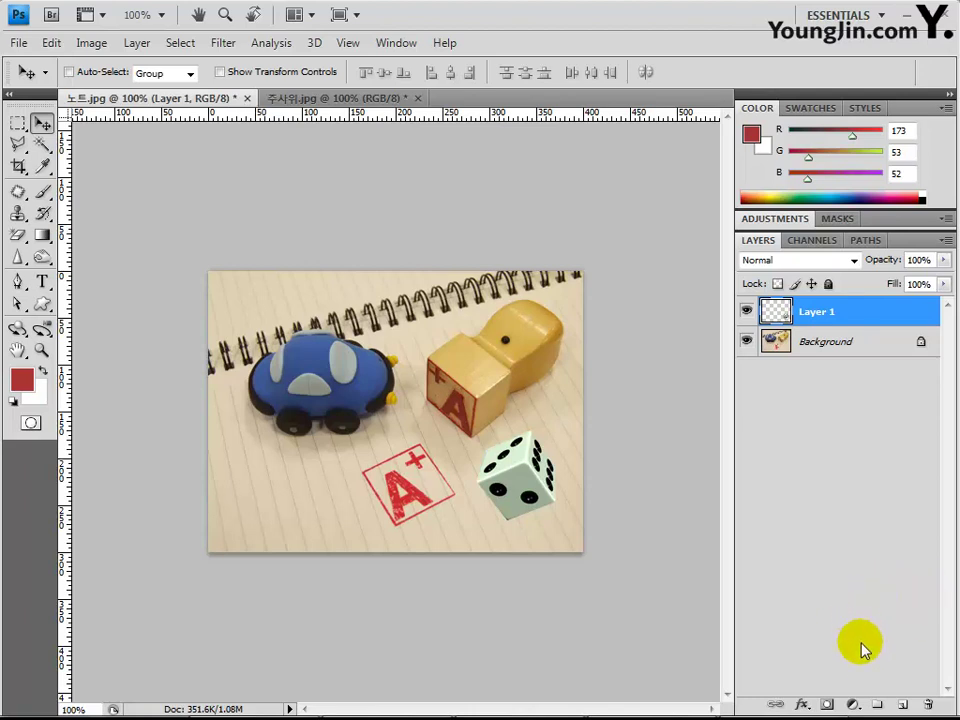
pyautogui.click(853, 707)
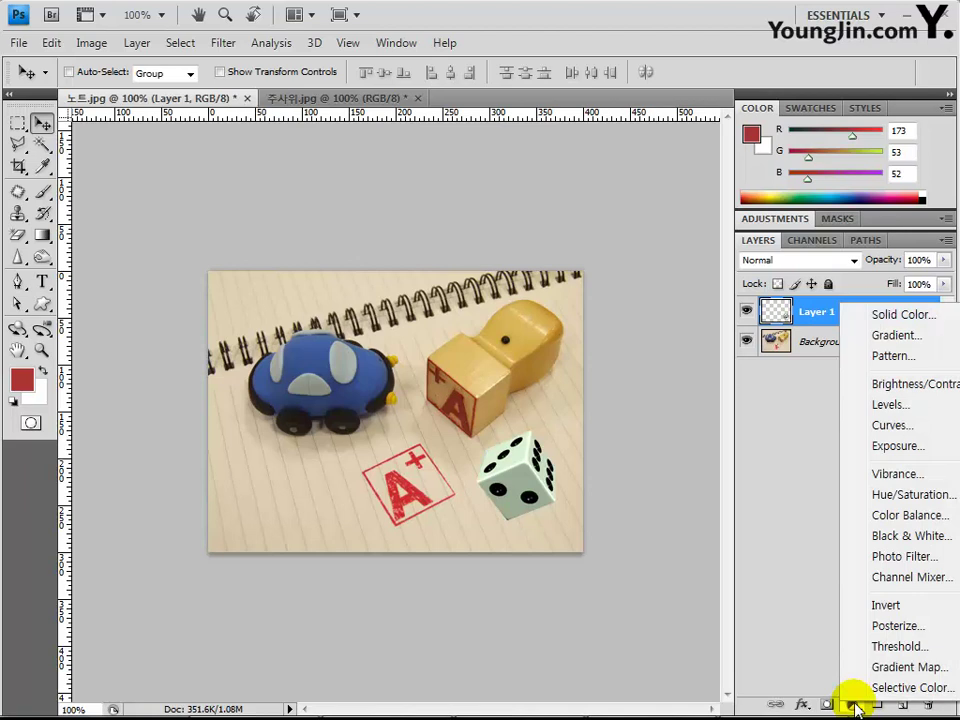
pyautogui.click(910, 496)
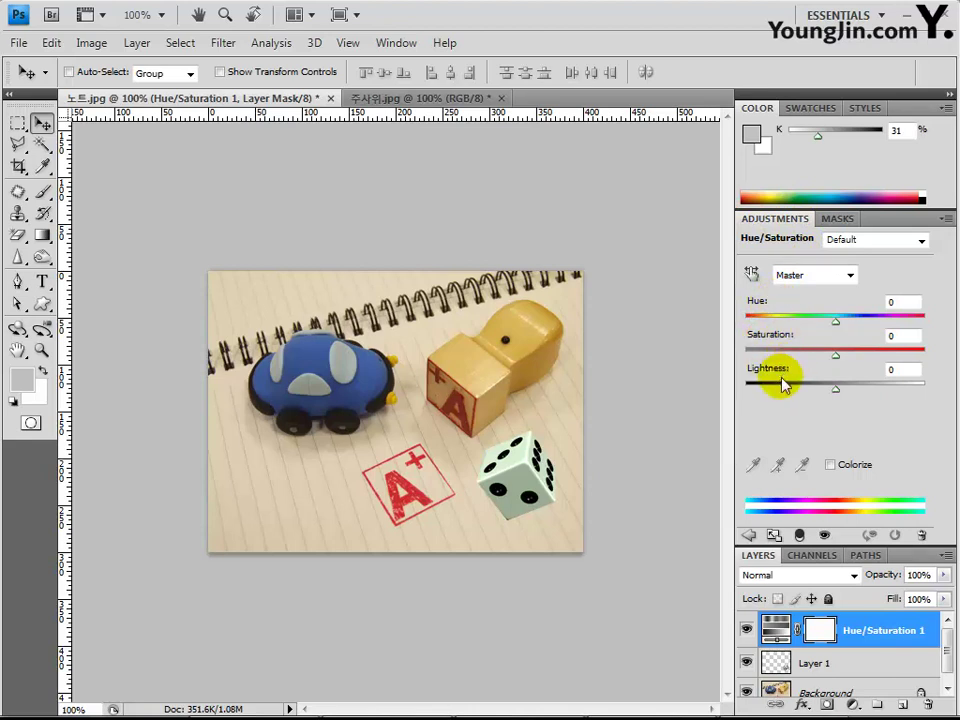
# Step: Enable Colorize on the Hue/Saturation adjustment with Hue 300 and Saturation 80, and collapse the adjustment settings
pyautogui.click(831, 466)
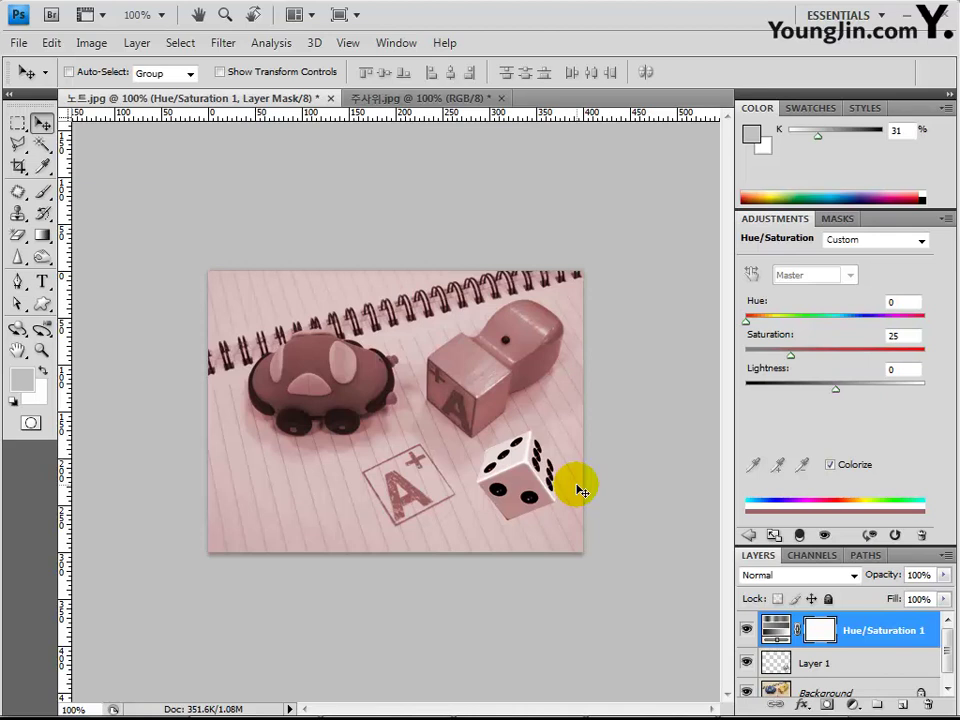
pyautogui.click(896, 305)
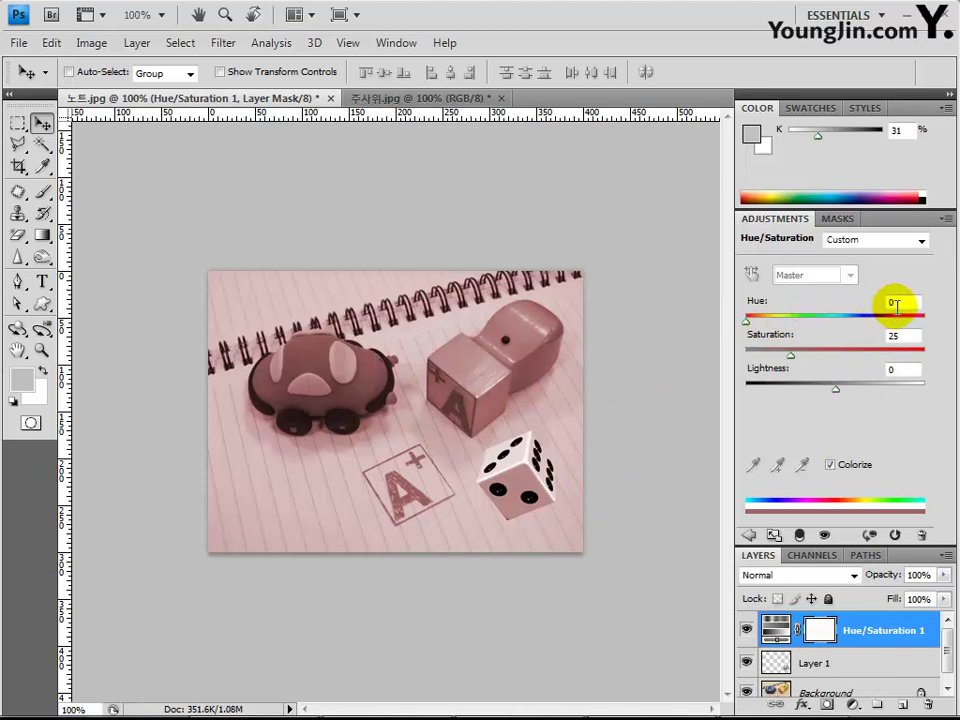
pyautogui.click(885, 425)
pyautogui.write('300')
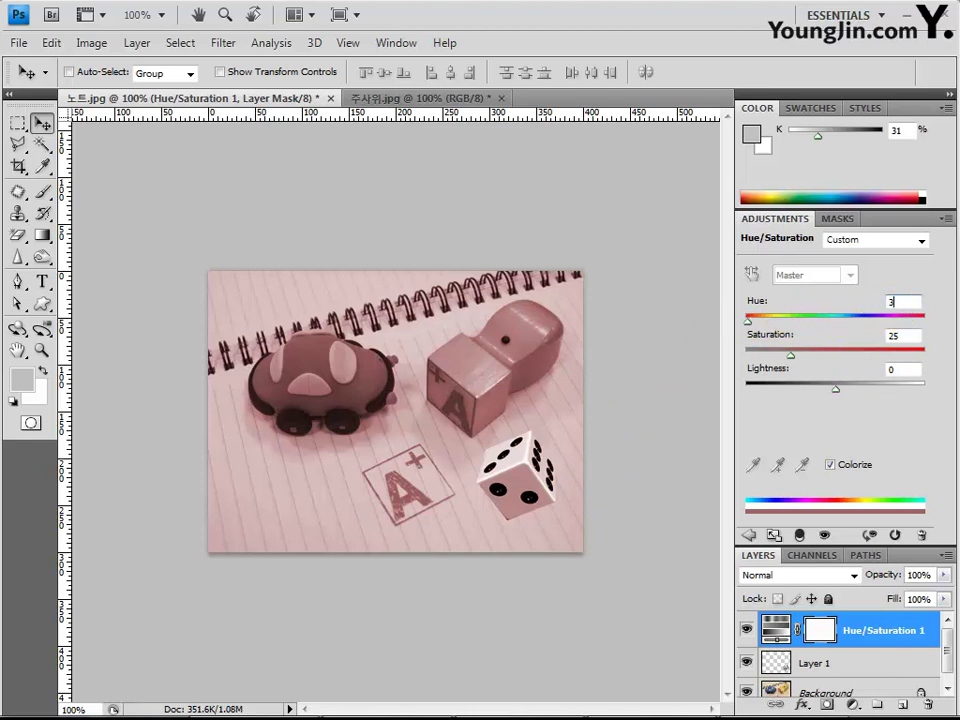
pyautogui.click(893, 337)
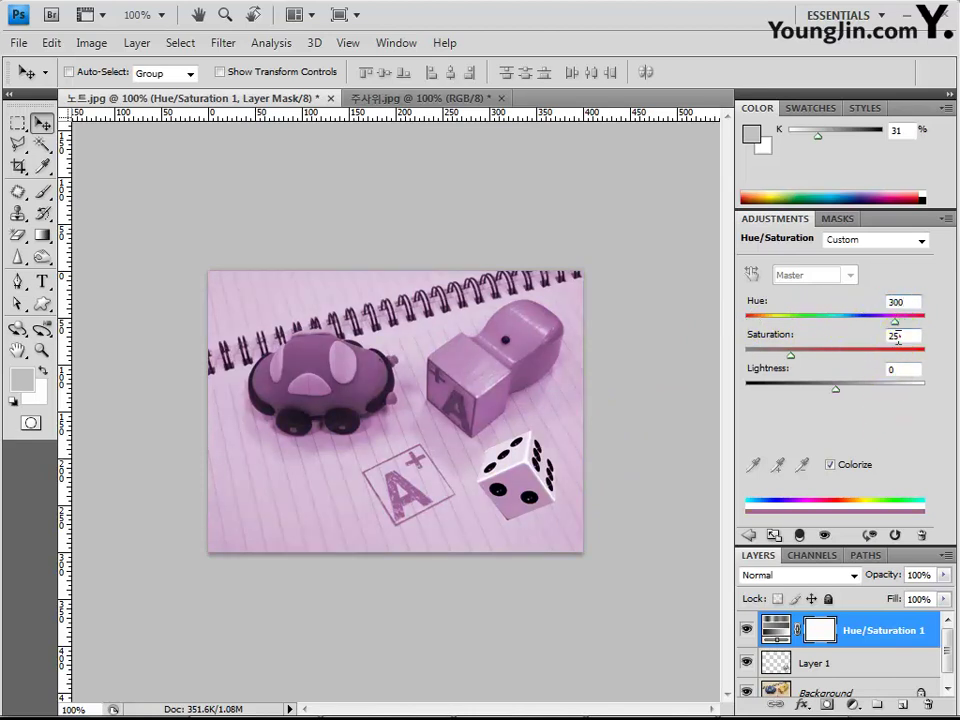
pyautogui.write('80')
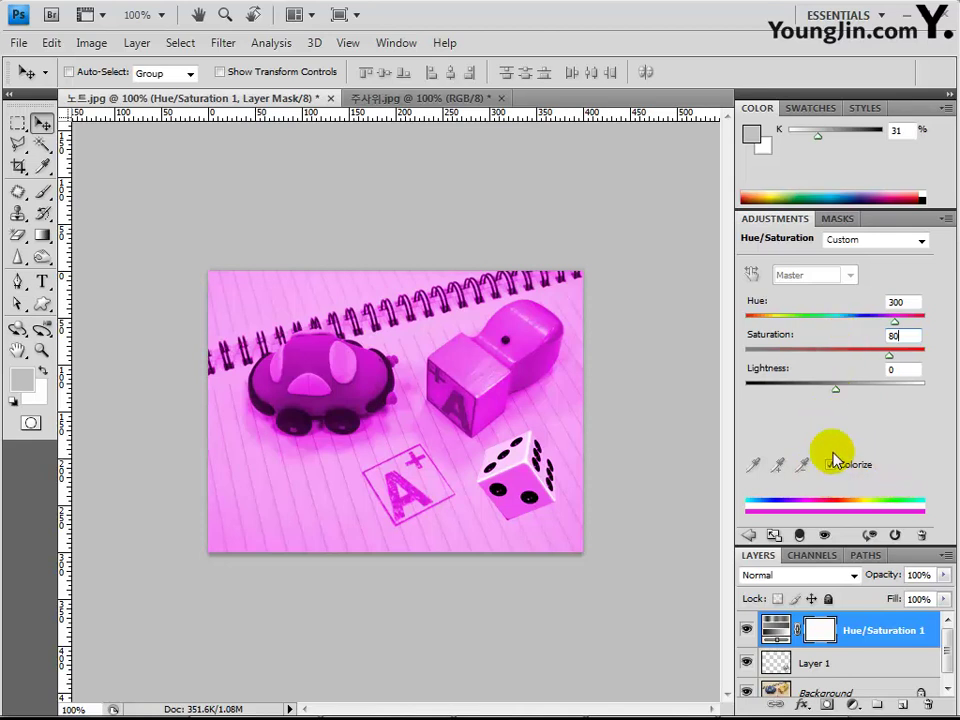
pyautogui.click(910, 337)
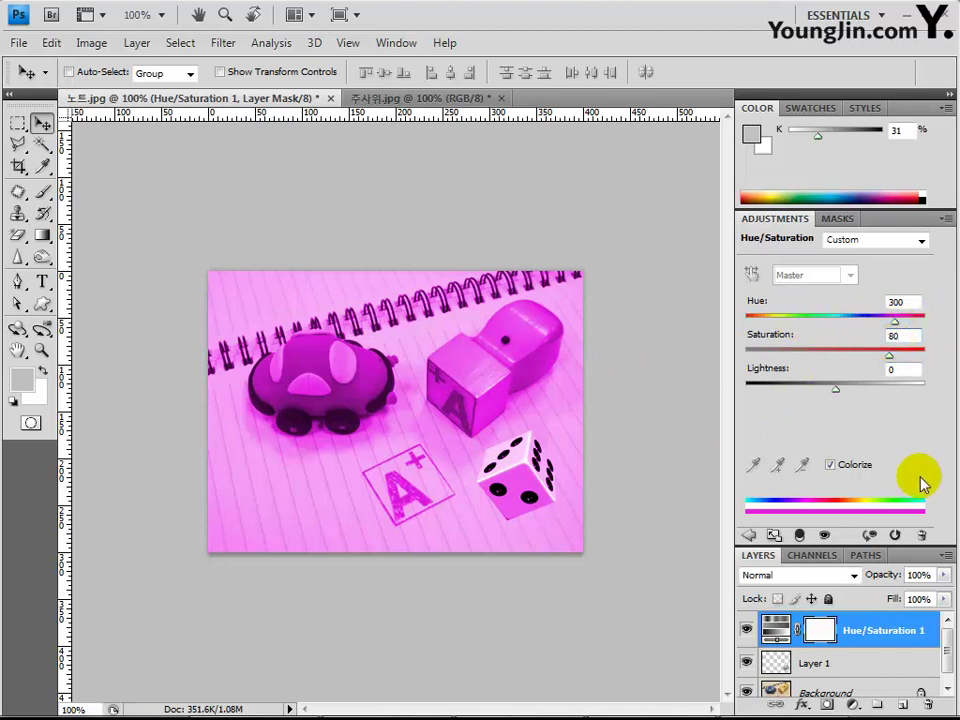
pyautogui.doubleClick(789, 220)
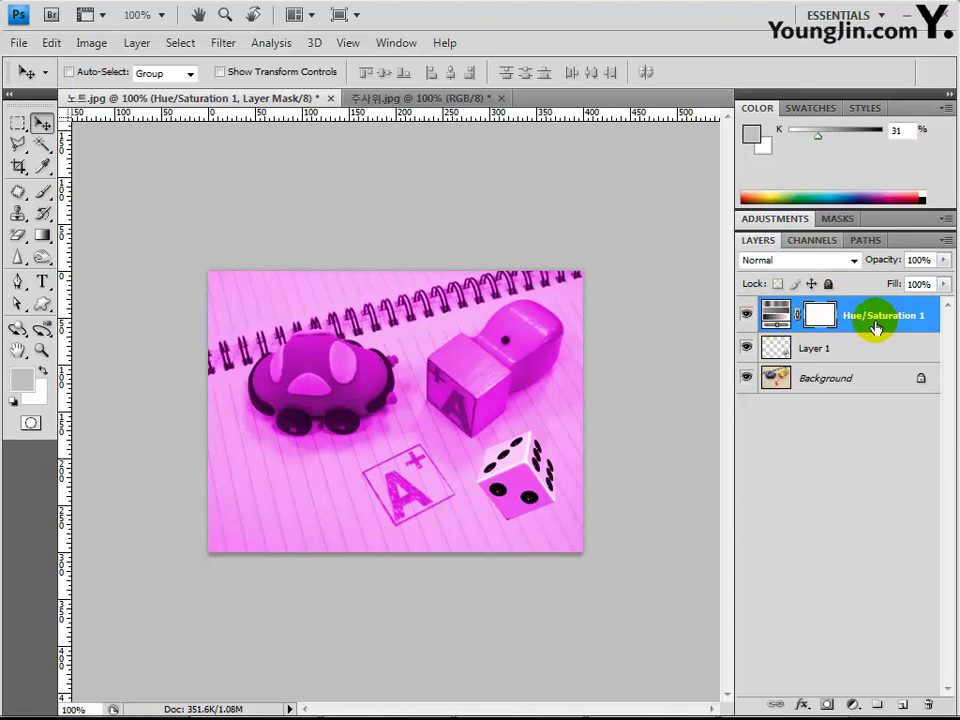
# Step: Clip the Hue/Saturation adjustment layer to Layer 1 so the recolouring affects only the die
pyautogui.click(779, 320)
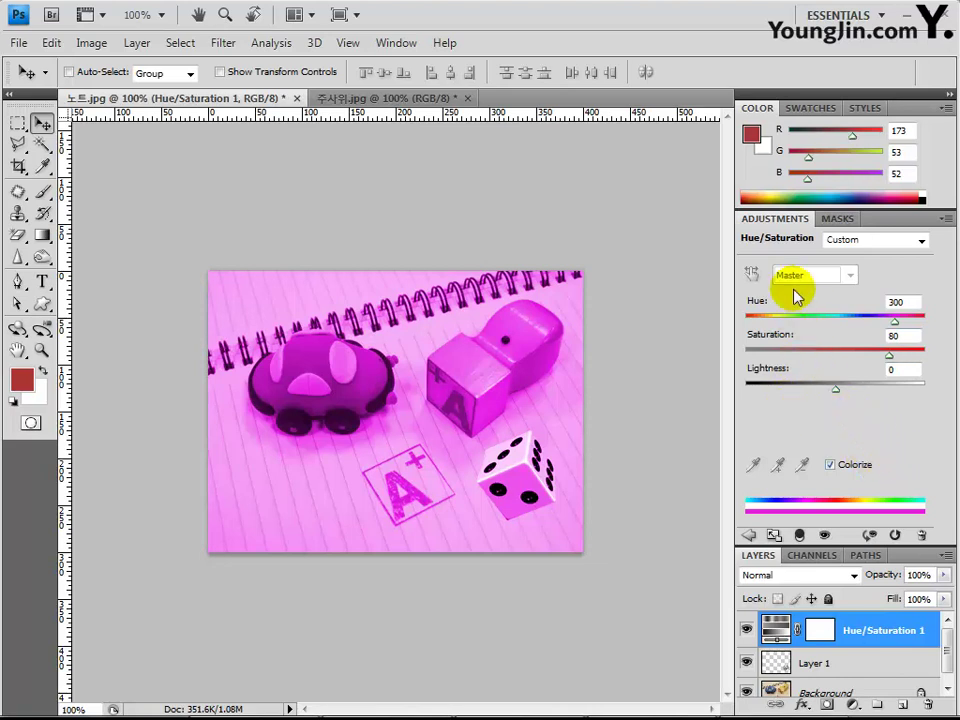
pyautogui.doubleClick(790, 219)
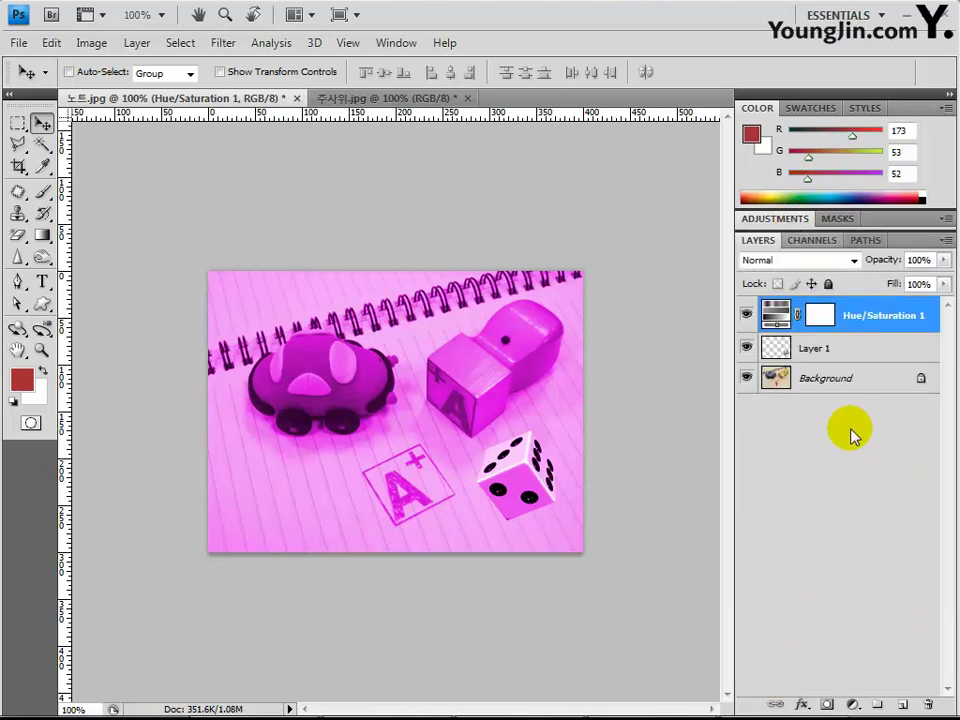
pyautogui.click(457, 478)
pyautogui.moveTo(457, 478); pyautogui.dragTo(552, 507)
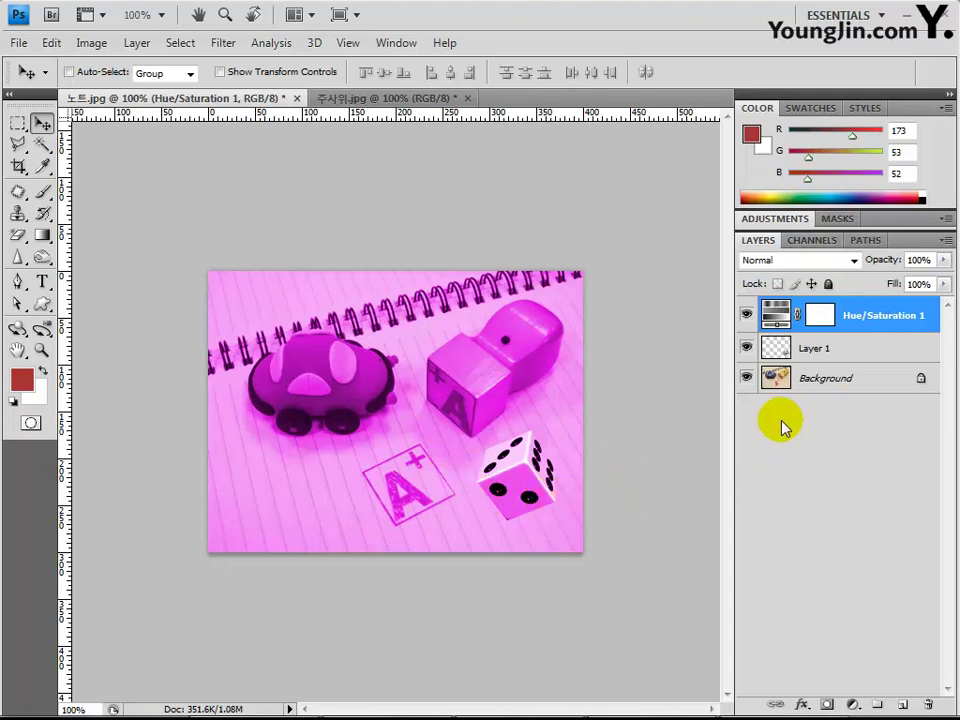
pyautogui.keyDown('alt'); pyautogui.click(865, 337); pyautogui.keyUp('alt')
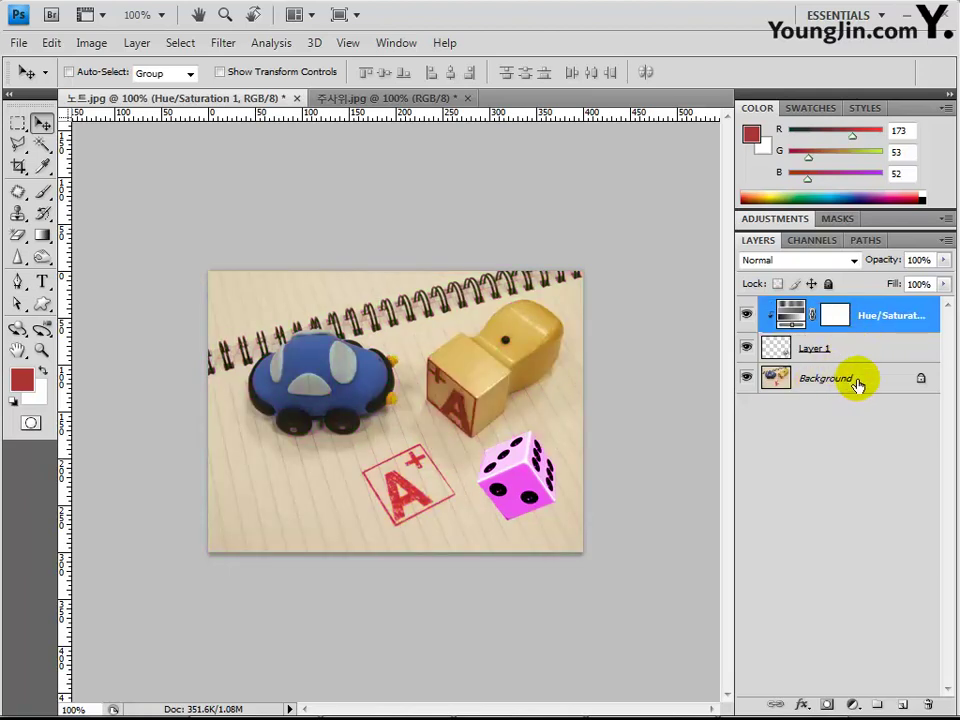
pyautogui.click(855, 383)
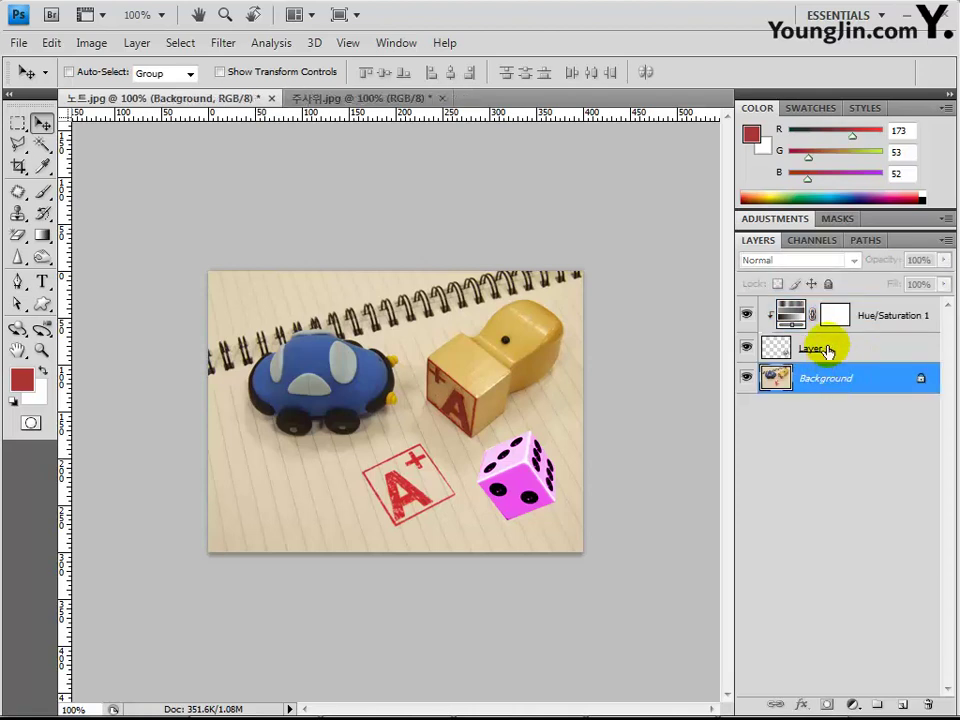
pyautogui.click(829, 348)
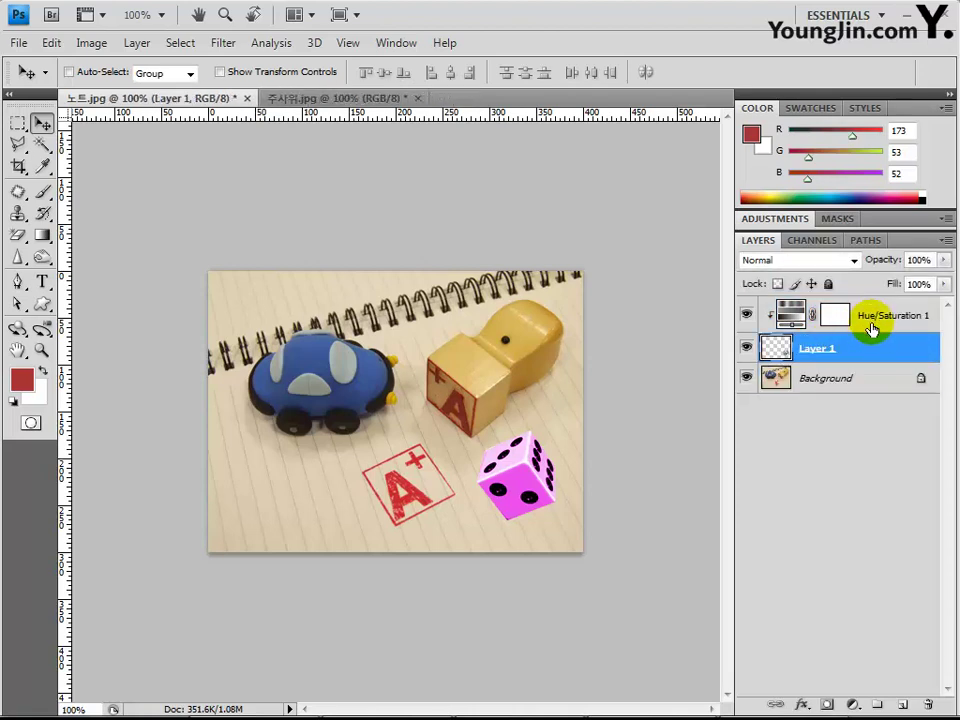
pyautogui.click(869, 326)
pyautogui.click(830, 350)
pyautogui.moveTo(509, 474); pyautogui.dragTo(553, 507)
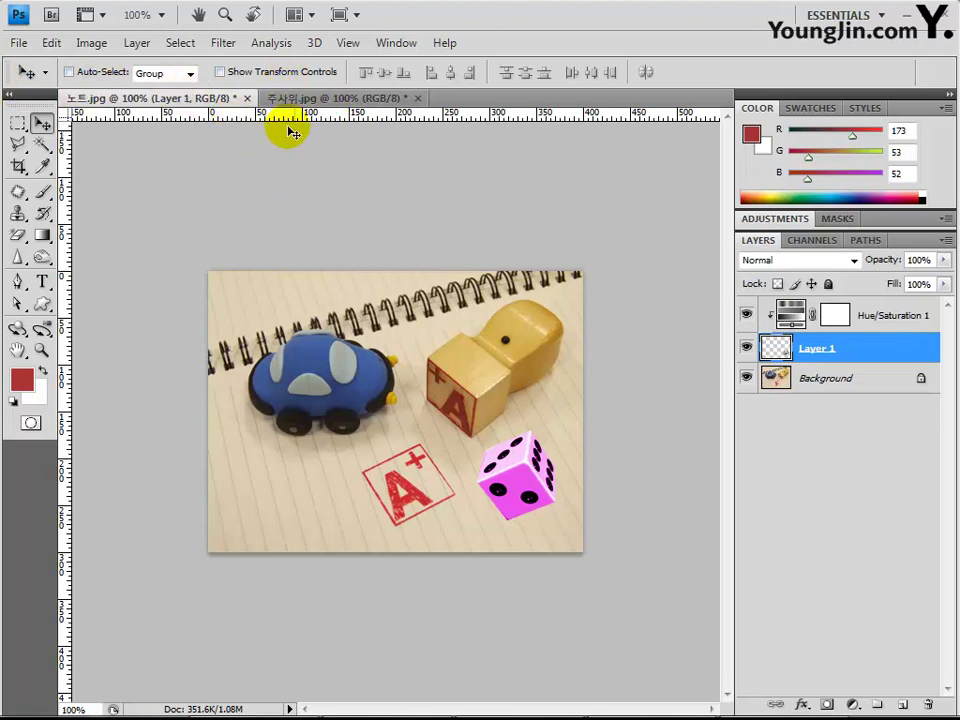
# Step: Close both 노트.jpg and 주사위.jpg without saving their changes
pyautogui.click(247, 99)
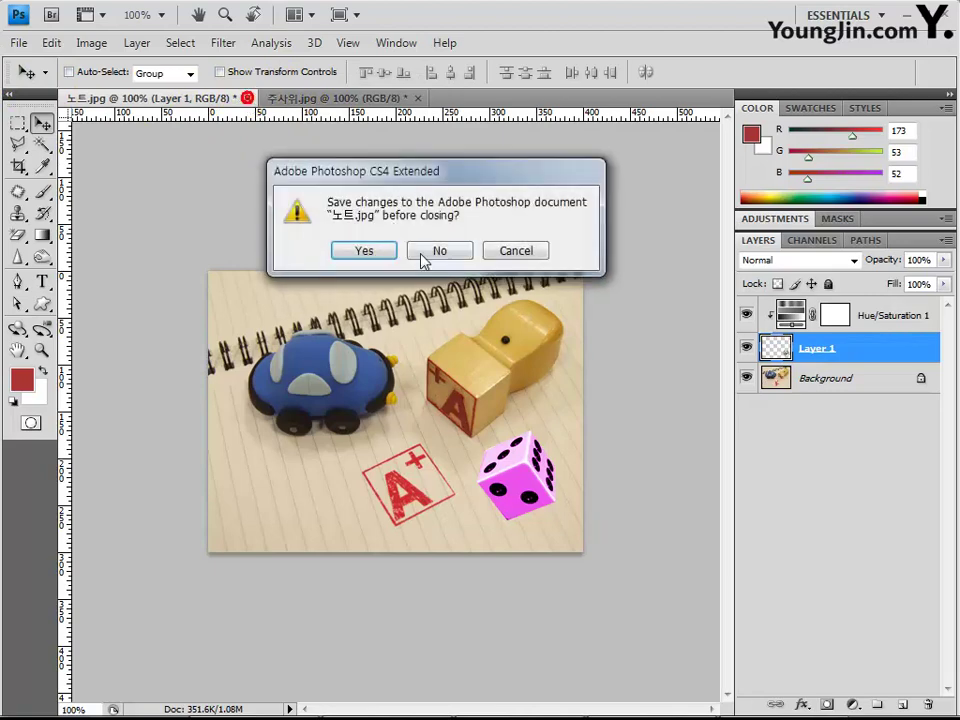
pyautogui.click(430, 250)
pyautogui.click(216, 98)
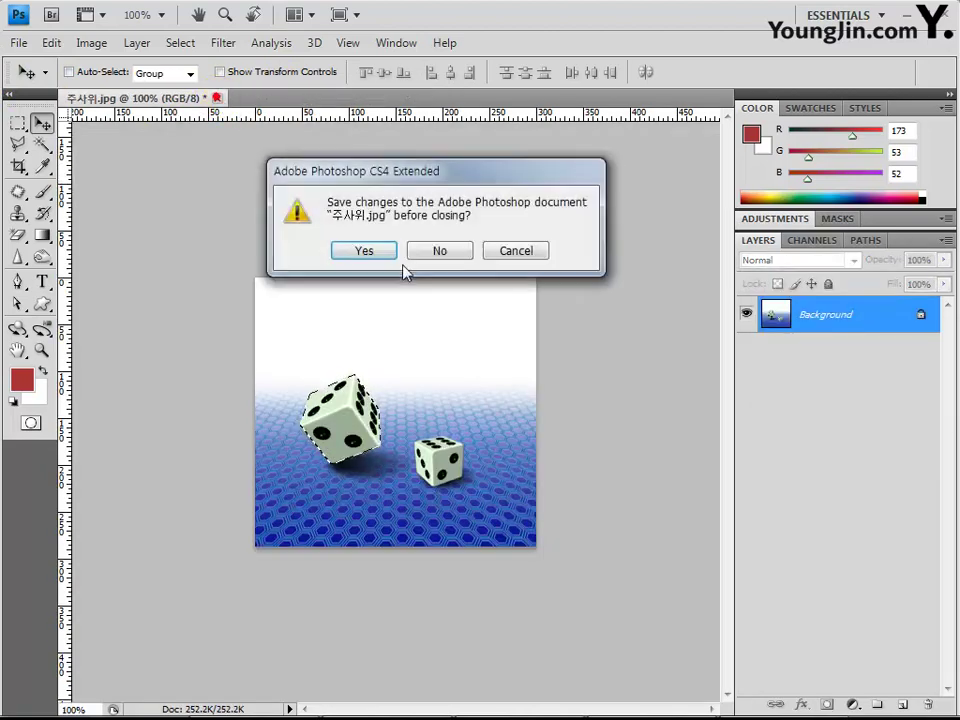
pyautogui.click(418, 250)
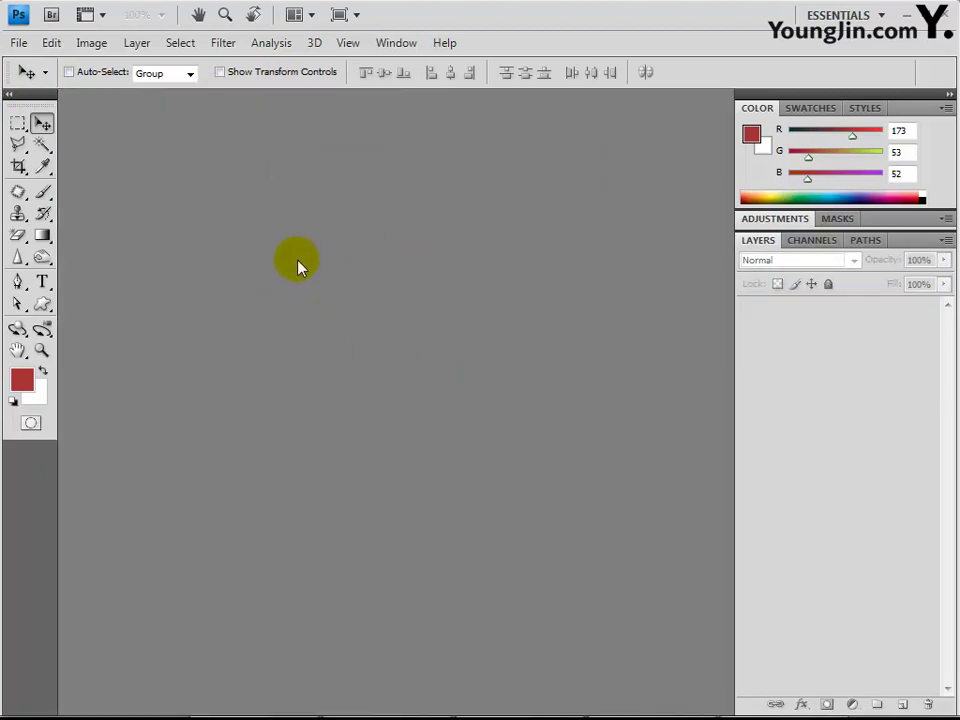
# Step: Open 수저.jpg and 접시.jpg together from the Chapter02 folder and bring 수저.jpg to the front
pyautogui.doubleClick(296, 252)
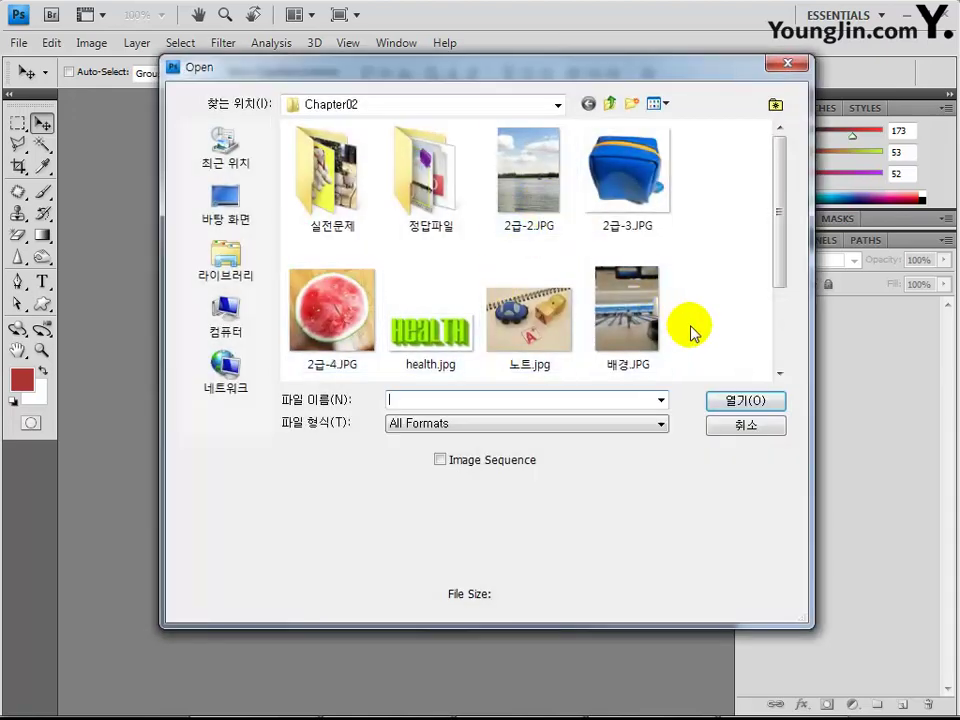
pyautogui.click(716, 329)
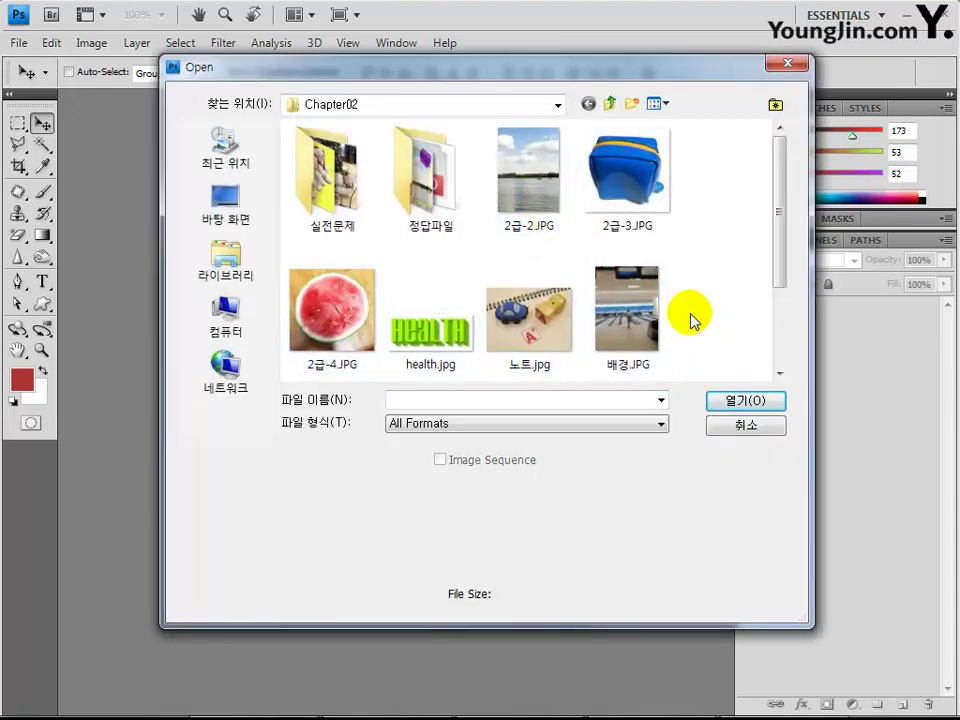
pyautogui.scroll(-2, 690, 324)
pyautogui.click(517, 367)
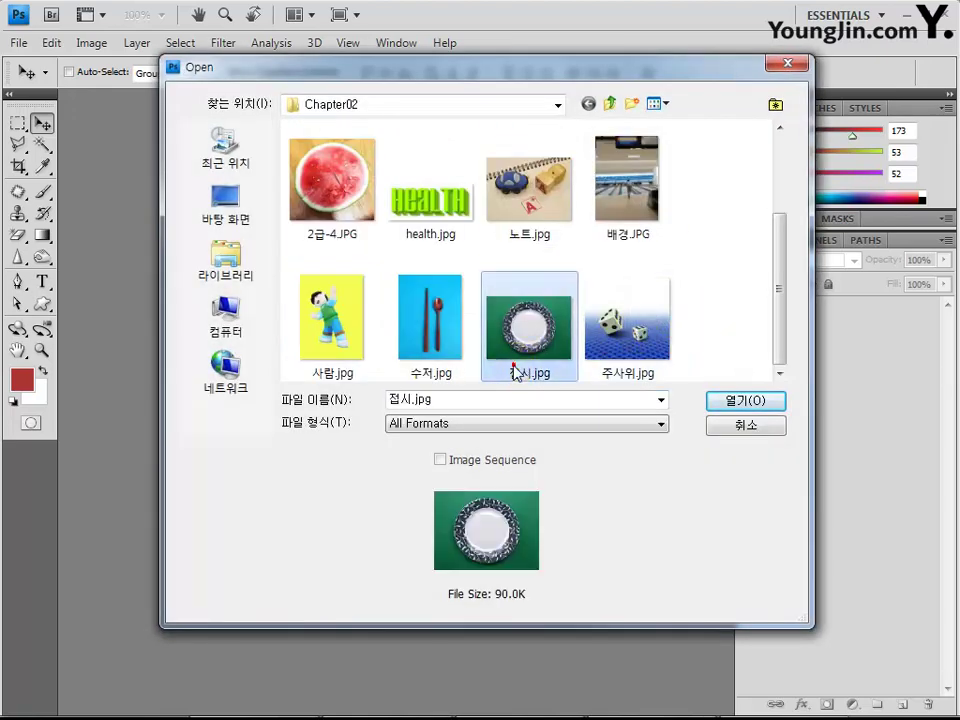
pyautogui.keyDown('ctrl'); pyautogui.click(432, 365); pyautogui.keyUp('ctrl')
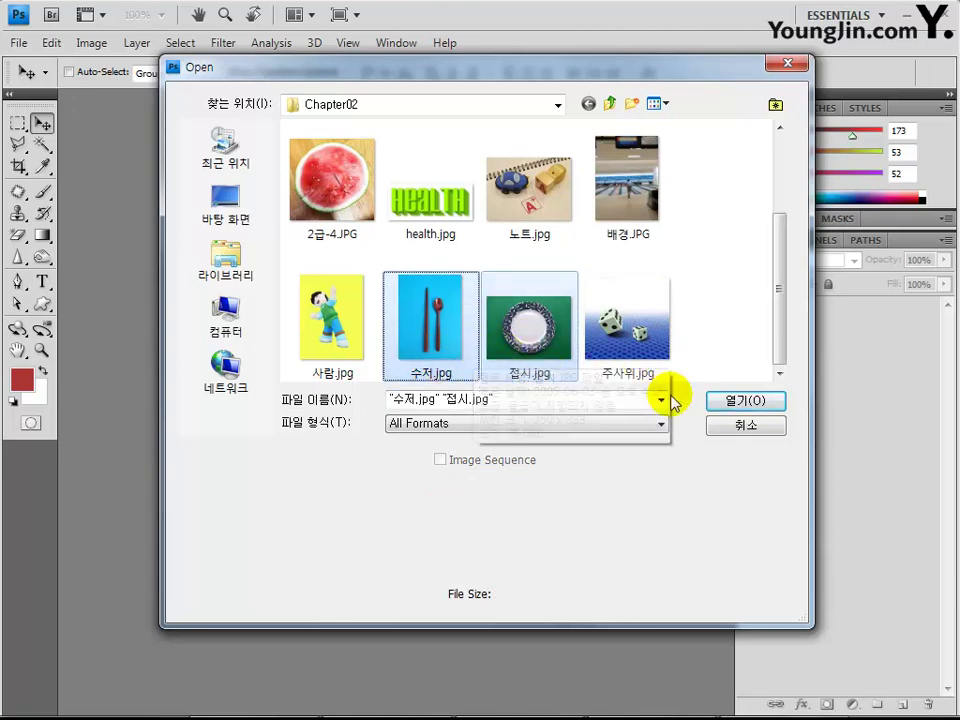
pyautogui.click(726, 399)
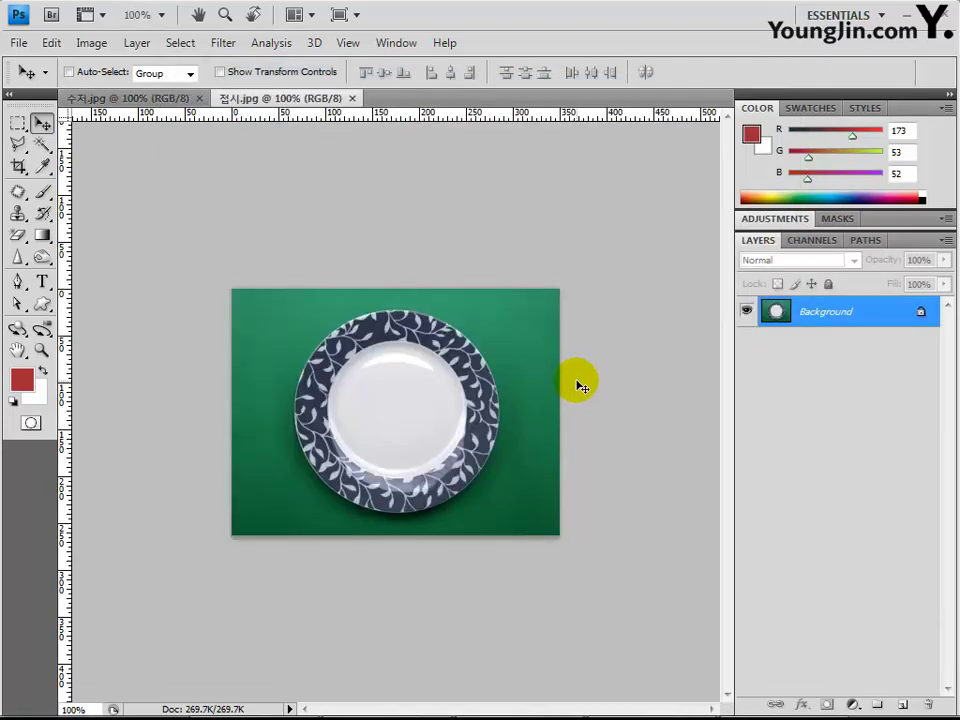
pyautogui.click(90, 97)
pyautogui.click(499, 360)
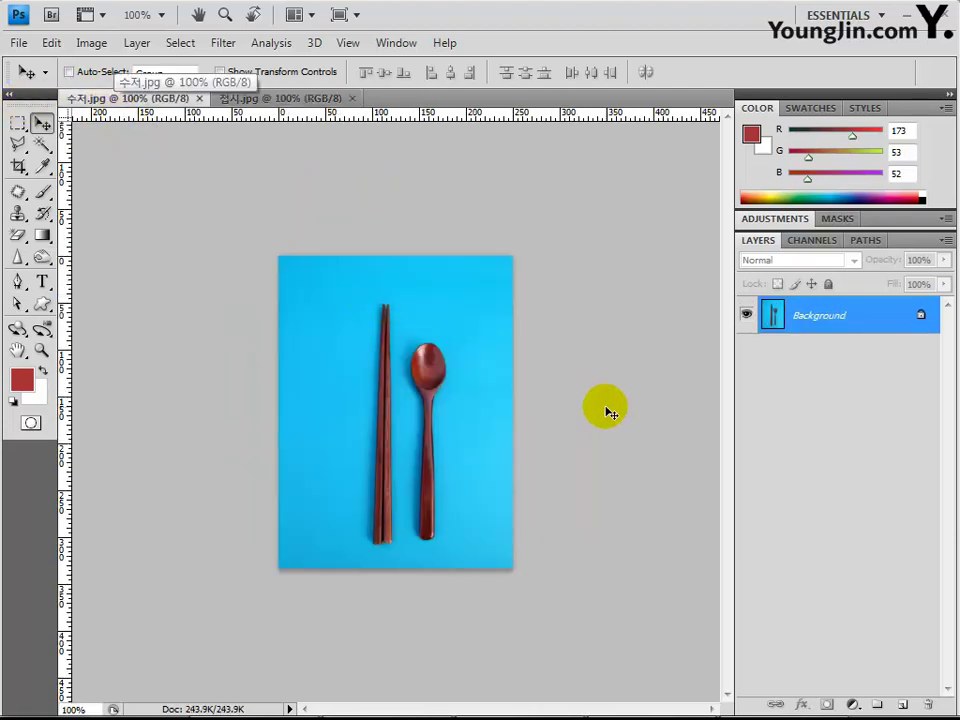
pyautogui.click(452, 407)
pyautogui.moveTo(543, 398)
pyautogui.mouseDown()
pyautogui.moveTo(424, 369)
pyautogui.moveTo(441, 390)
pyautogui.mouseUp()
pyautogui.moveTo(412, 228); pyautogui.dragTo(443, 280)
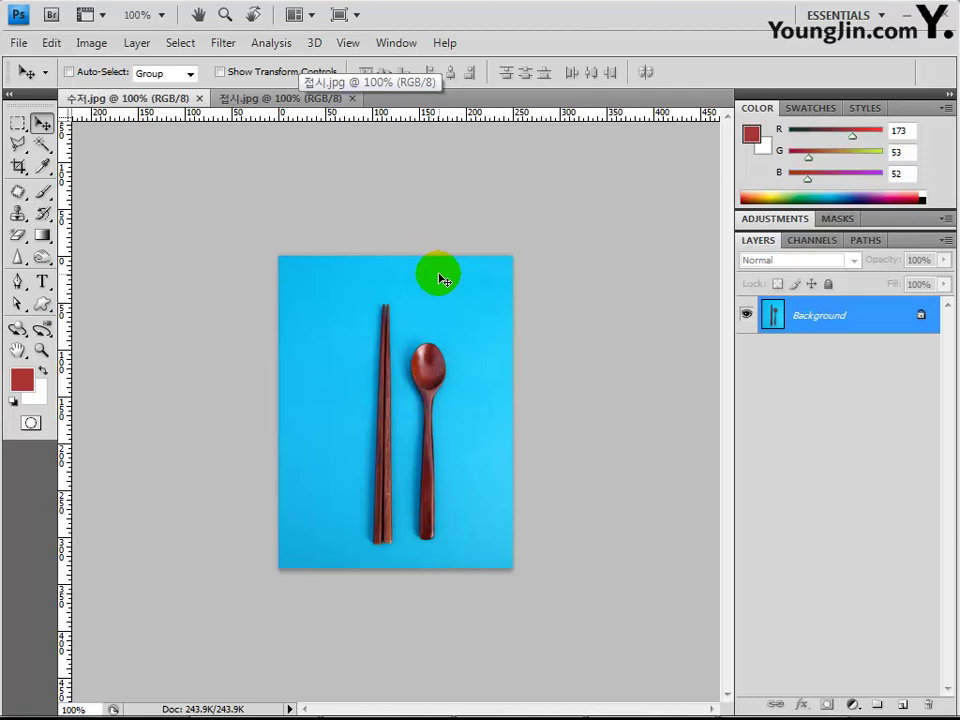
pyautogui.moveTo(443, 280)
pyautogui.mouseDown()
pyautogui.moveTo(437, 272)
pyautogui.moveTo(480, 272)
pyautogui.moveTo(531, 491)
pyautogui.mouseUp()
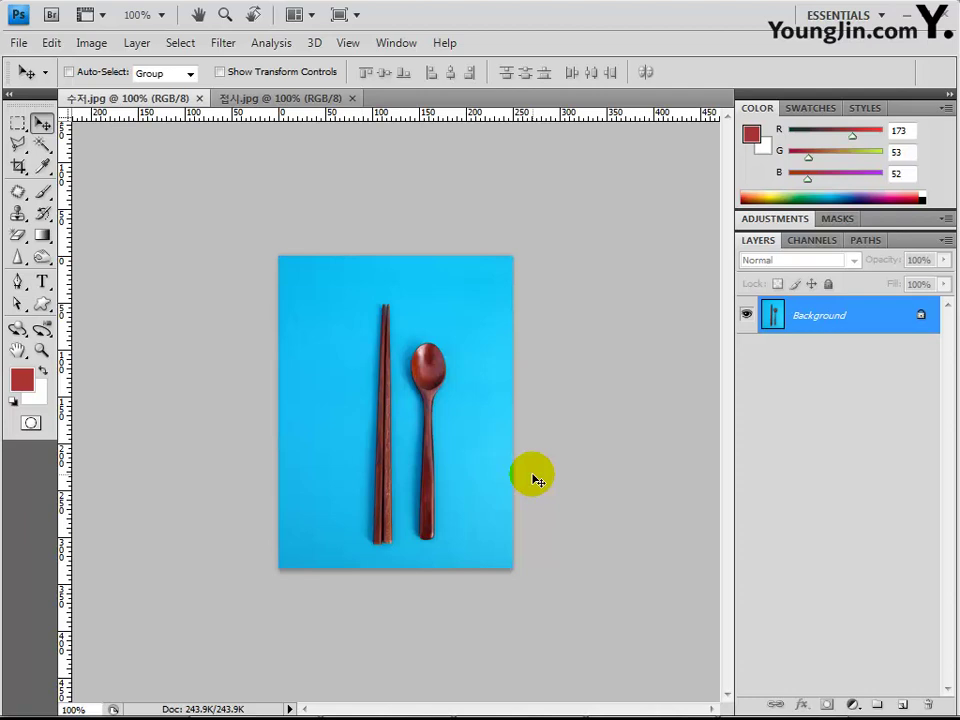
pyautogui.moveTo(537, 481)
pyautogui.mouseDown()
pyautogui.moveTo(478, 392)
pyautogui.moveTo(489, 437)
pyautogui.moveTo(510, 429)
pyautogui.mouseUp()
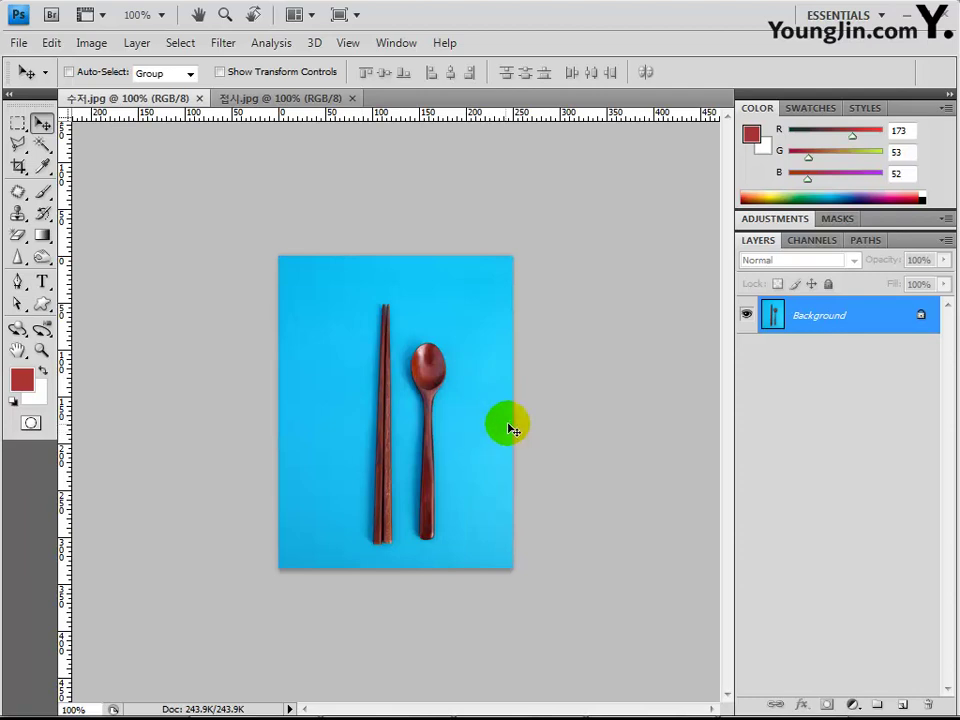
# Step: Select the chopsticks and spoon by colour with the Magic Wand tool at Tolerance 100
pyautogui.click(42, 145)
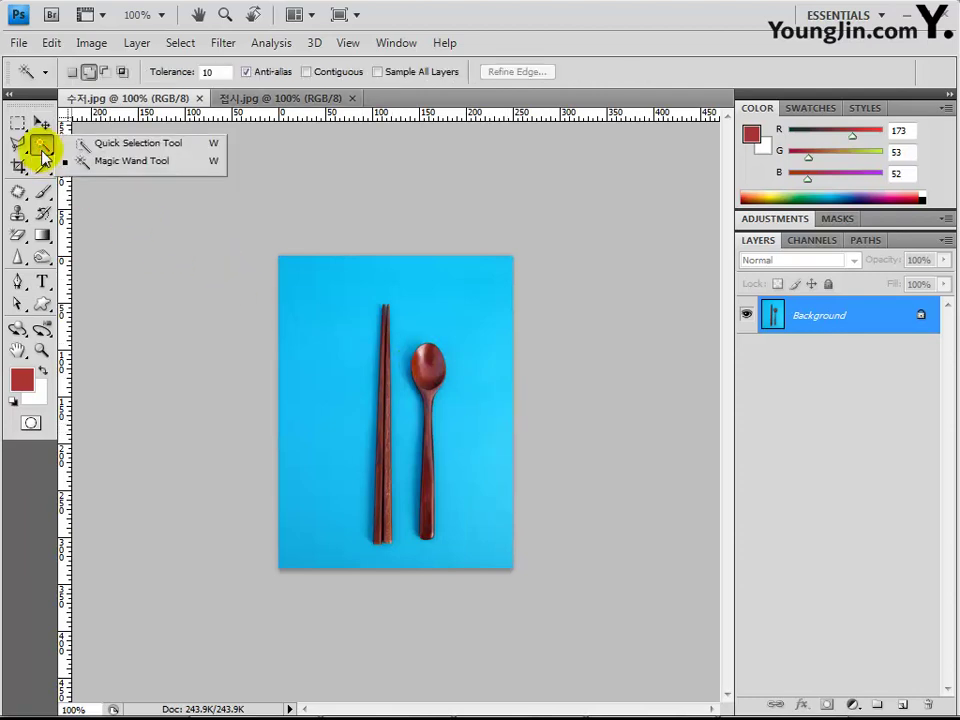
pyautogui.click(113, 164)
pyautogui.click(421, 331)
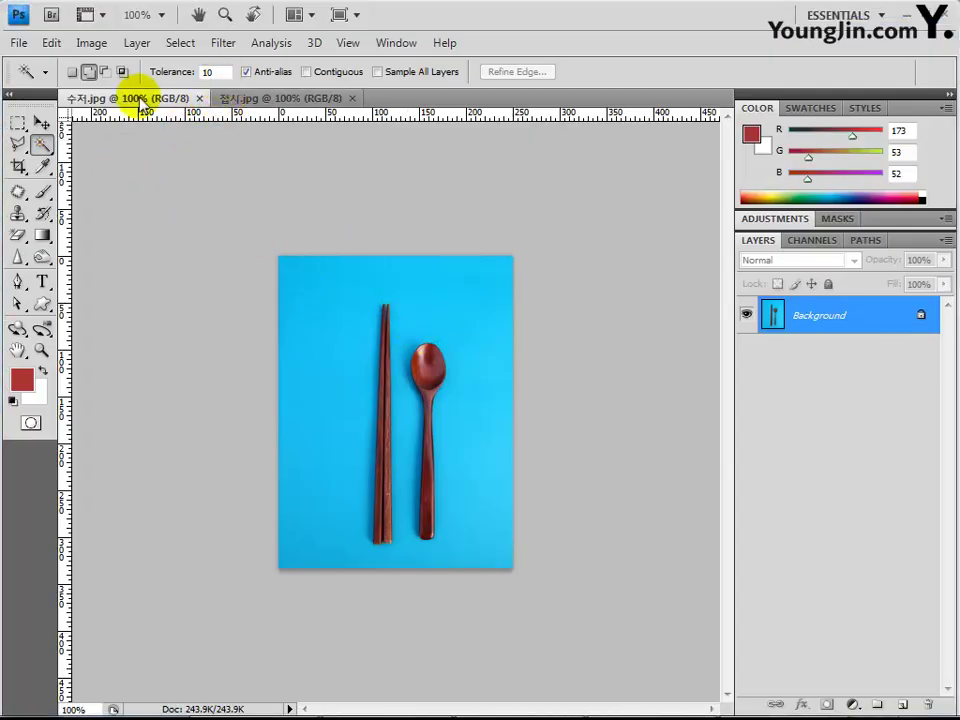
pyautogui.doubleClick(208, 73)
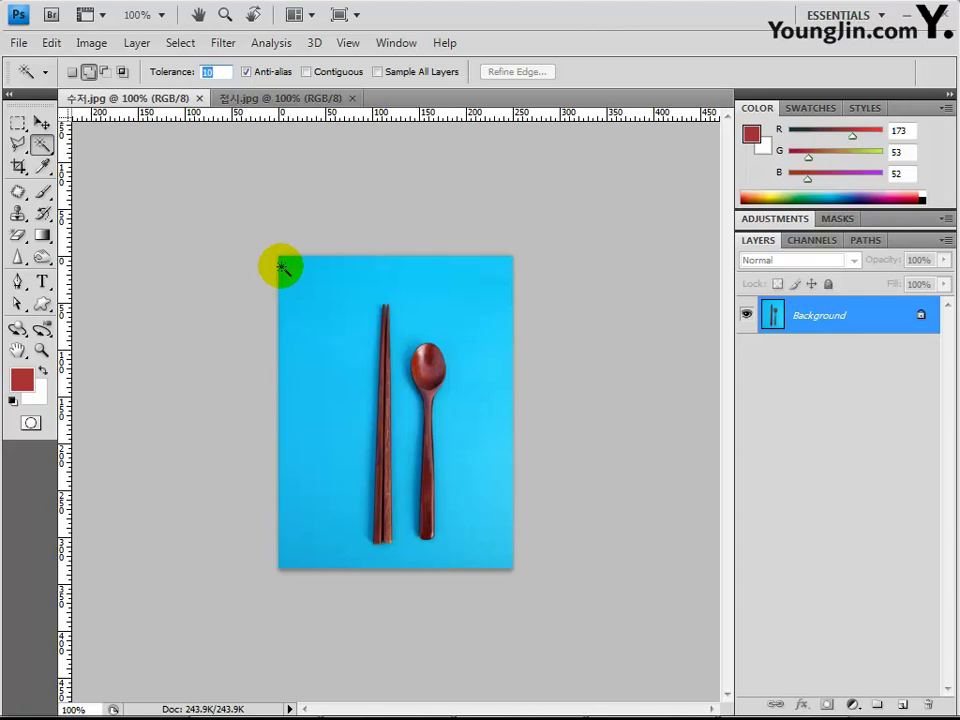
pyautogui.write('100')
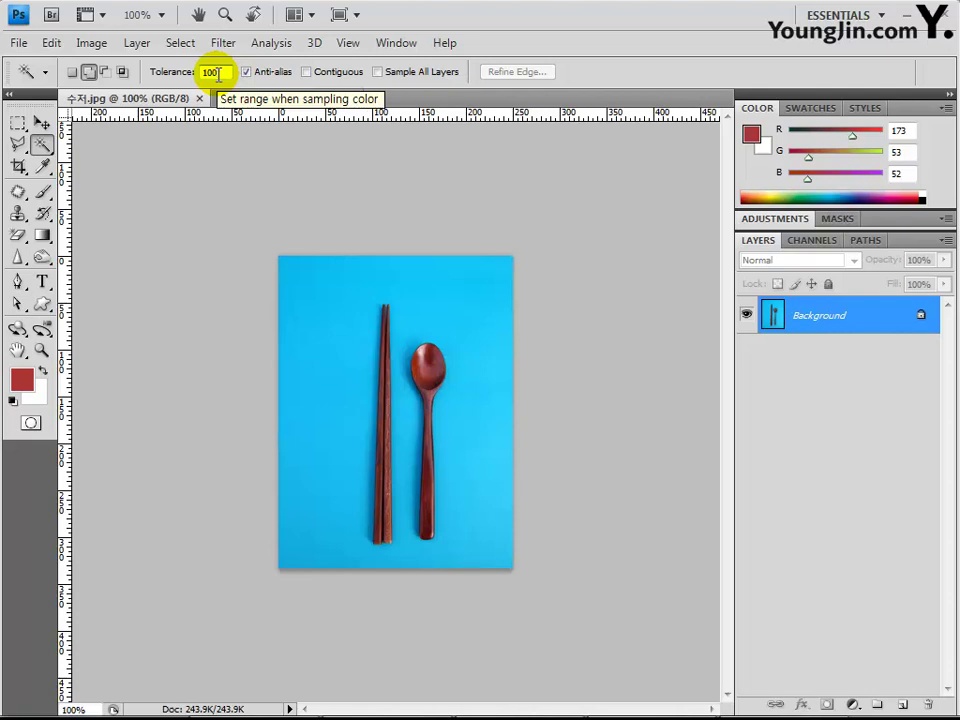
pyautogui.click(435, 375)
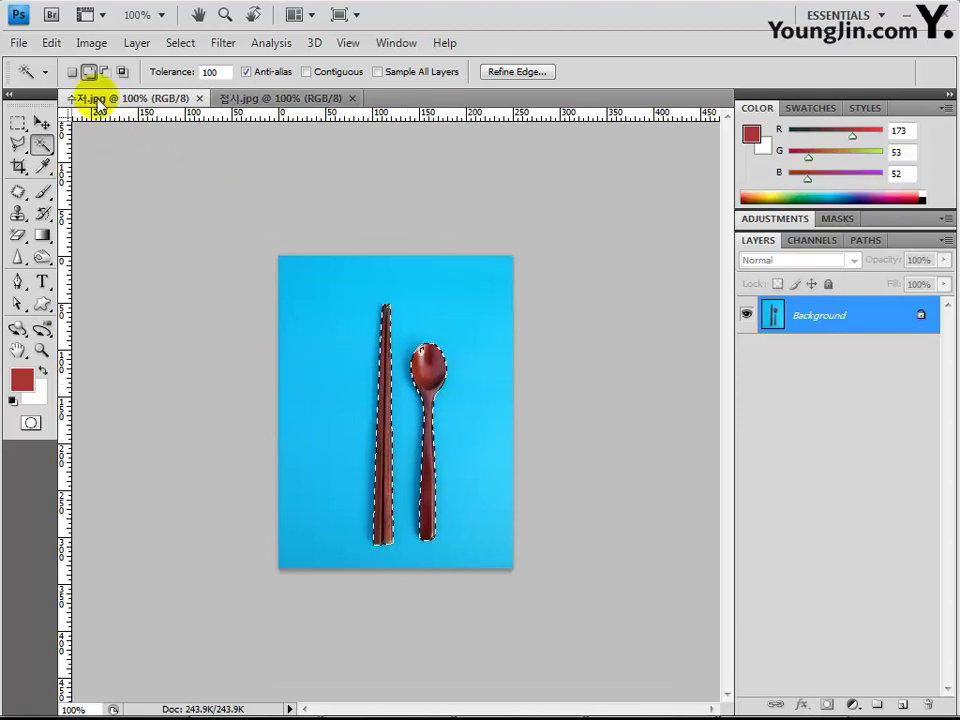
# Step: Add the unselected highlight near the tip of the spoon's bowl to the Magic Wand selection
pyautogui.click(89, 73)
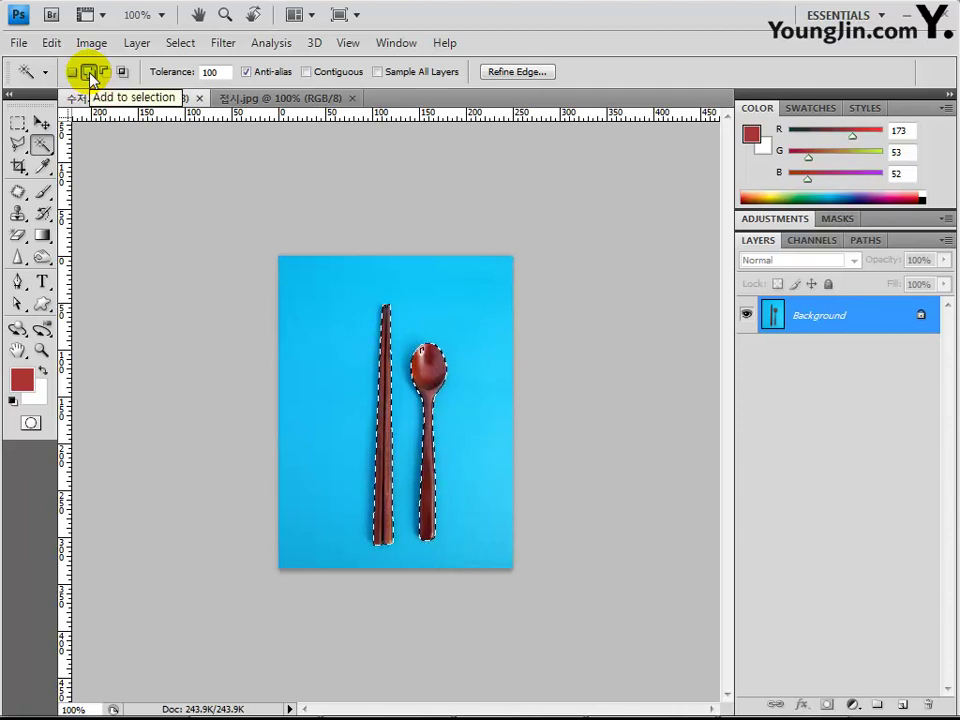
pyautogui.click(422, 353)
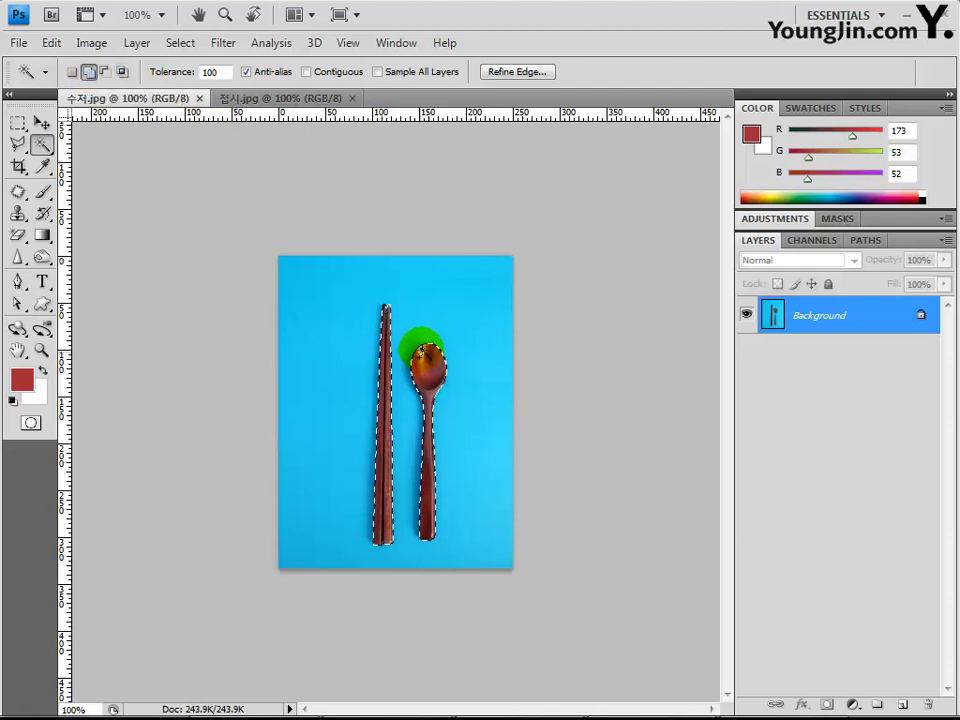
pyautogui.click(437, 402)
pyautogui.click(401, 364)
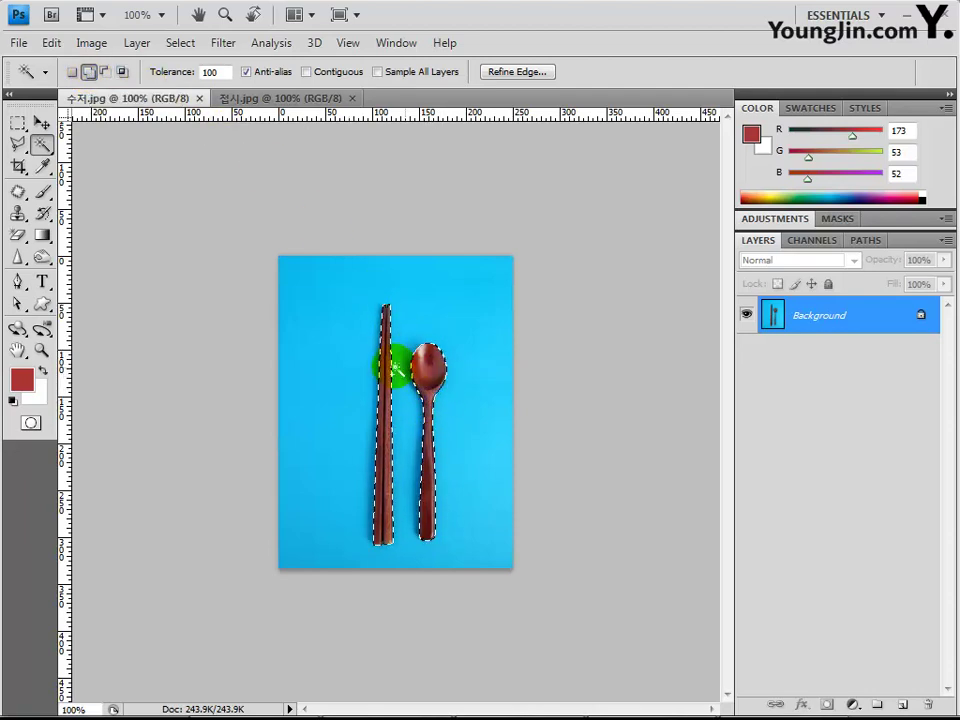
pyautogui.click(437, 360)
pyautogui.click(439, 392)
pyautogui.click(427, 362)
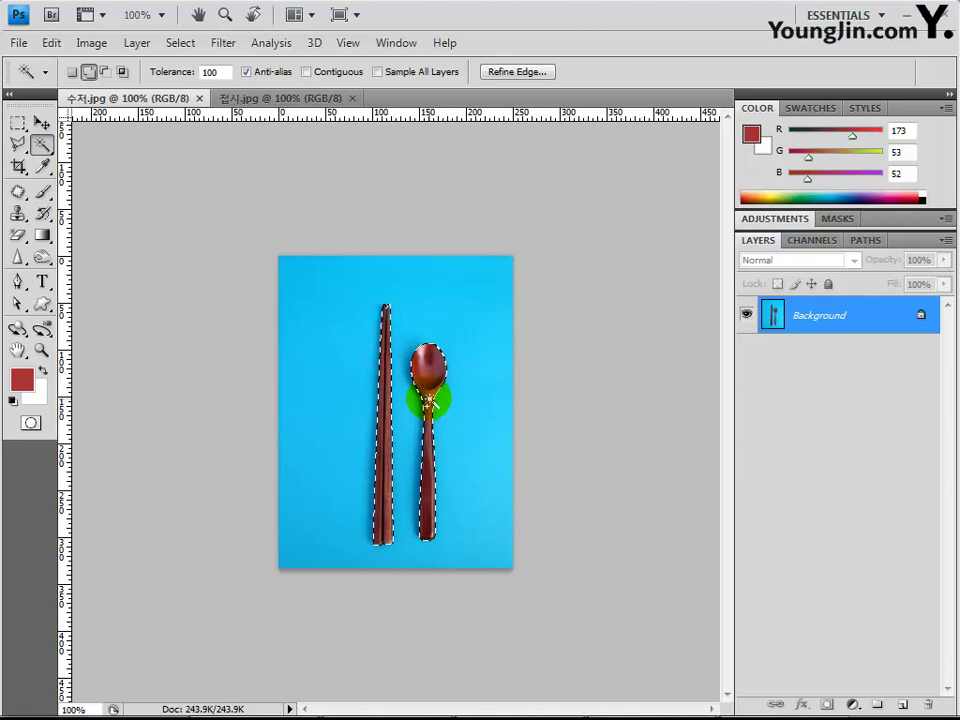
# Step: Copy the selected chopsticks and spoon and paste them into 접시.jpg as a new layer
pyautogui.click(51, 43)
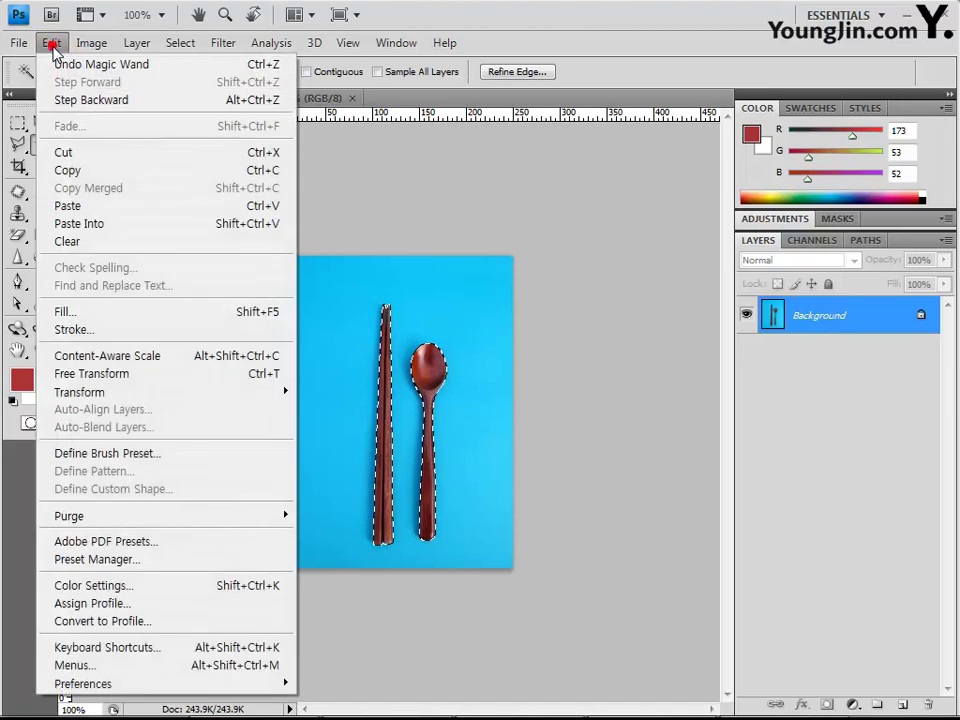
pyautogui.click(64, 172)
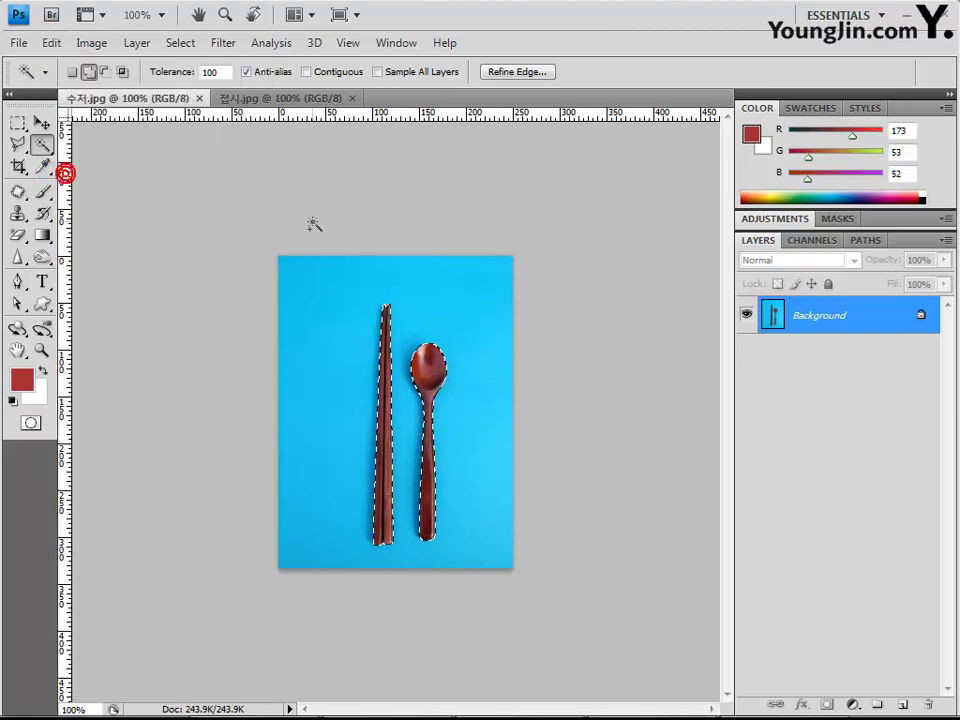
pyautogui.click(262, 100)
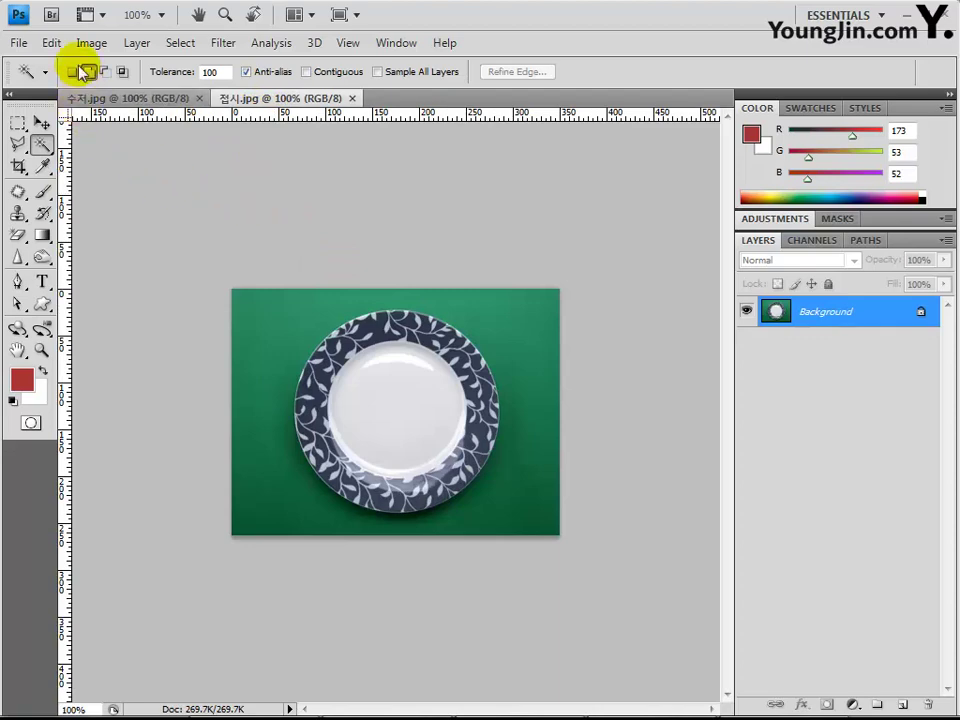
pyautogui.click(47, 43)
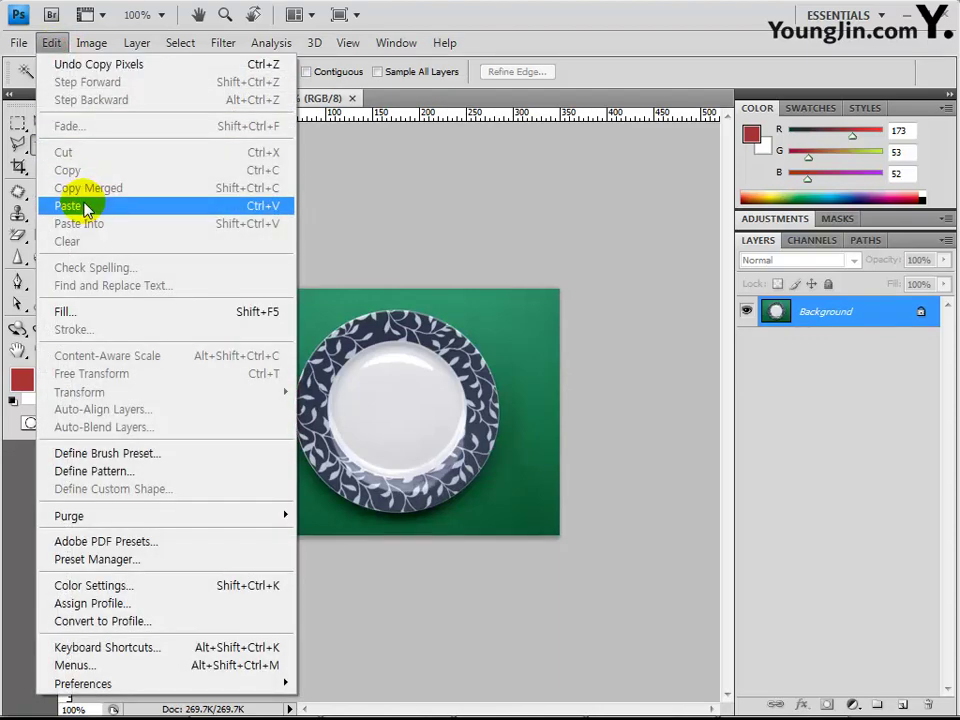
pyautogui.click(86, 206)
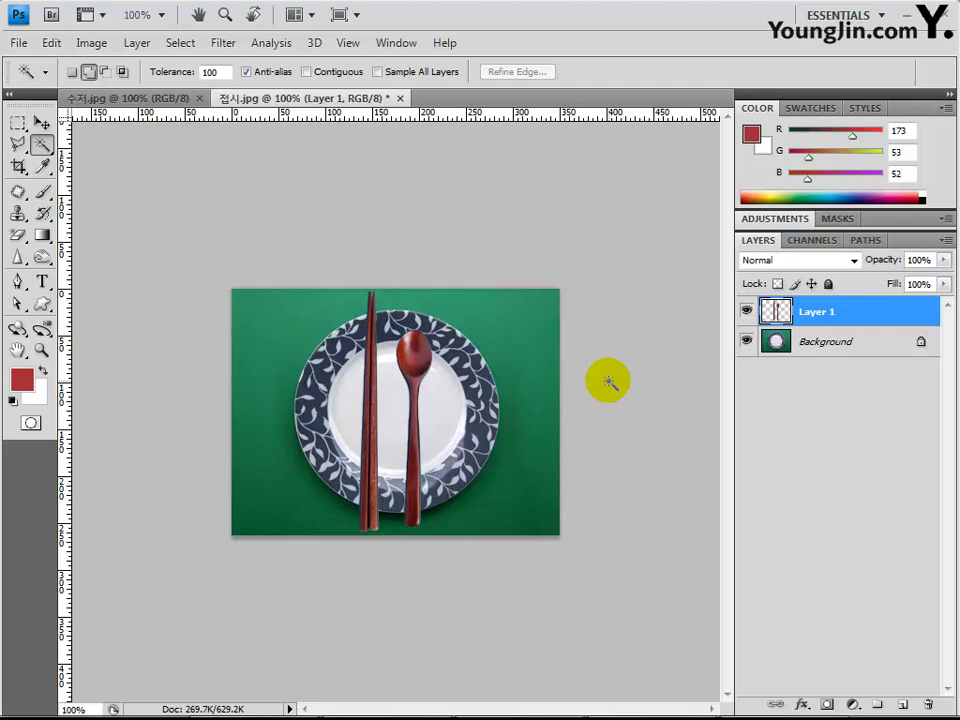
# Step: Flip the pasted chopsticks and spoon layer horizontally with Free Transform and apply the transformation
pyautogui.click(51, 42)
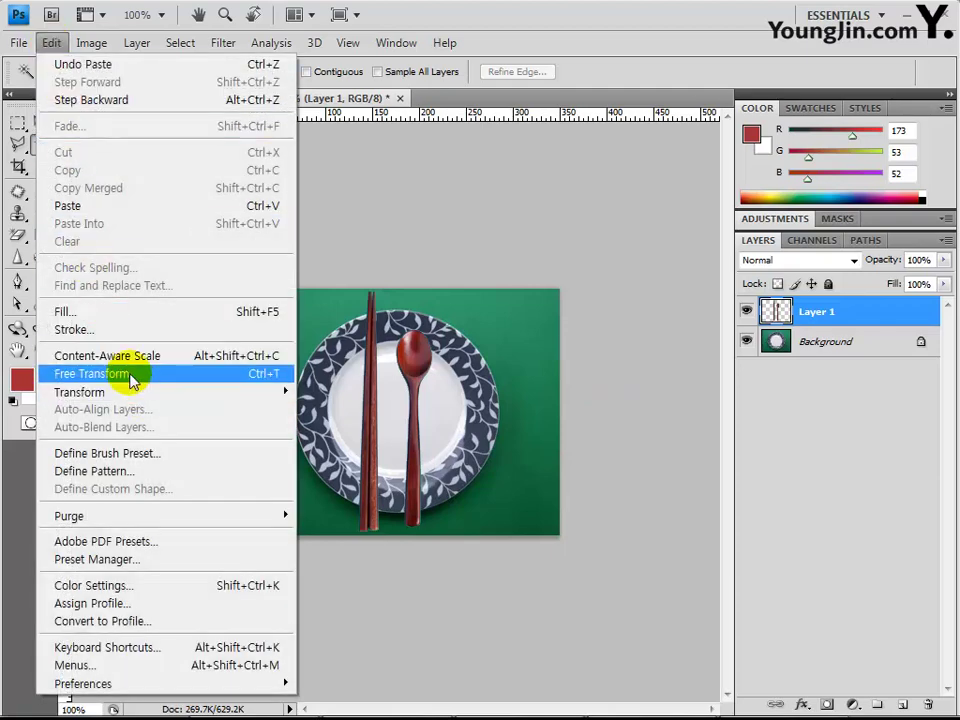
pyautogui.click(270, 381)
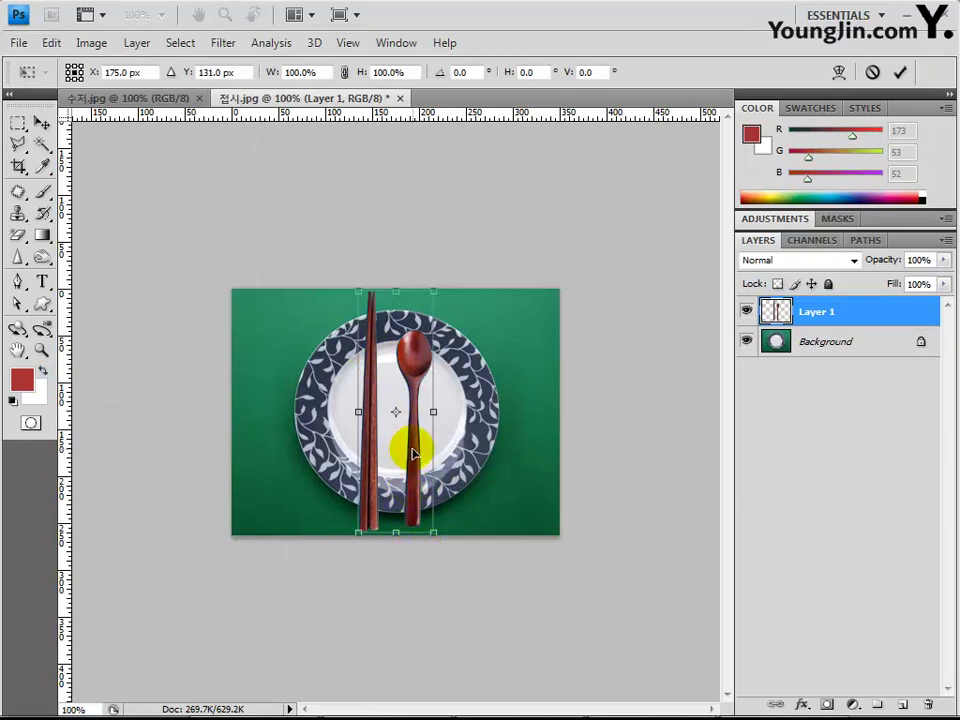
pyautogui.rightClick(414, 454)
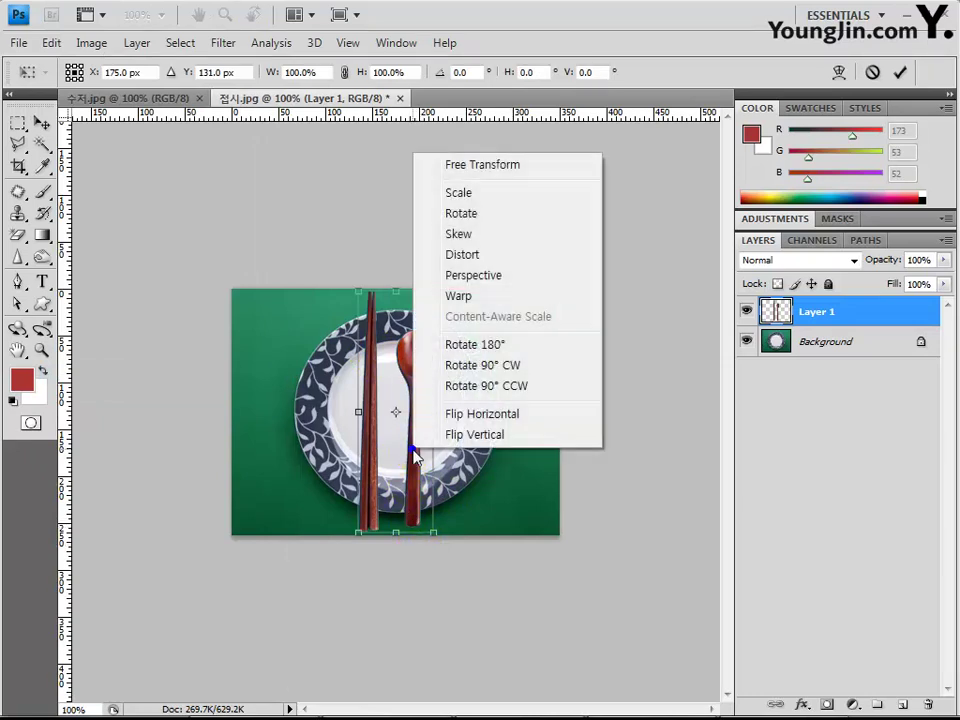
pyautogui.click(455, 416)
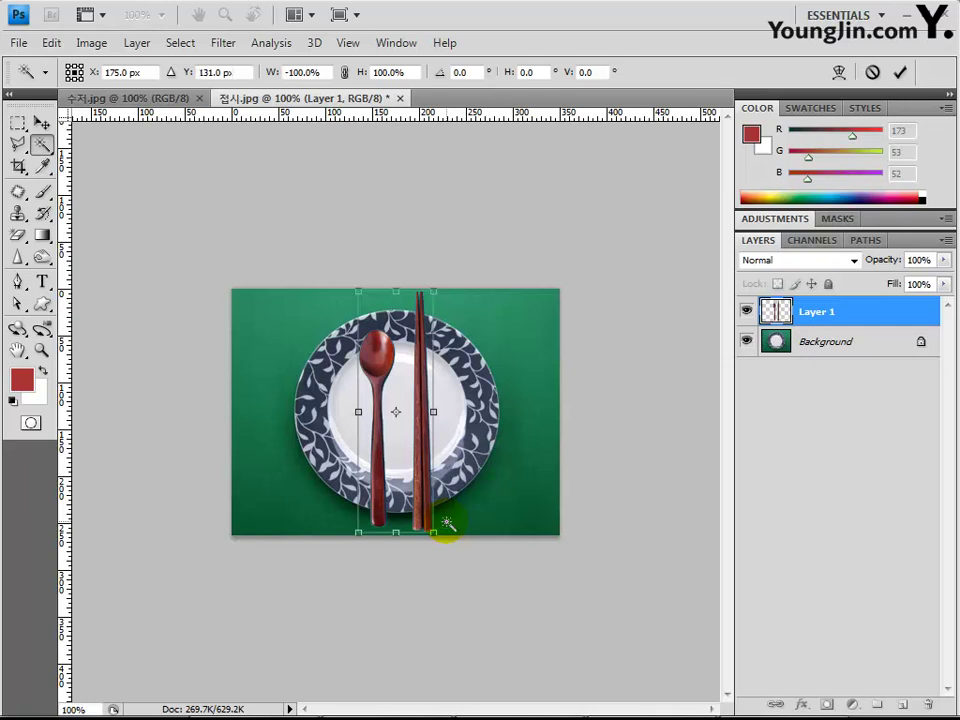
pyautogui.press('Return')
pyautogui.press('w')
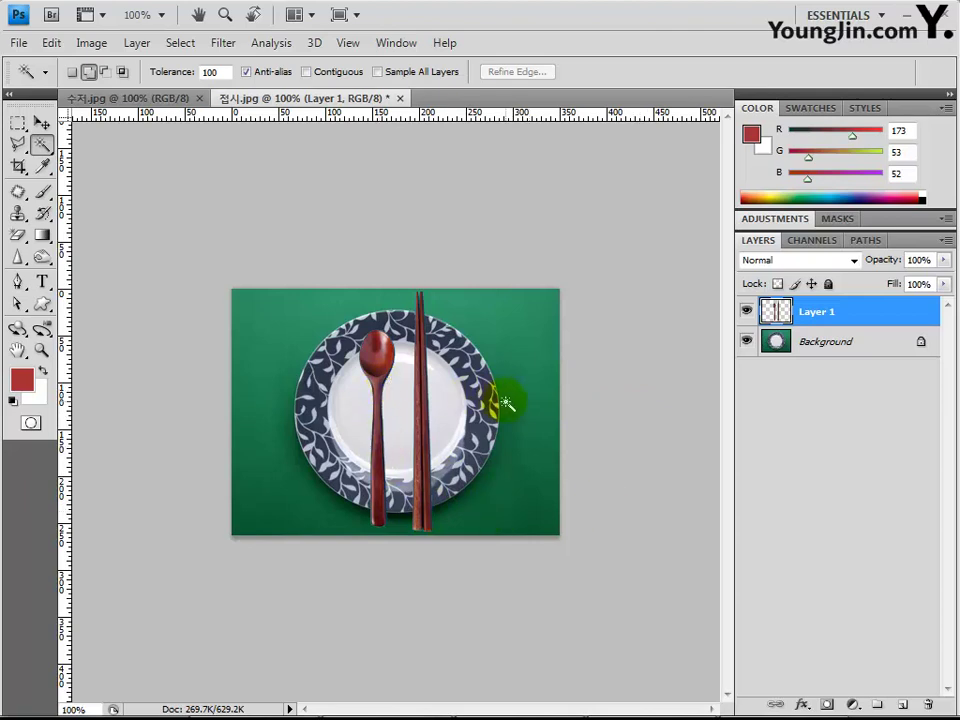
# Step: Load Layer 1's pixels as a selection and subtract the chopsticks with the Rectangular Marquee tool so only the spoon stays selected
pyautogui.keyDown('ctrl'); pyautogui.click(776, 316); pyautogui.keyUp('ctrl')
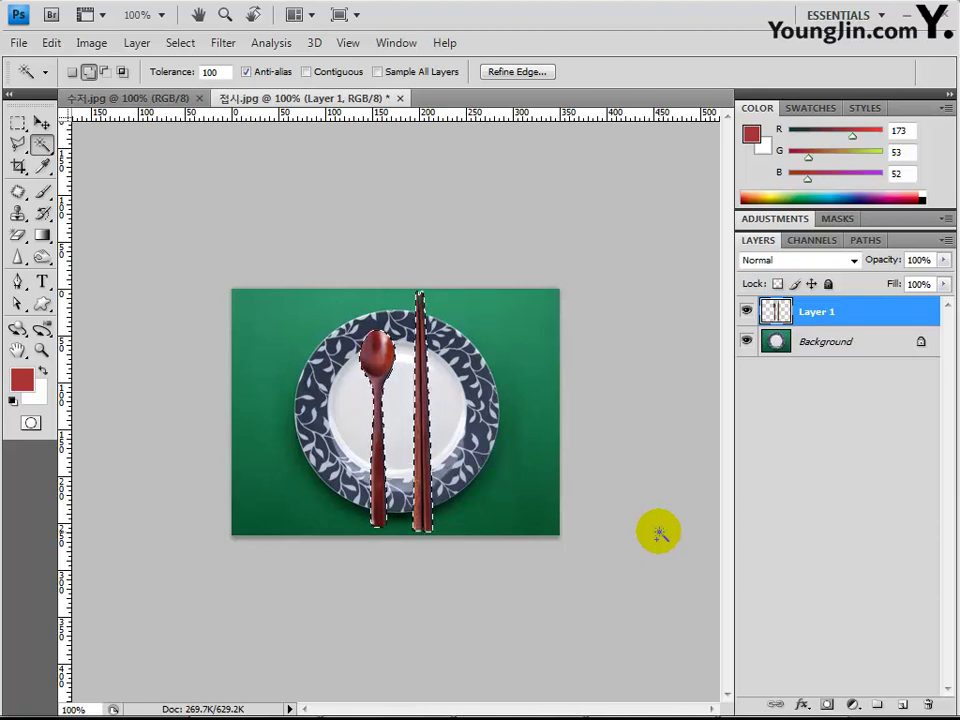
pyautogui.click(17, 124)
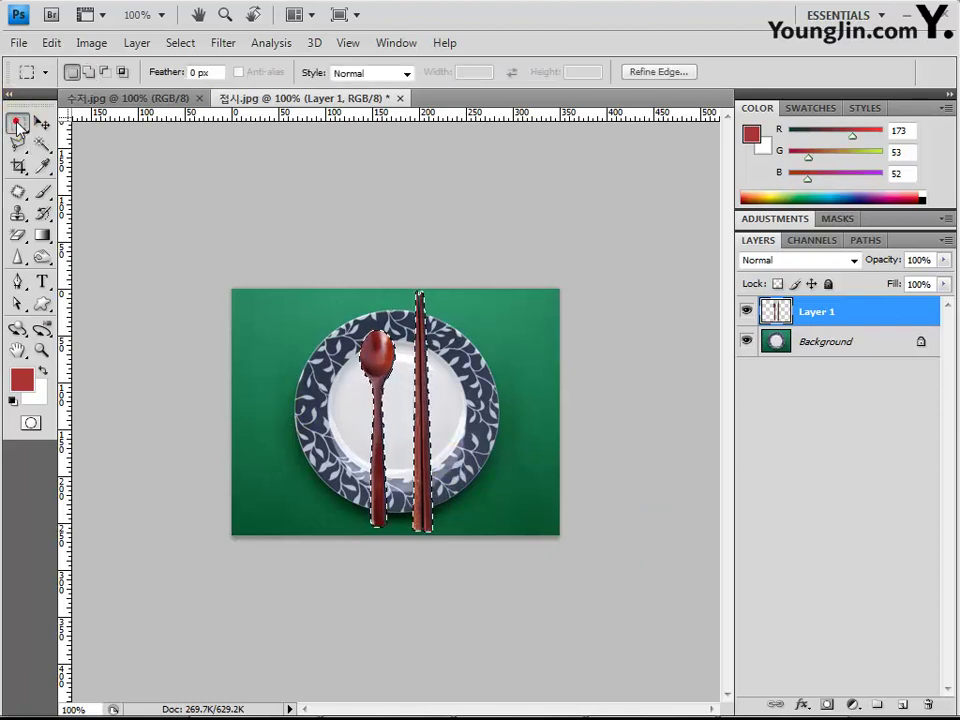
pyautogui.moveTo(17, 124); pyautogui.dragTo(165, 131)
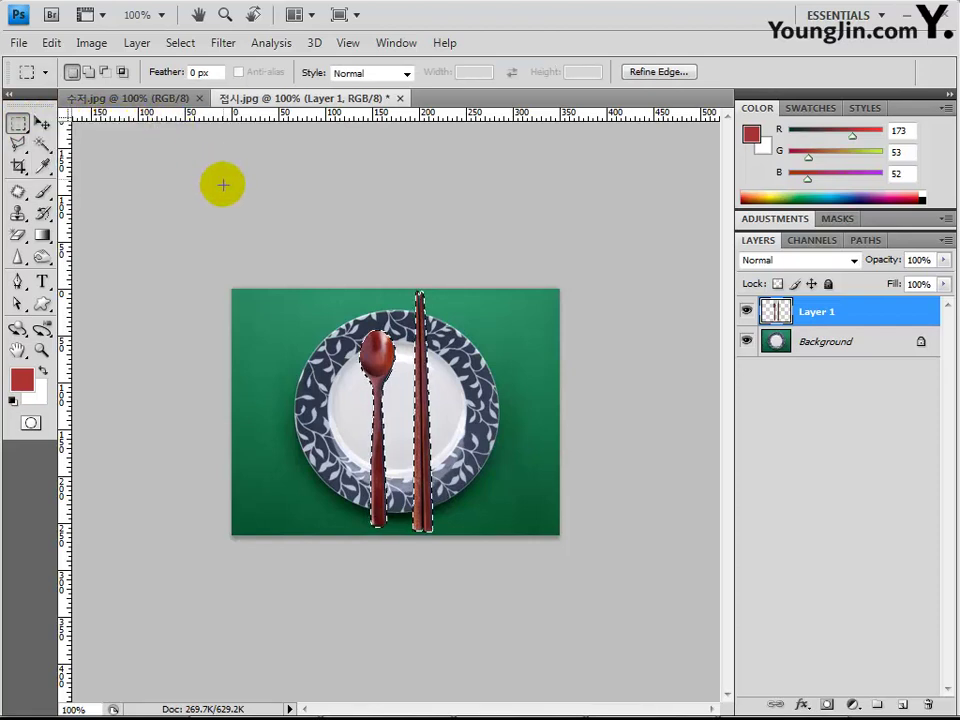
pyautogui.click(108, 74)
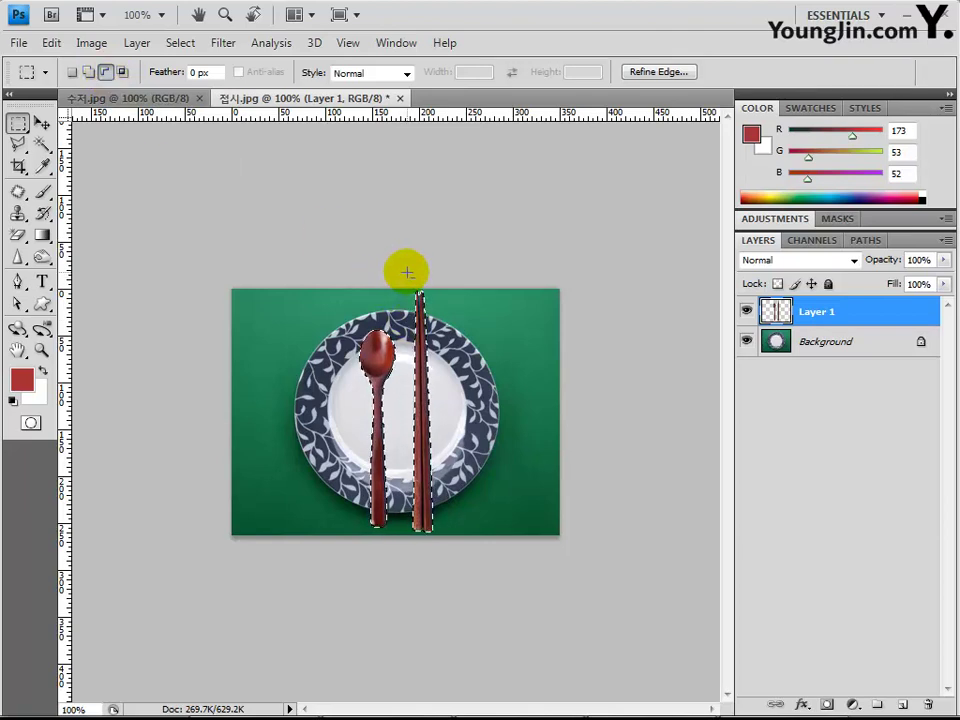
pyautogui.moveTo(405, 272); pyautogui.dragTo(484, 550)
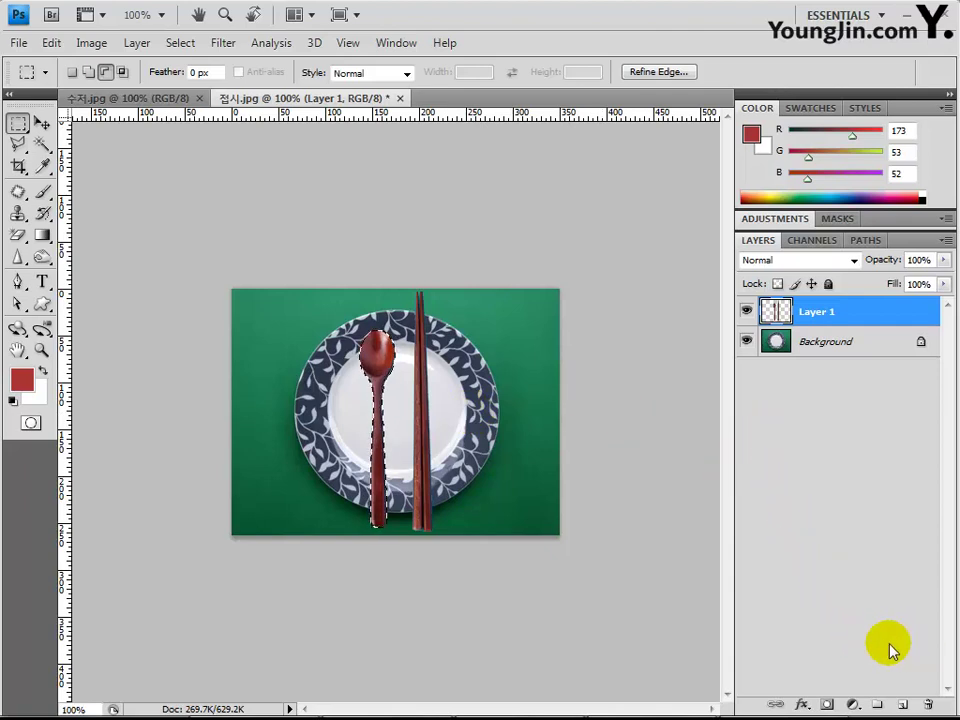
# Step: Colorize only the selected spoon with a Hue/Saturation adjustment layer at Hue 58 and Saturation 53
pyautogui.click(852, 706)
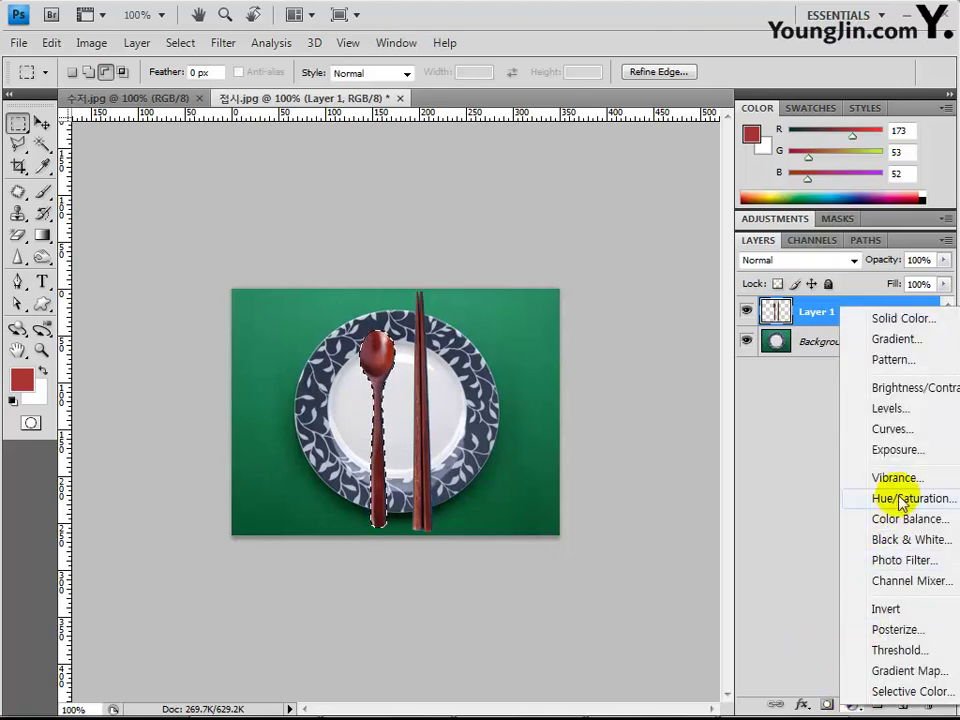
pyautogui.click(903, 499)
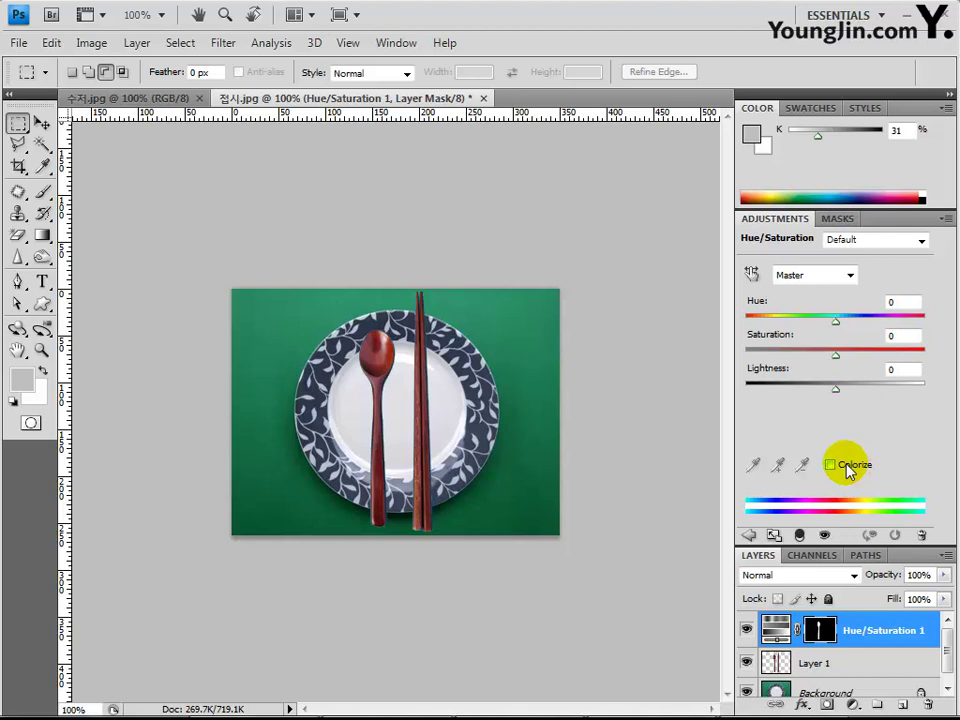
pyautogui.click(847, 465)
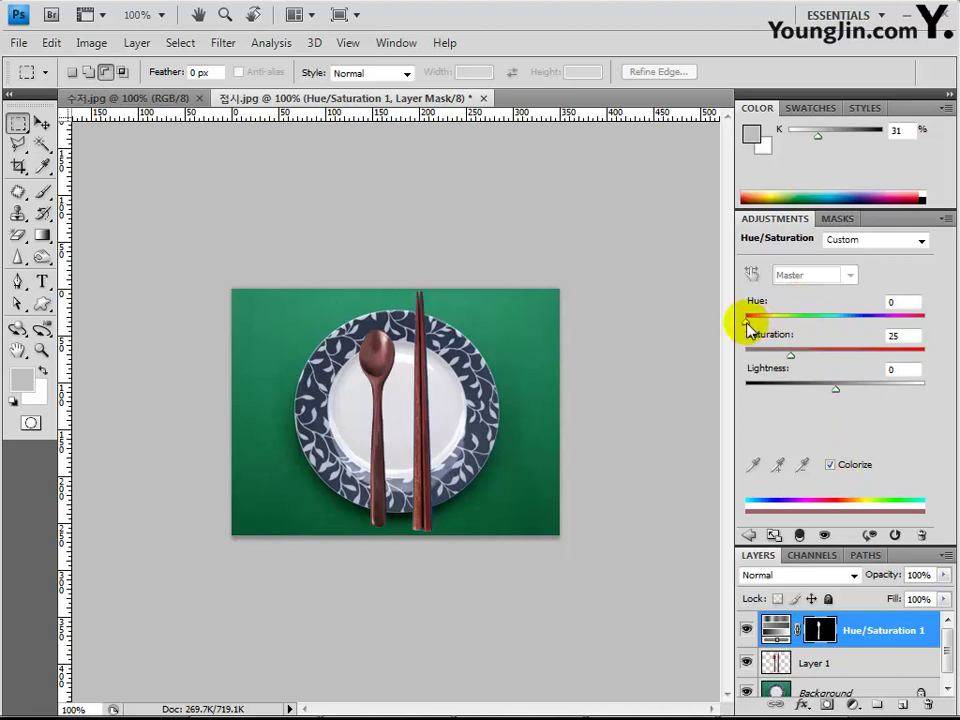
pyautogui.moveTo(747, 322); pyautogui.dragTo(777, 330)
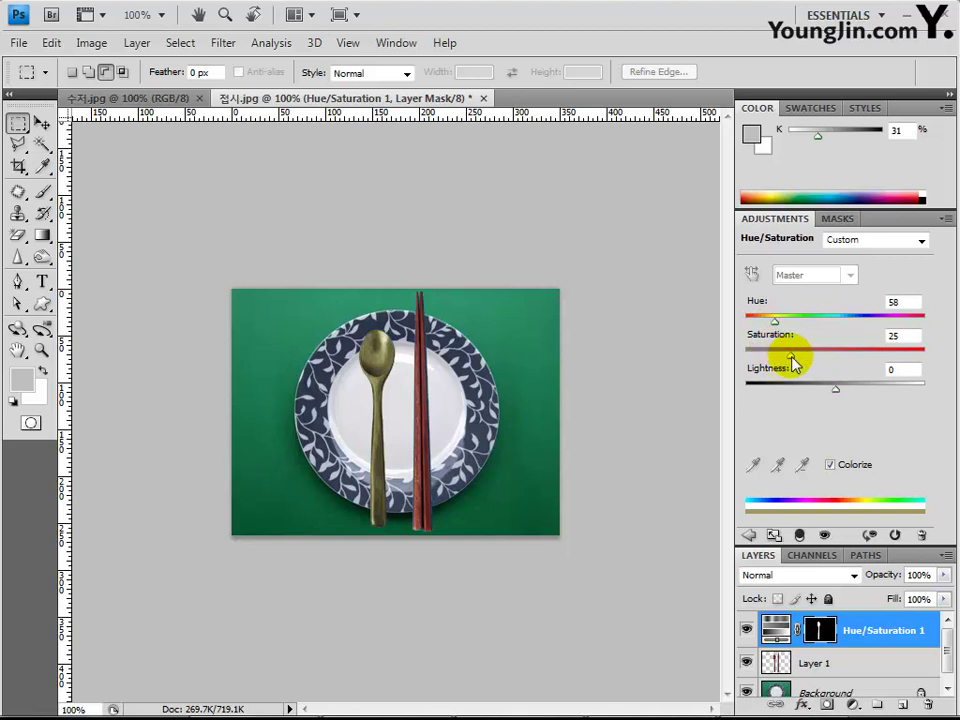
pyautogui.moveTo(791, 358); pyautogui.dragTo(841, 358)
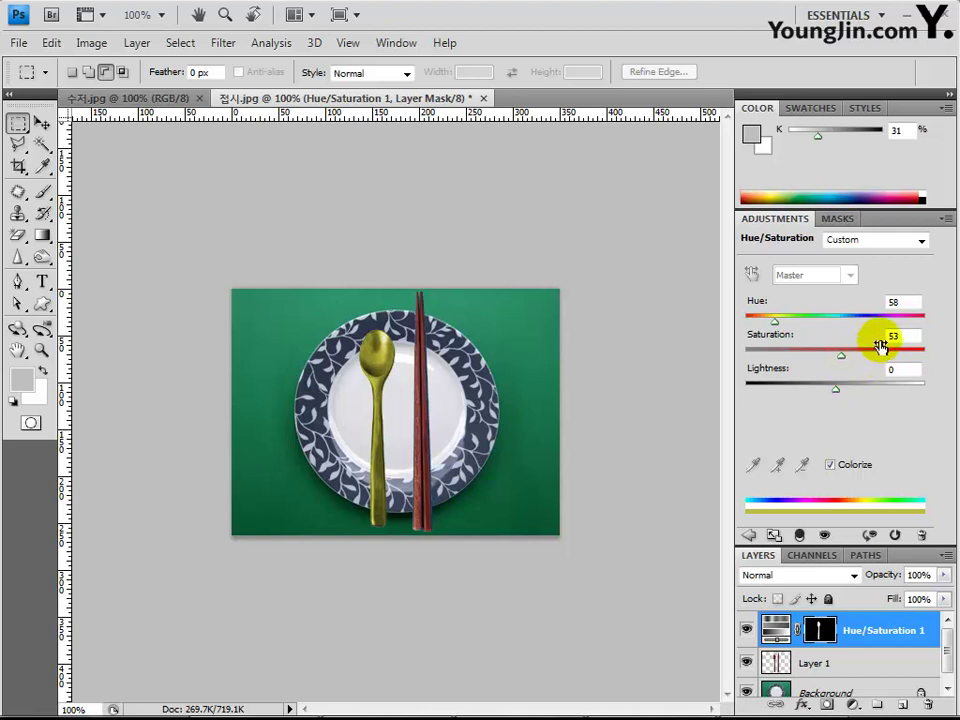
# Step: Set the spoon's Hue/Saturation adjustment to Hue 50 and Saturation 70
pyautogui.click(905, 302)
pyautogui.write('50')
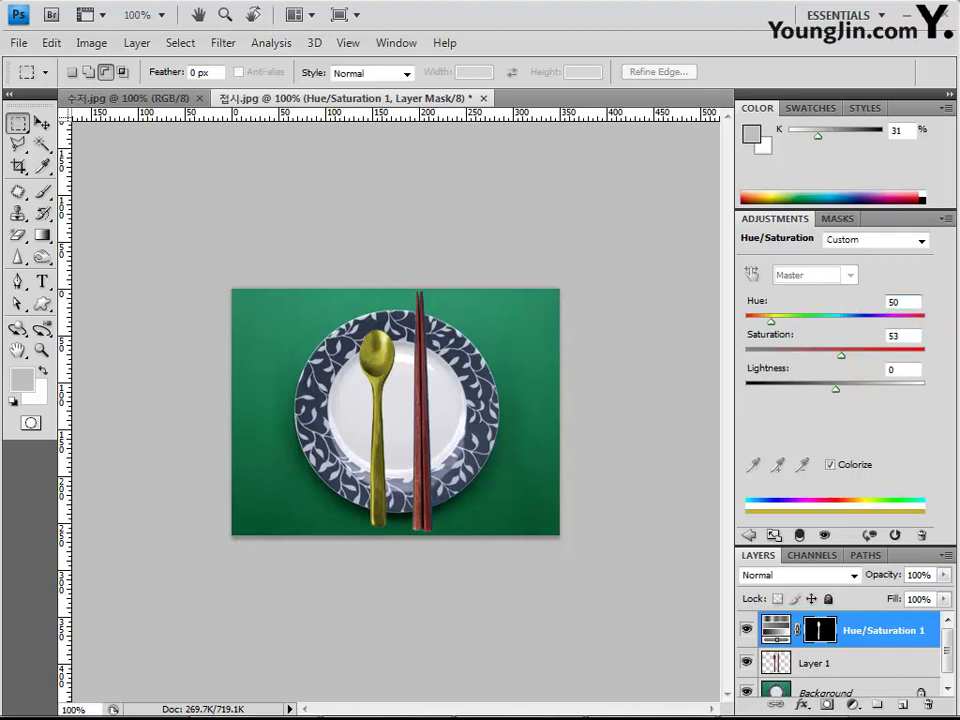
pyautogui.click(903, 337)
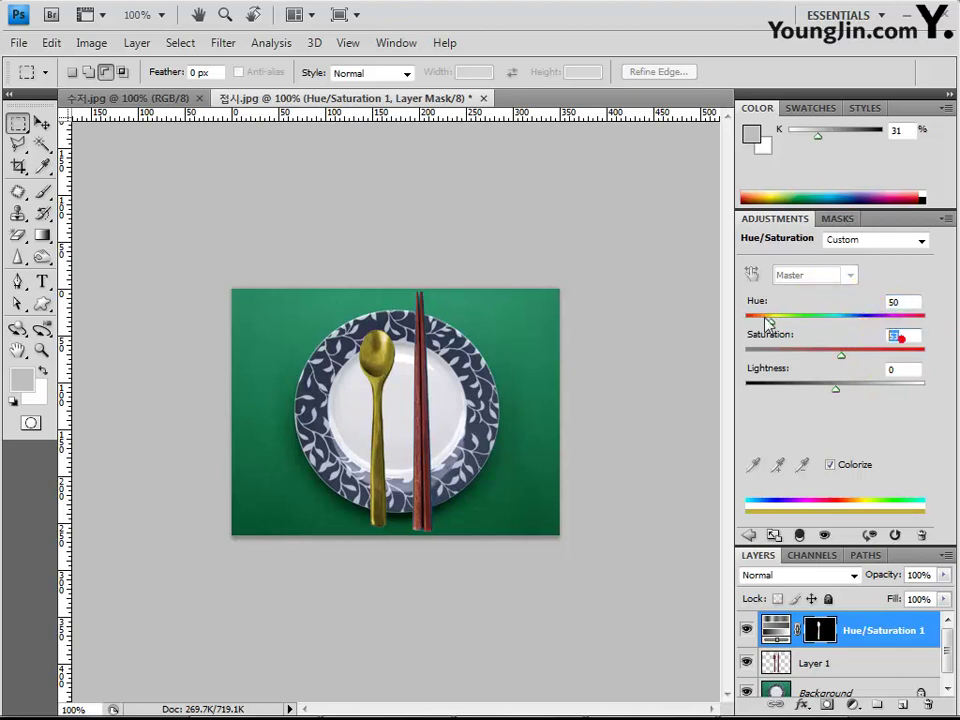
pyautogui.write('70')
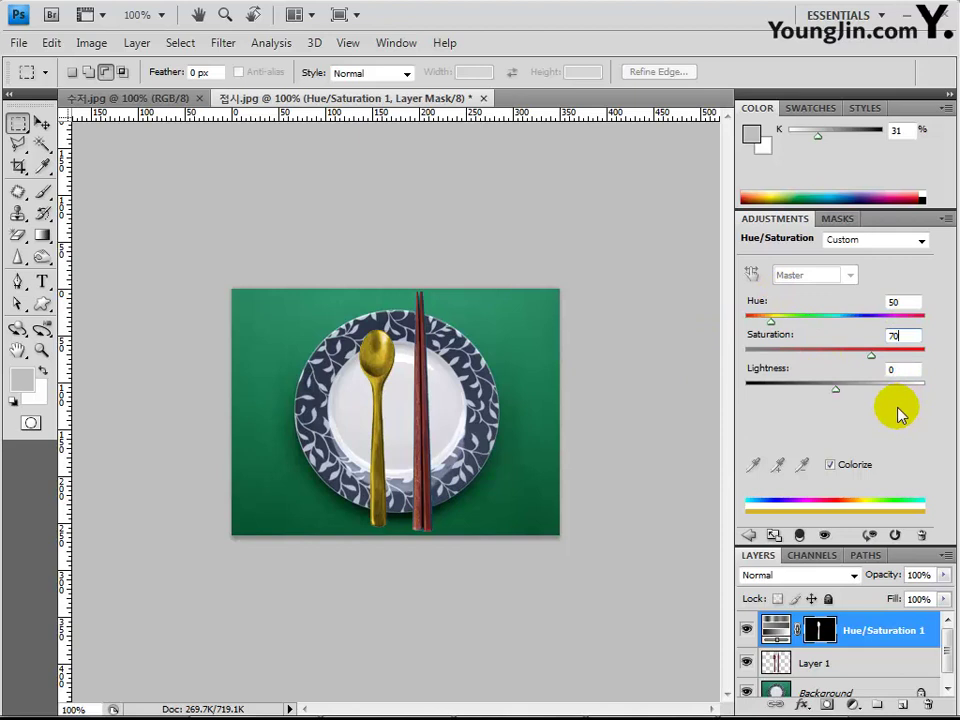
pyautogui.click(851, 664)
pyautogui.click(857, 628)
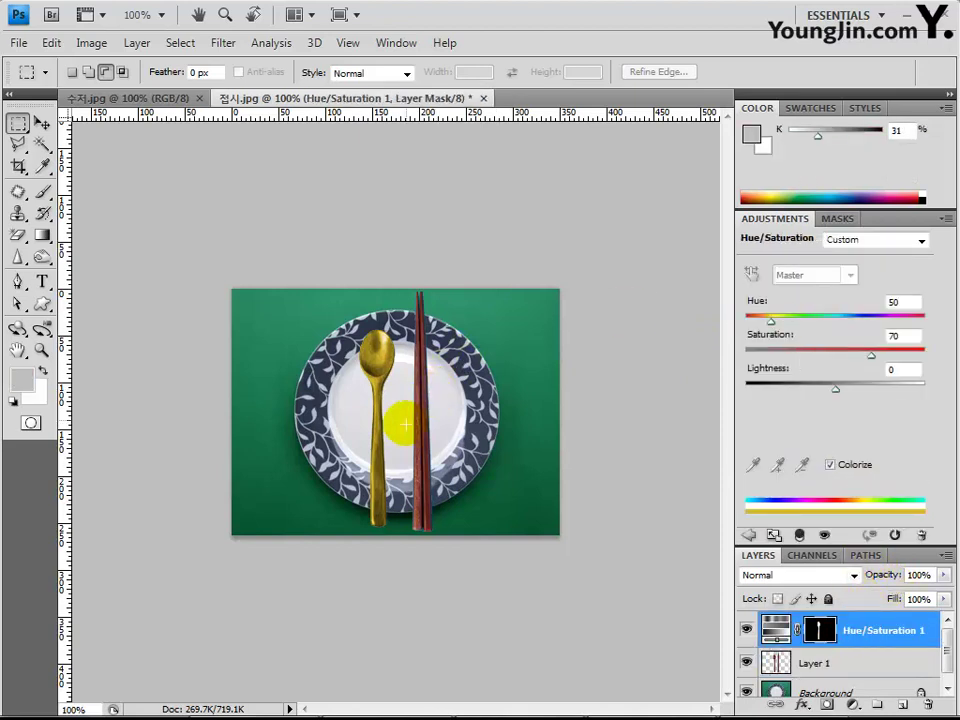
pyautogui.click(831, 665)
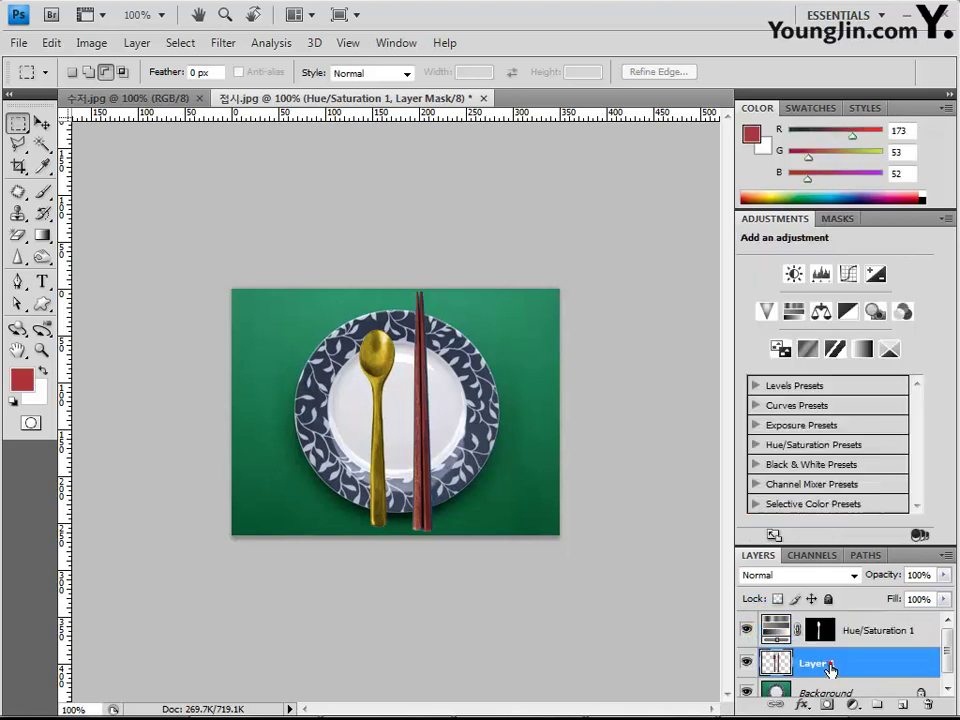
pyautogui.click(820, 632)
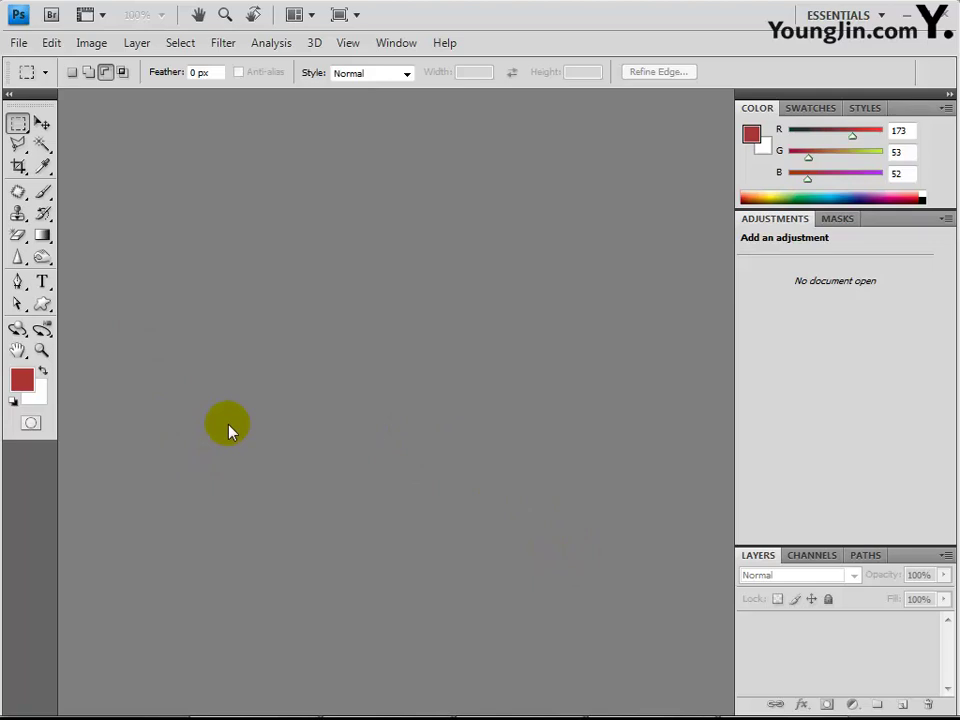
# Step: Create a new white RGB document 400 pixels wide and 500 pixels high at 72 pixels/inch
pyautogui.click(19, 44)
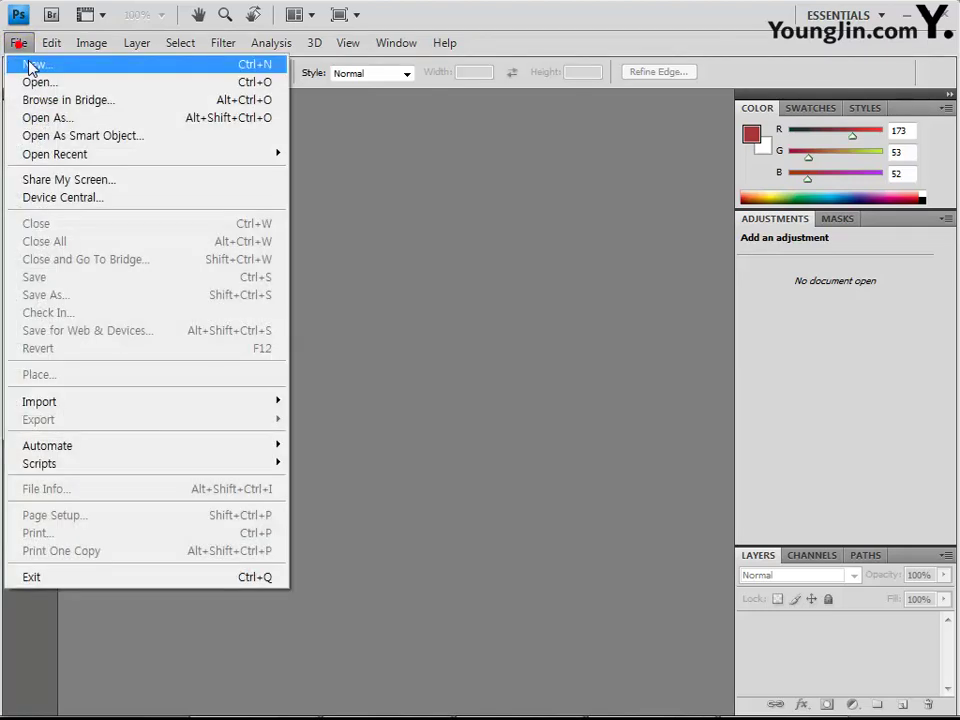
pyautogui.click(30, 66)
pyautogui.click(306, 206)
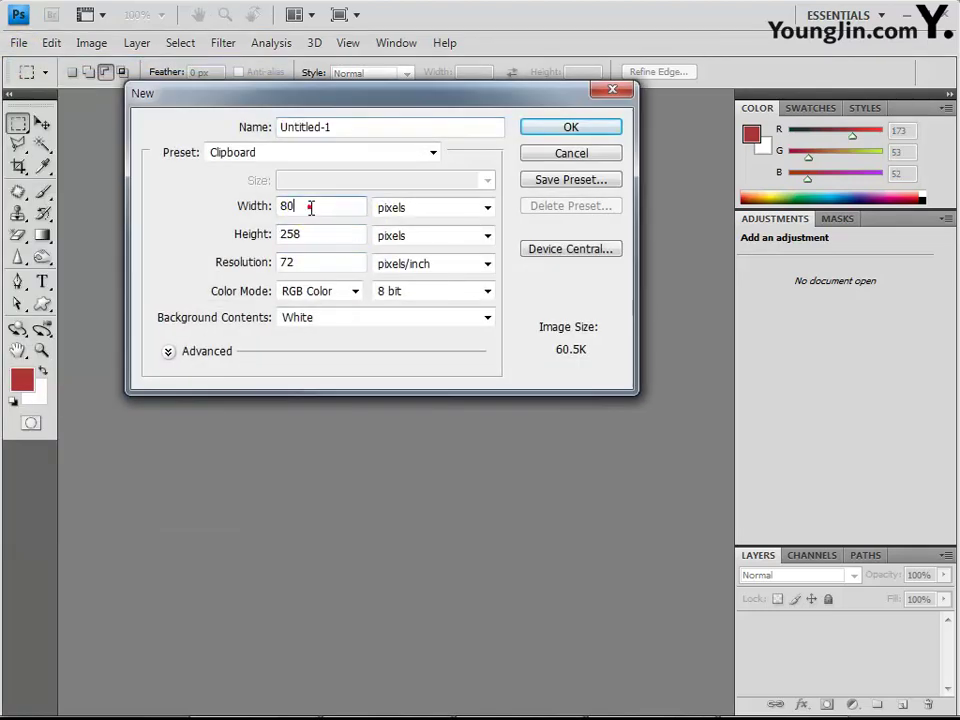
pyautogui.doubleClick(306, 206)
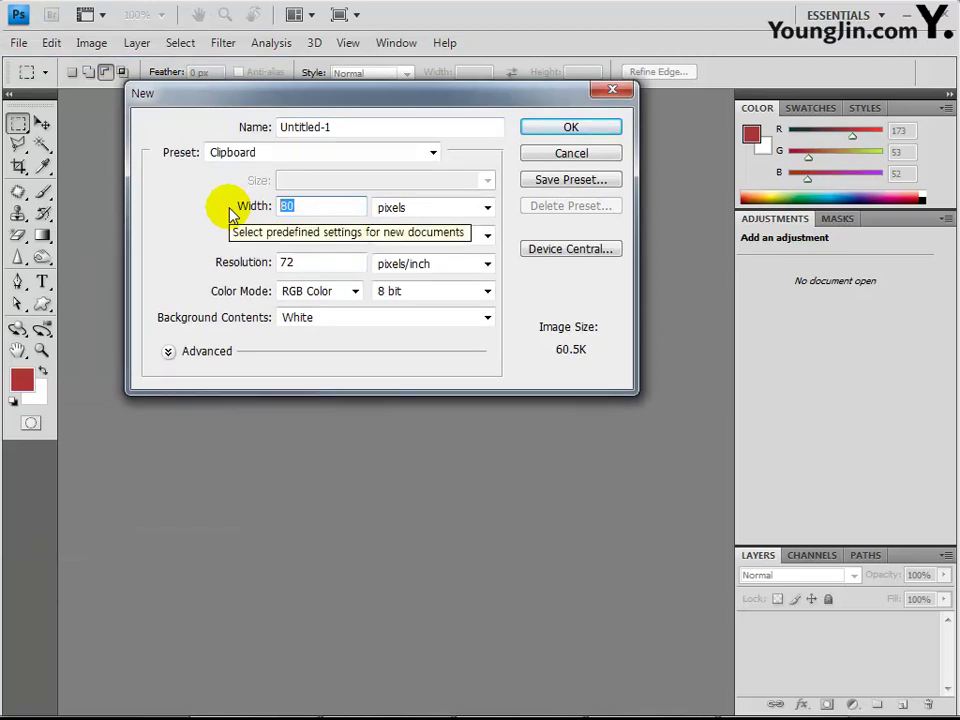
pyautogui.write('400')
pyautogui.press('Tab')
pyautogui.press('Tab')
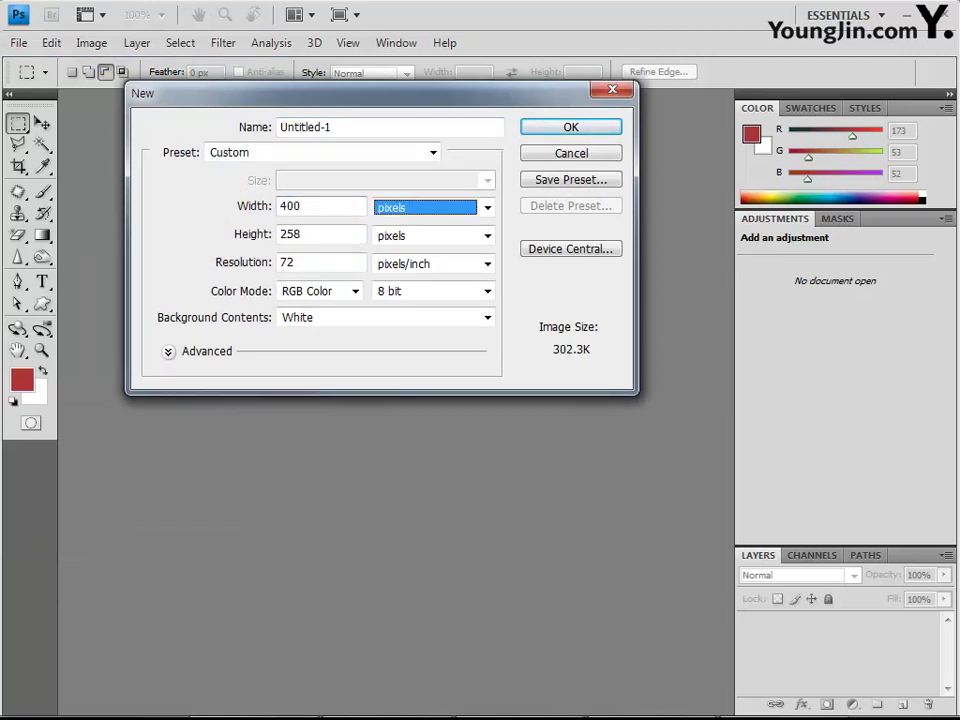
pyautogui.write('500')
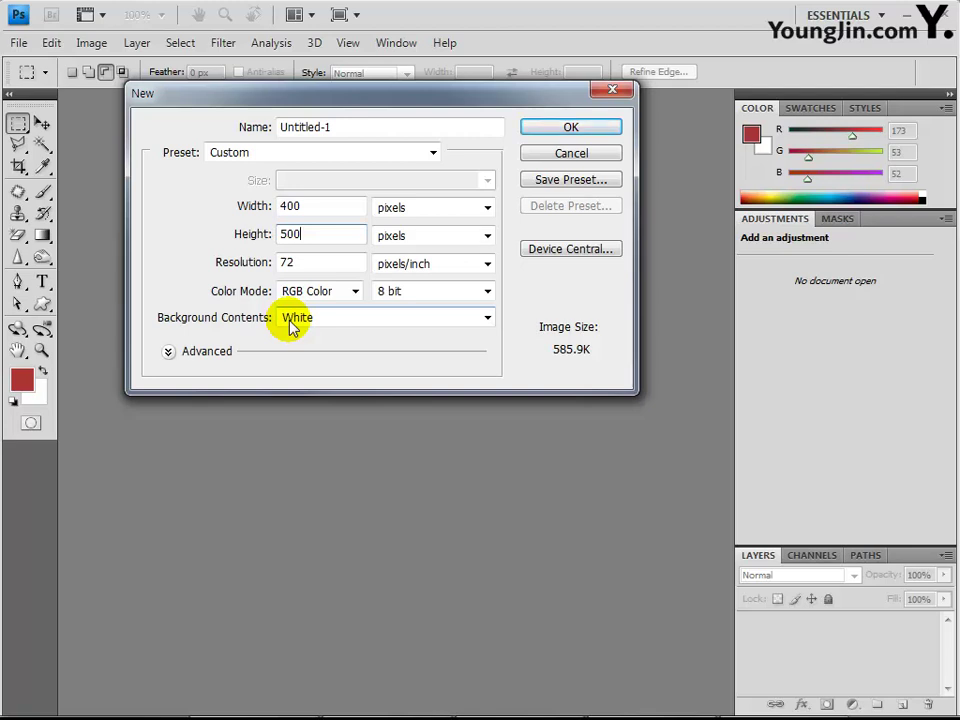
pyautogui.click(569, 128)
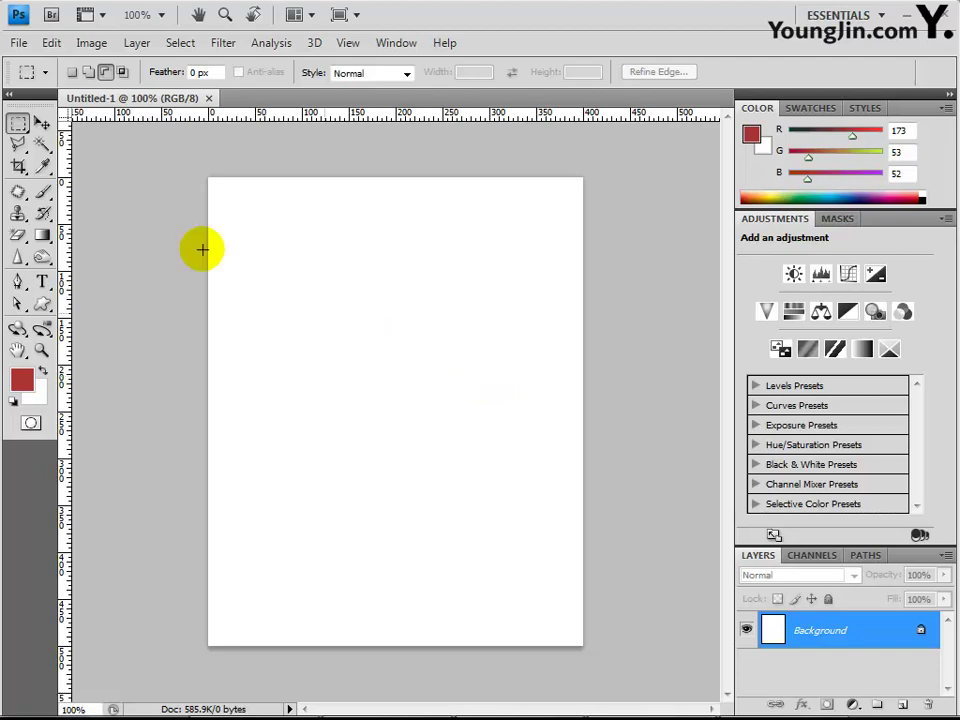
# Step: Open health.jpg, 배경.JPG and 사람.jpg together from the Chapter02 folder and bring 배경.JPG to the front
pyautogui.click(19, 43)
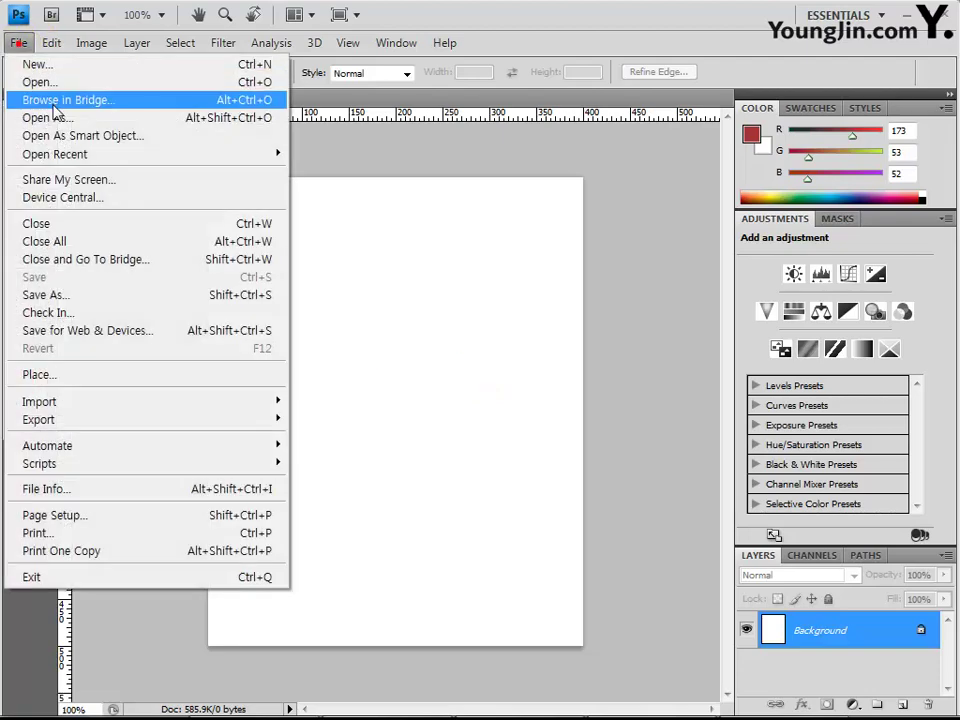
pyautogui.click(40, 80)
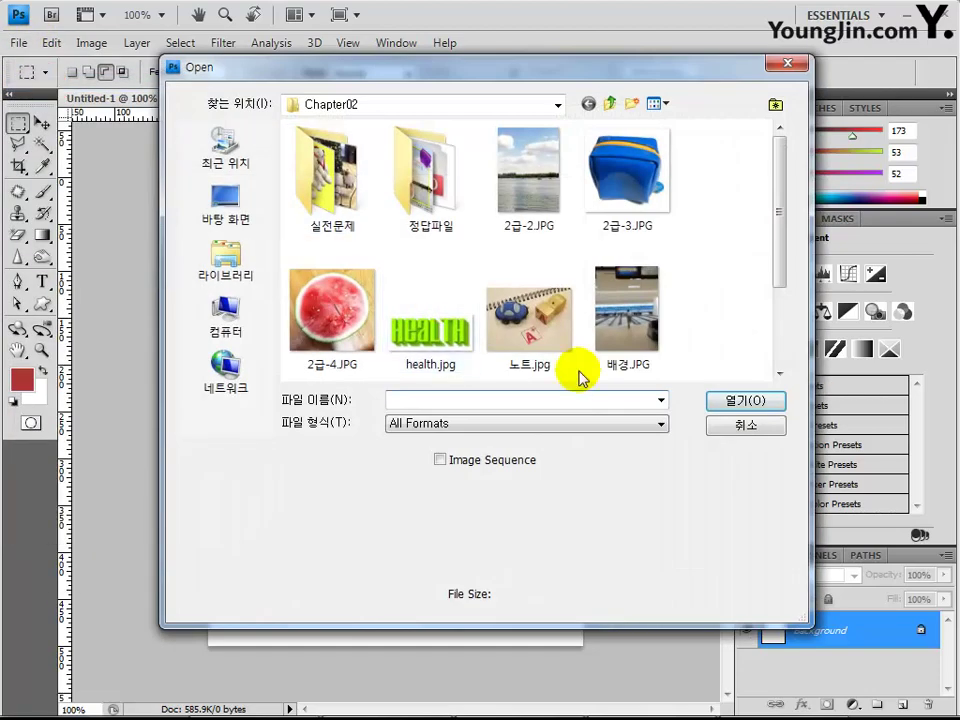
pyautogui.click(712, 296)
pyautogui.click(632, 350)
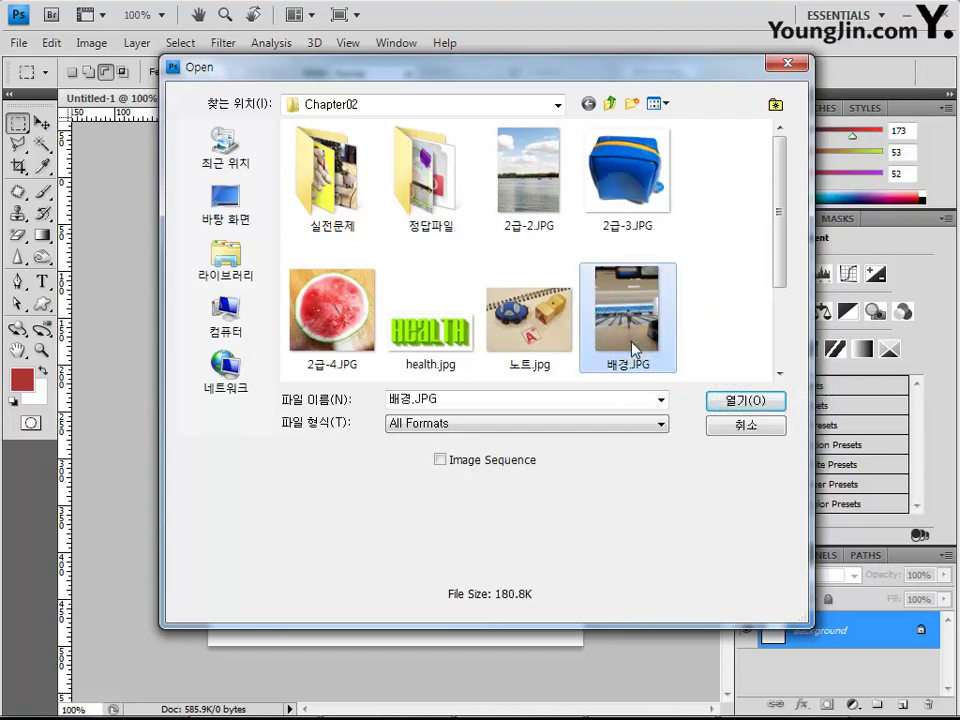
pyautogui.scroll(-1, 632, 350)
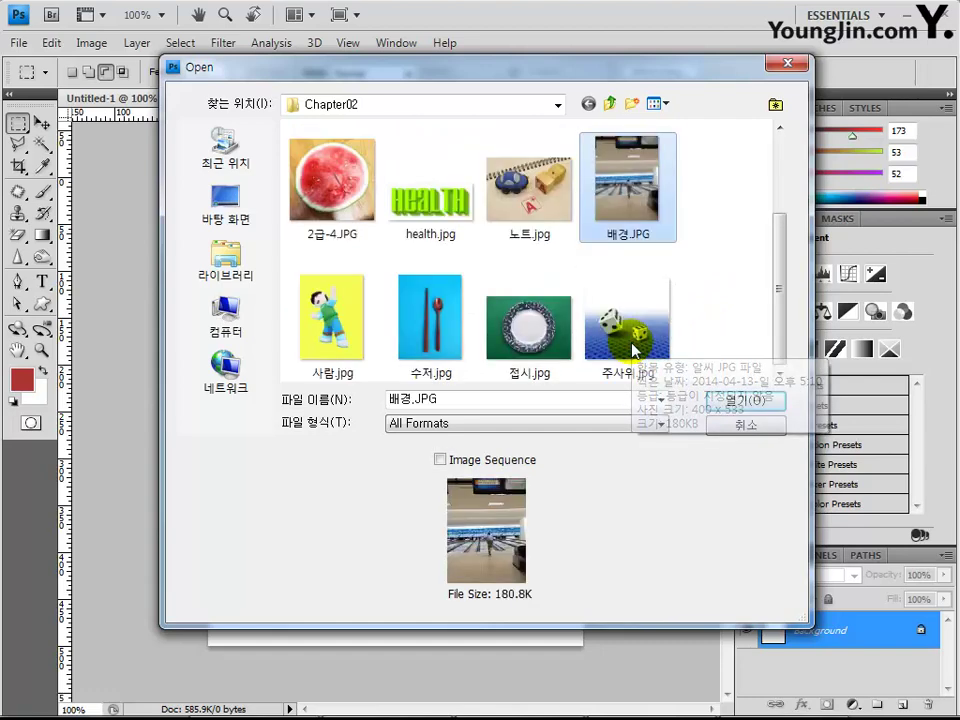
pyautogui.keyDown('ctrl'); pyautogui.click(360, 343); pyautogui.keyUp('ctrl')
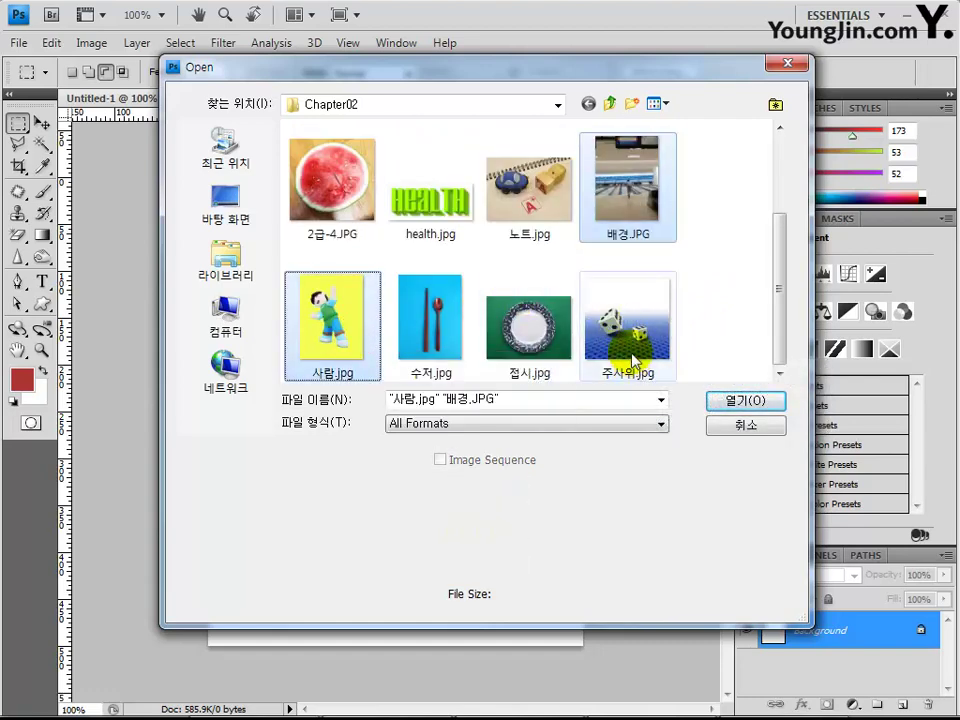
pyautogui.keyDown('ctrl'); pyautogui.click(434, 208); pyautogui.keyUp('ctrl')
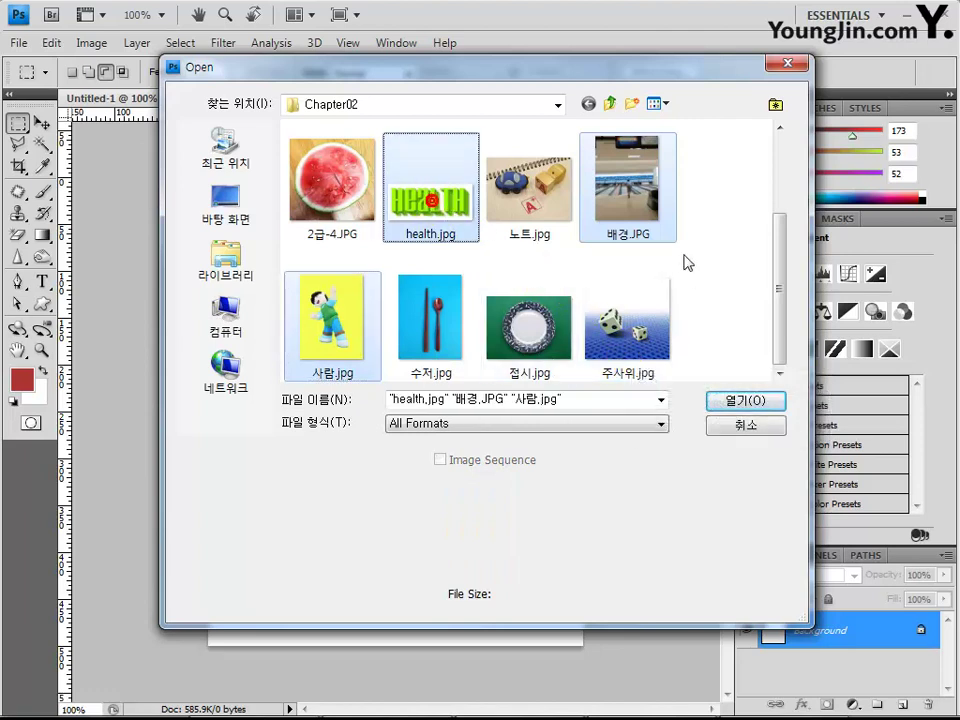
pyautogui.click(728, 401)
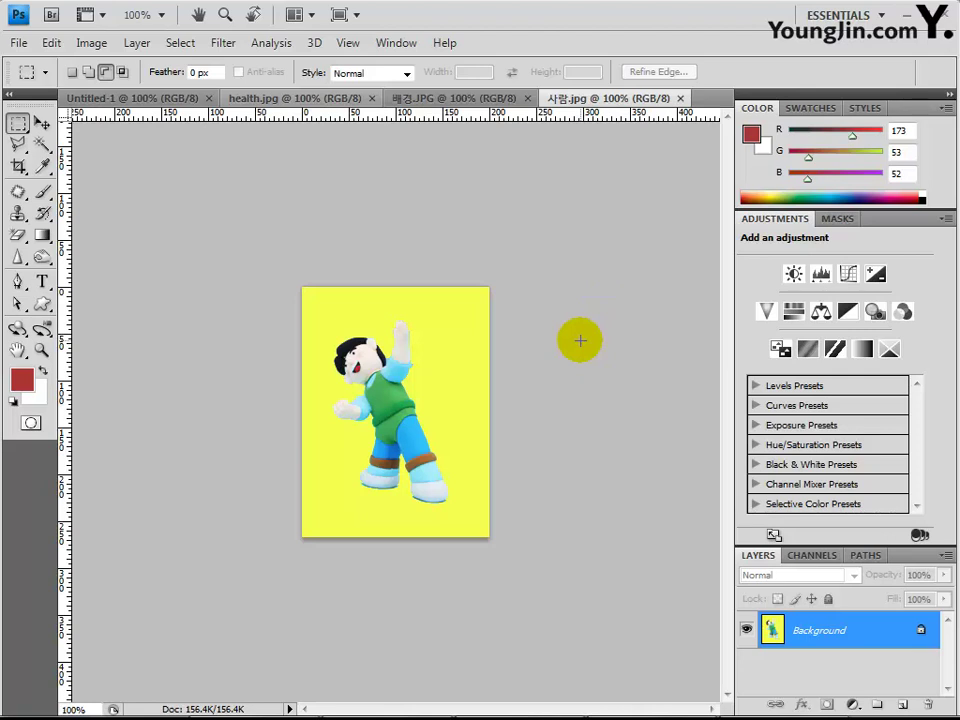
pyautogui.click(436, 98)
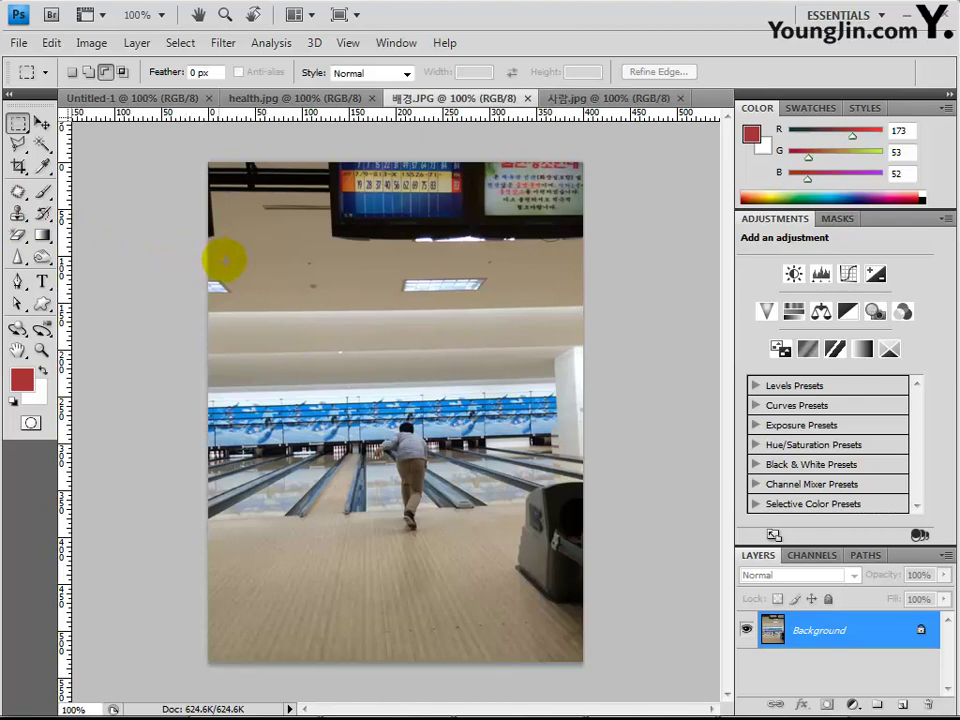
# Step: Copy the entire 배경.JPG image and paste it into the blank Untitled-1 document
pyautogui.click(180, 43)
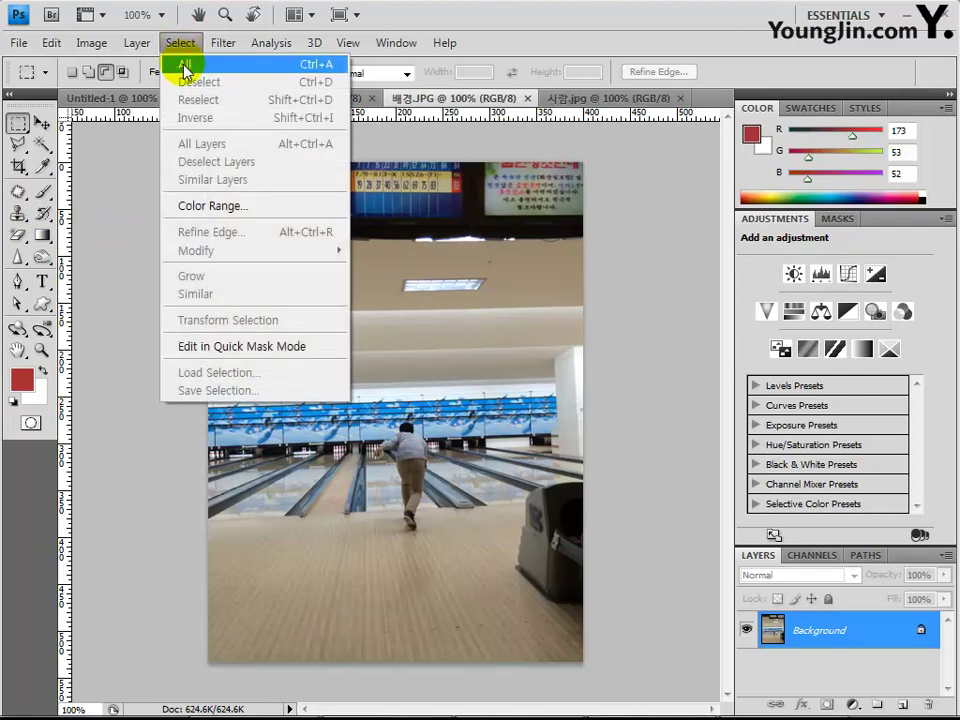
pyautogui.click(184, 66)
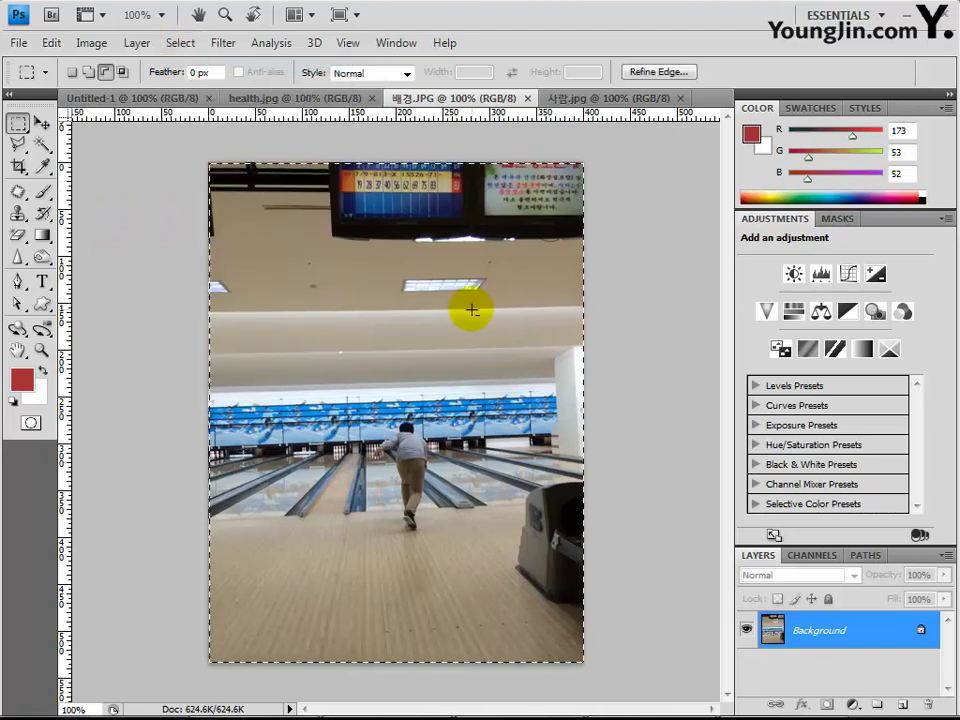
pyautogui.click(55, 45)
pyautogui.click(83, 172)
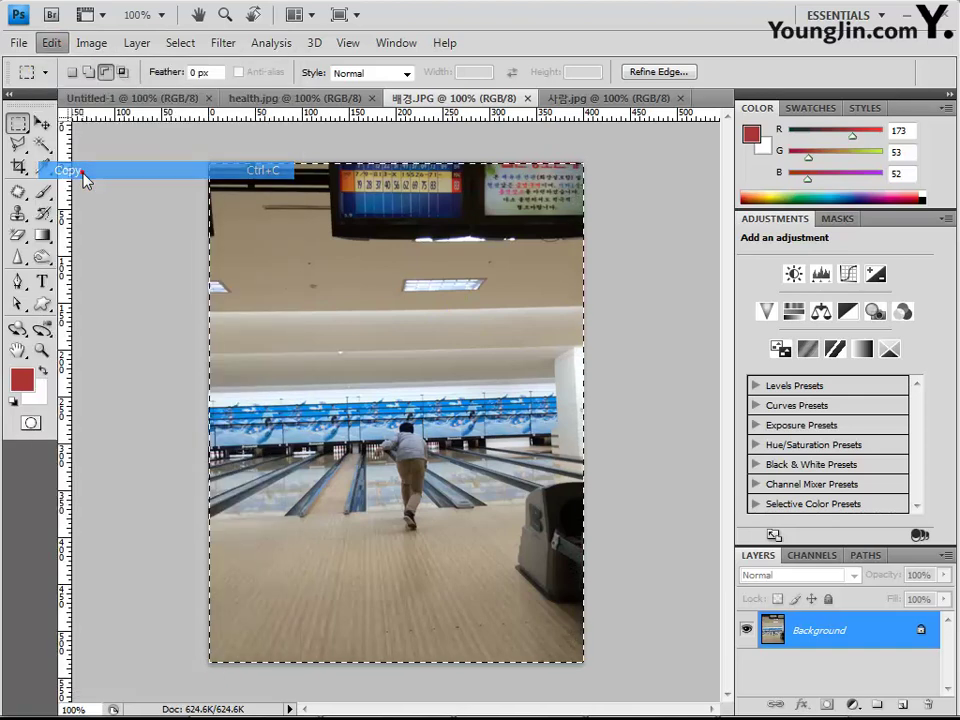
pyautogui.click(130, 98)
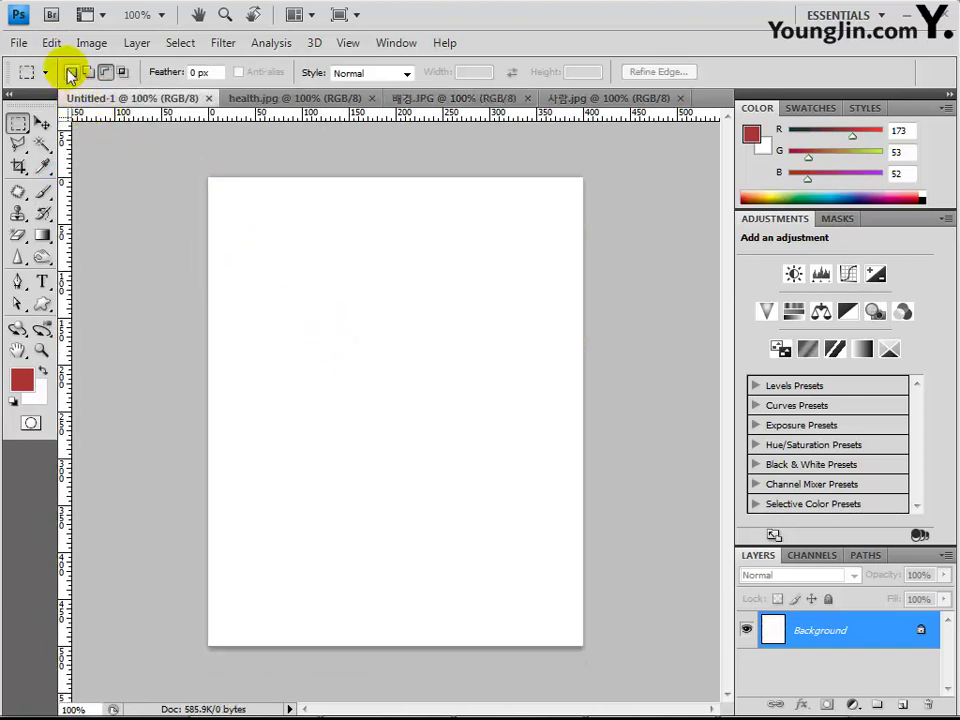
pyautogui.click(50, 42)
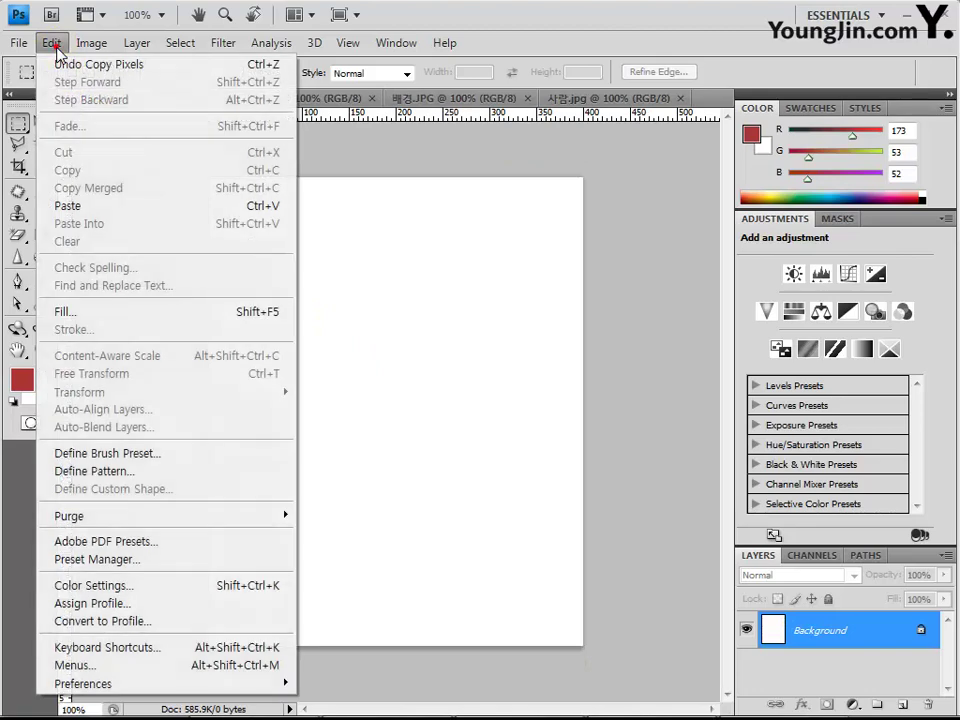
pyautogui.click(100, 206)
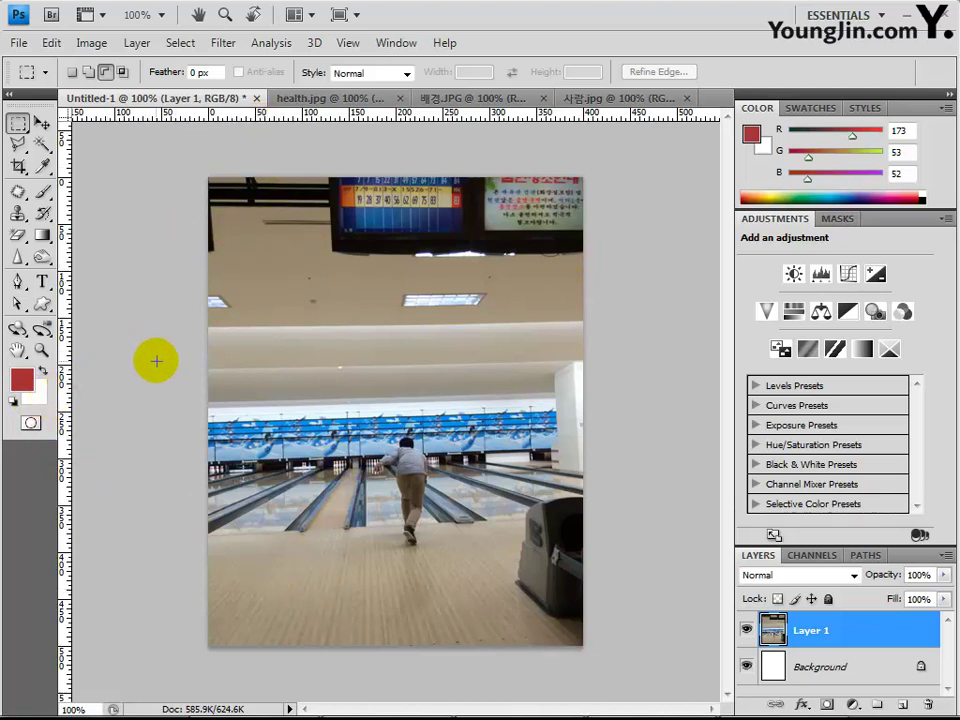
# Step: Place vertical guides at 50 and 350 pixels and horizontal guides at 50 and 450 pixels on the canvas
pyautogui.moveTo(76, 181); pyautogui.dragTo(257, 190)
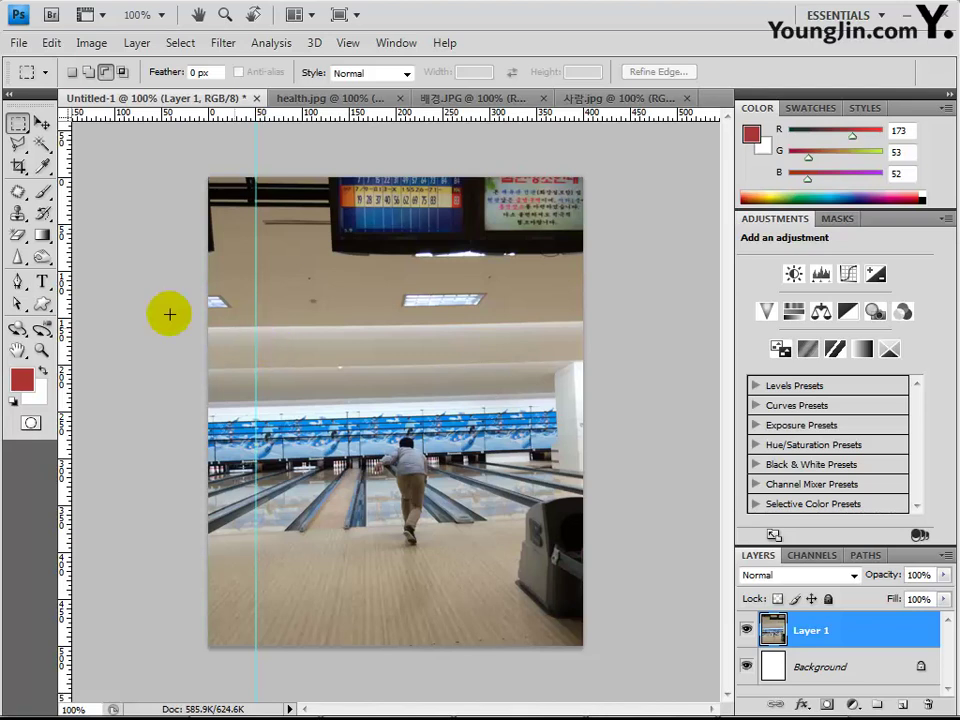
pyautogui.moveTo(70, 232); pyautogui.dragTo(537, 269)
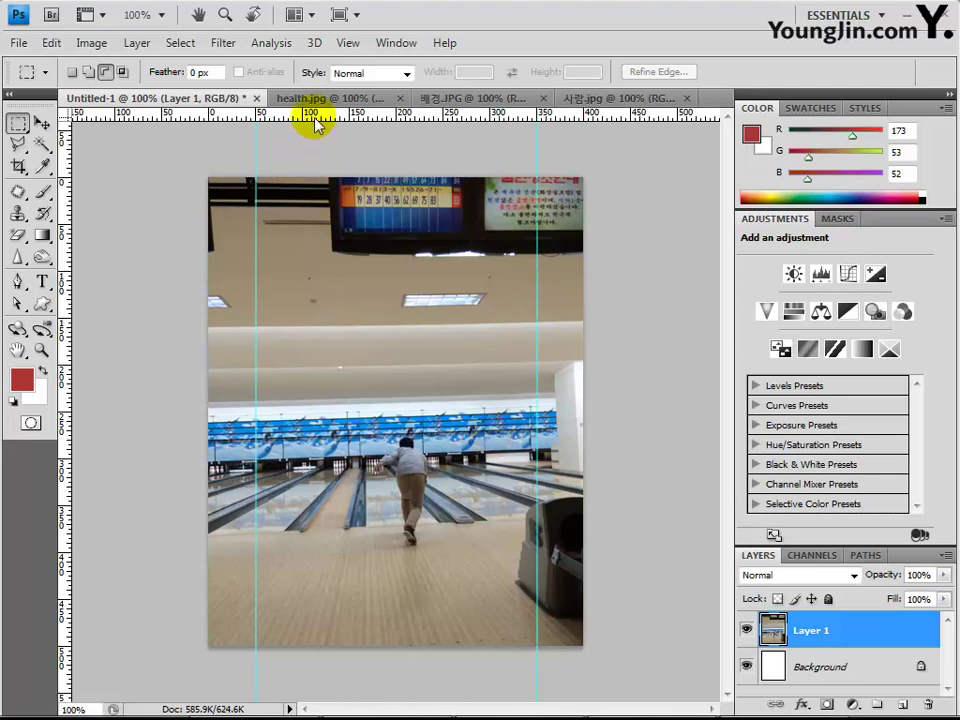
pyautogui.moveTo(315, 118); pyautogui.dragTo(321, 223)
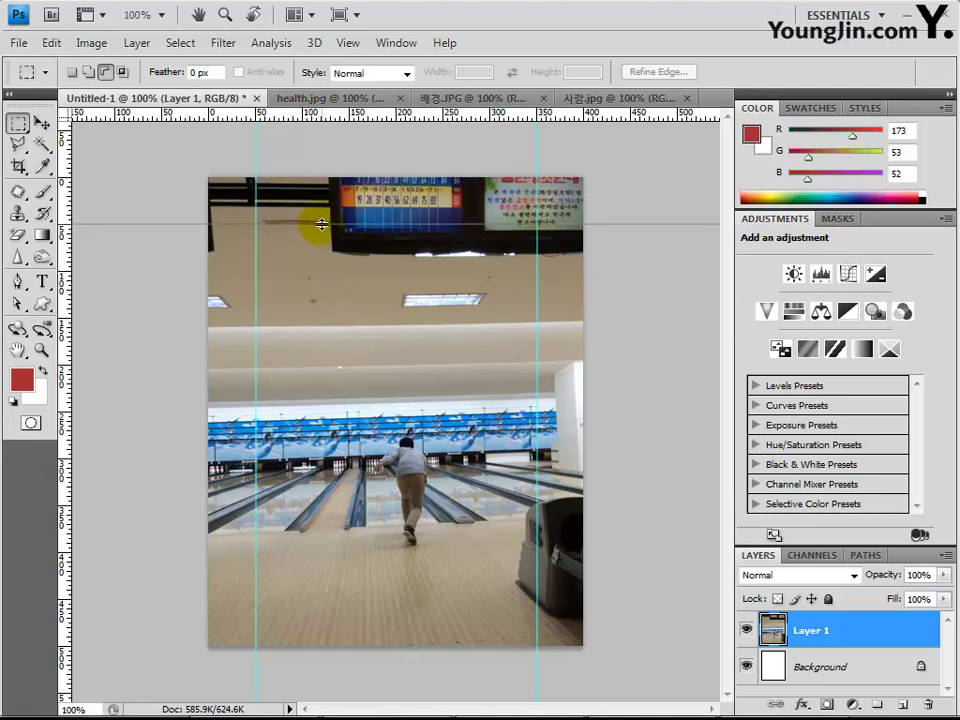
pyautogui.moveTo(358, 120); pyautogui.dragTo(316, 599)
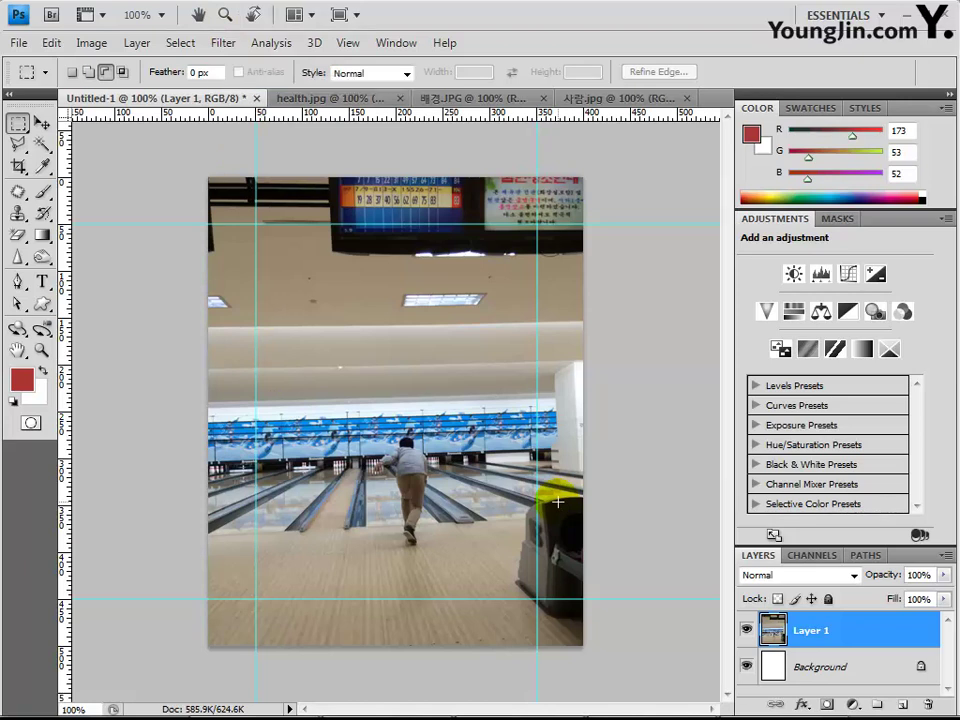
# Step: Make a rectangular marquee selection of the area enclosed by the four guides and invert it to select the outer border
pyautogui.click(19, 124)
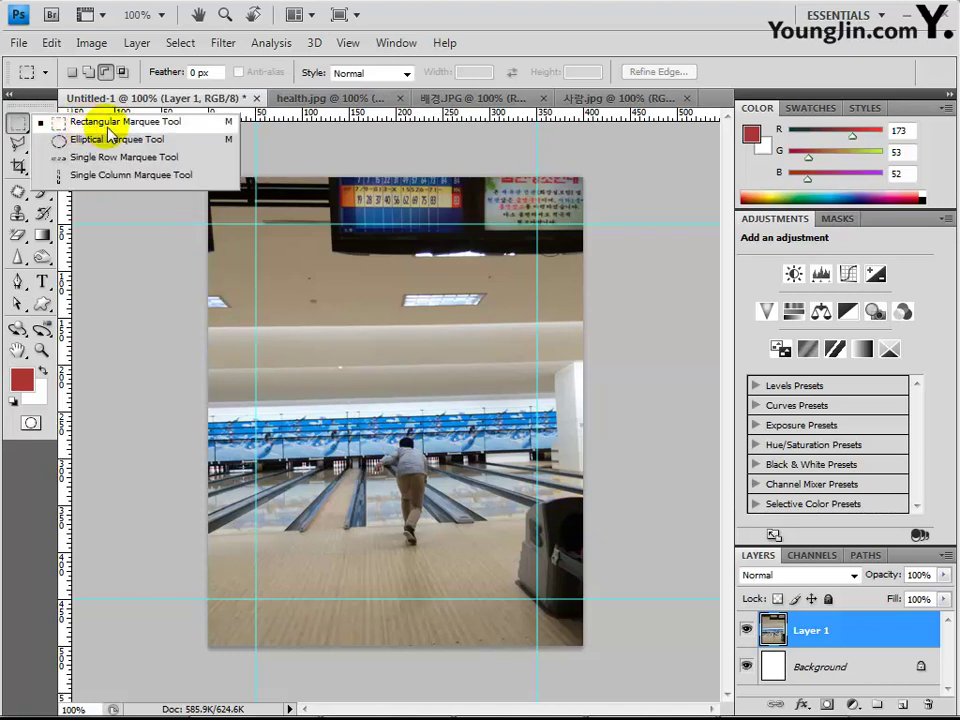
pyautogui.click(145, 124)
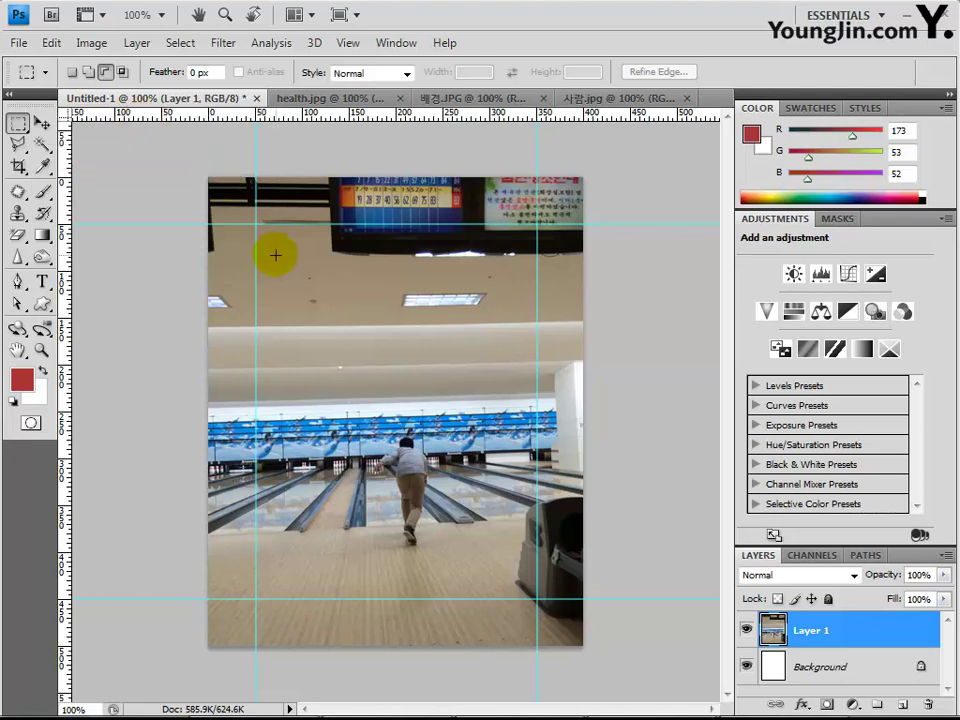
pyautogui.moveTo(257, 225); pyautogui.dragTo(538, 600)
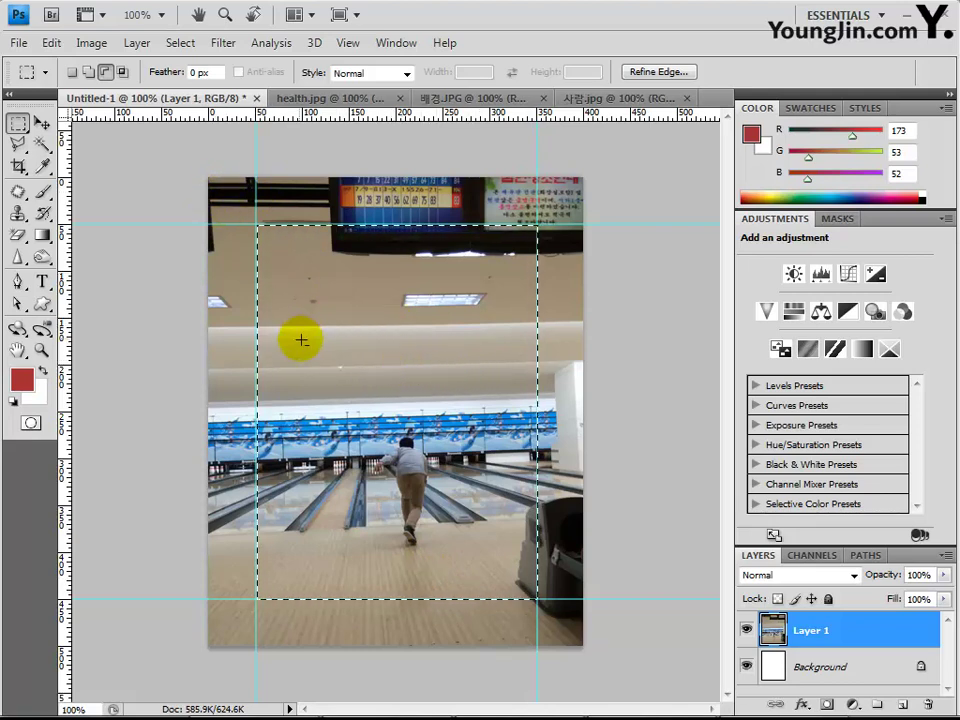
pyautogui.rightClick(392, 330)
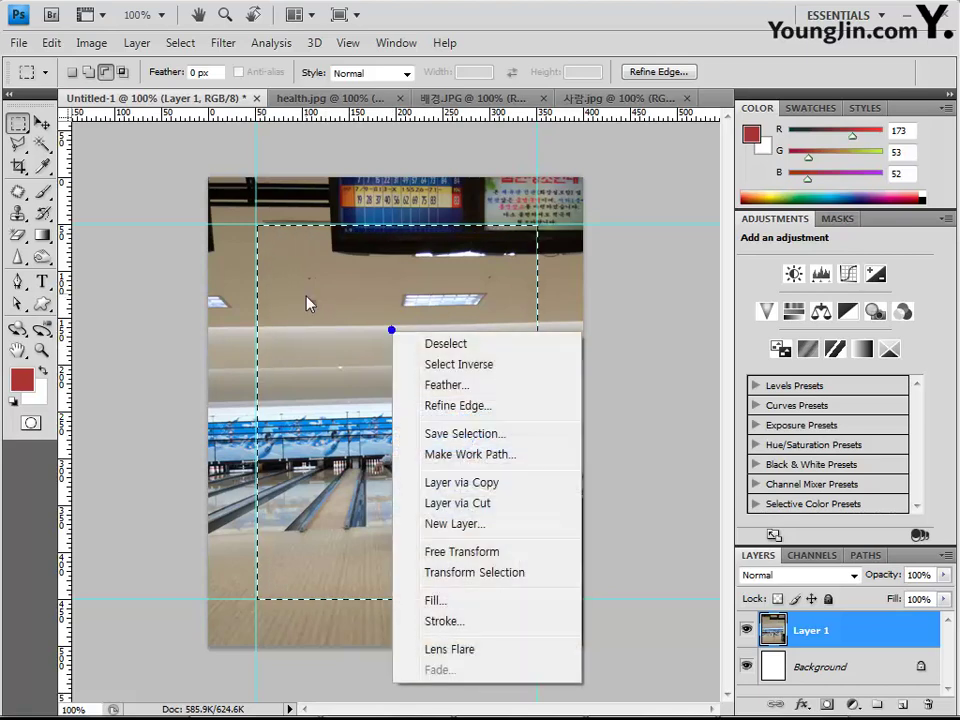
pyautogui.click(455, 366)
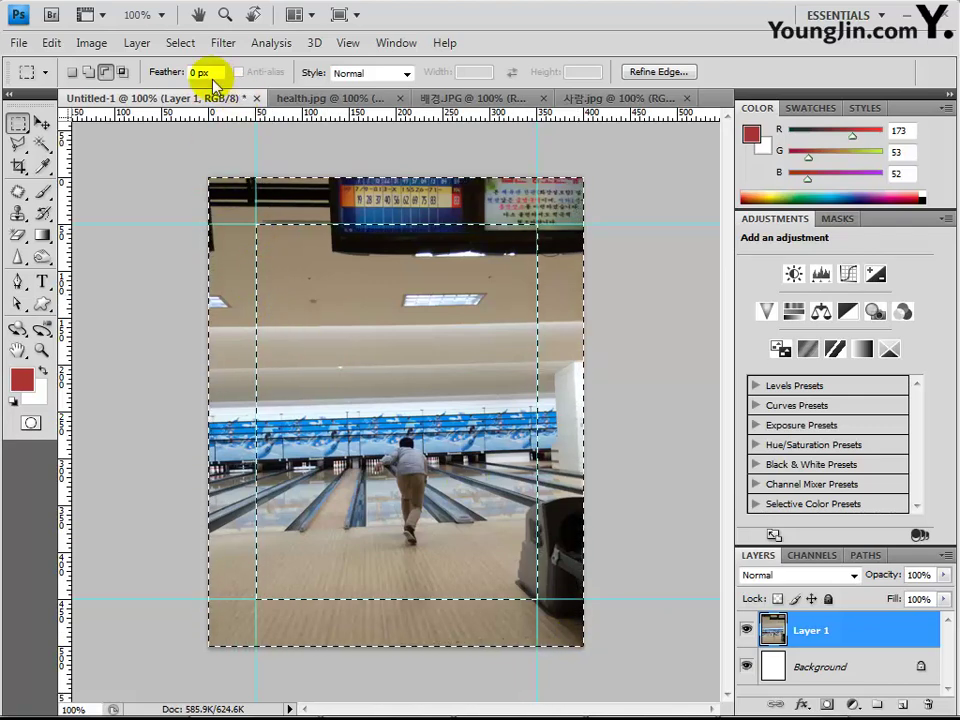
# Step: Copy the selected border to a new layer, and check it by temporarily hiding Layer 1
pyautogui.click(137, 43)
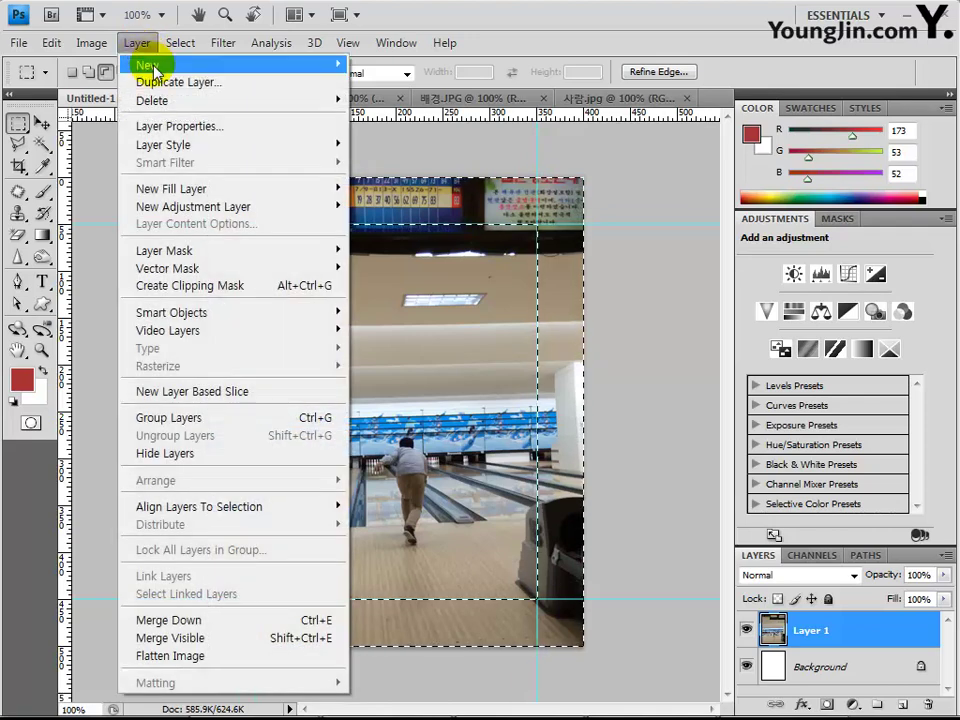
pyautogui.moveTo(150, 64)
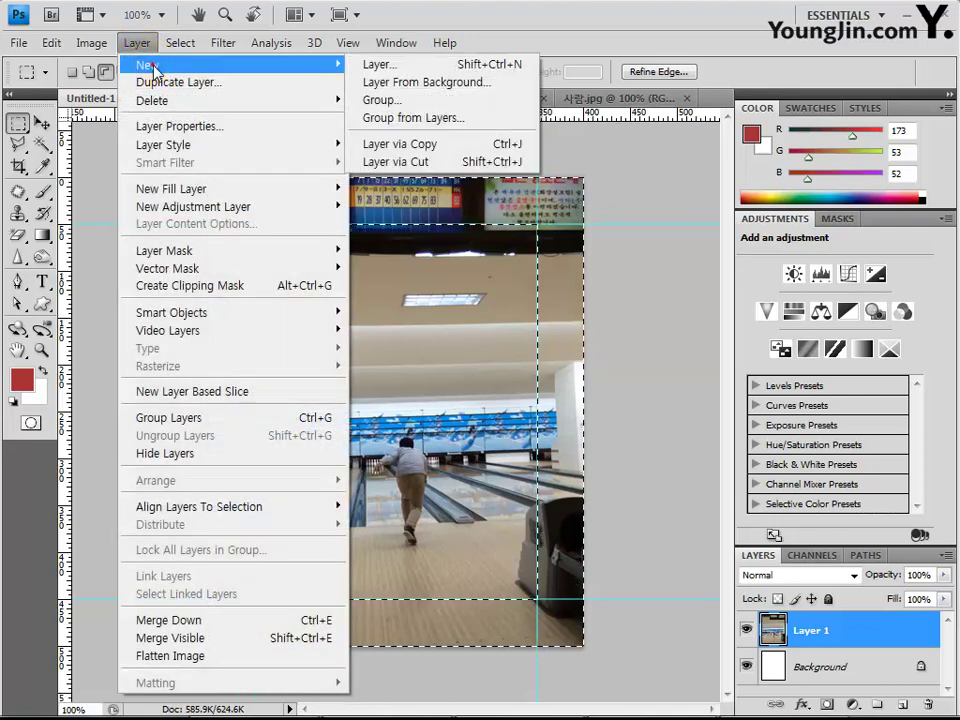
pyautogui.click(505, 144)
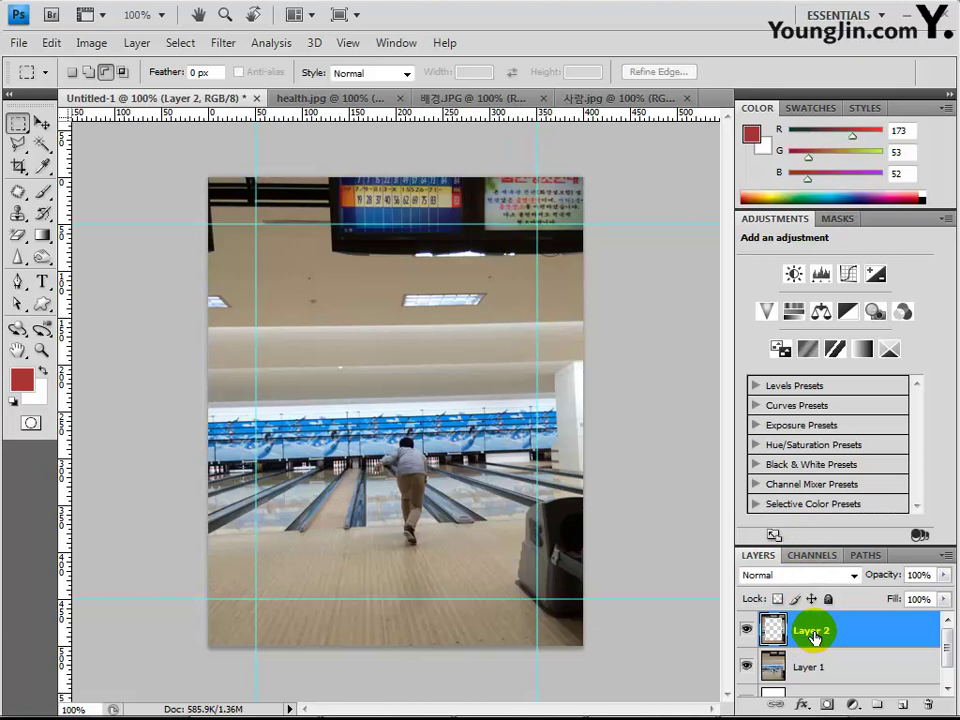
pyautogui.click(747, 667)
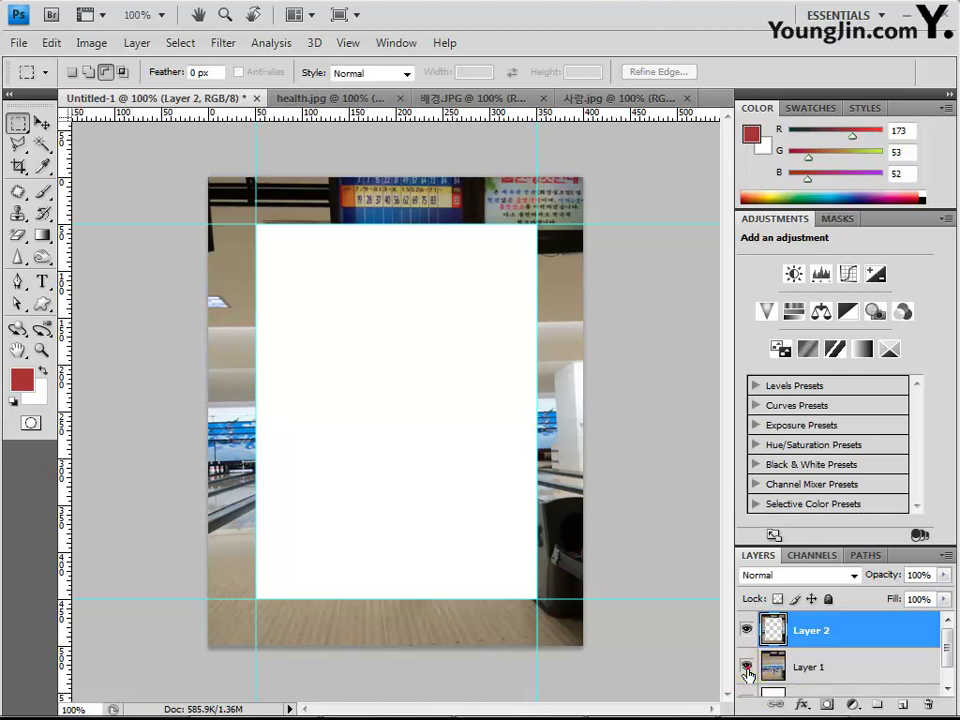
pyautogui.click(748, 667)
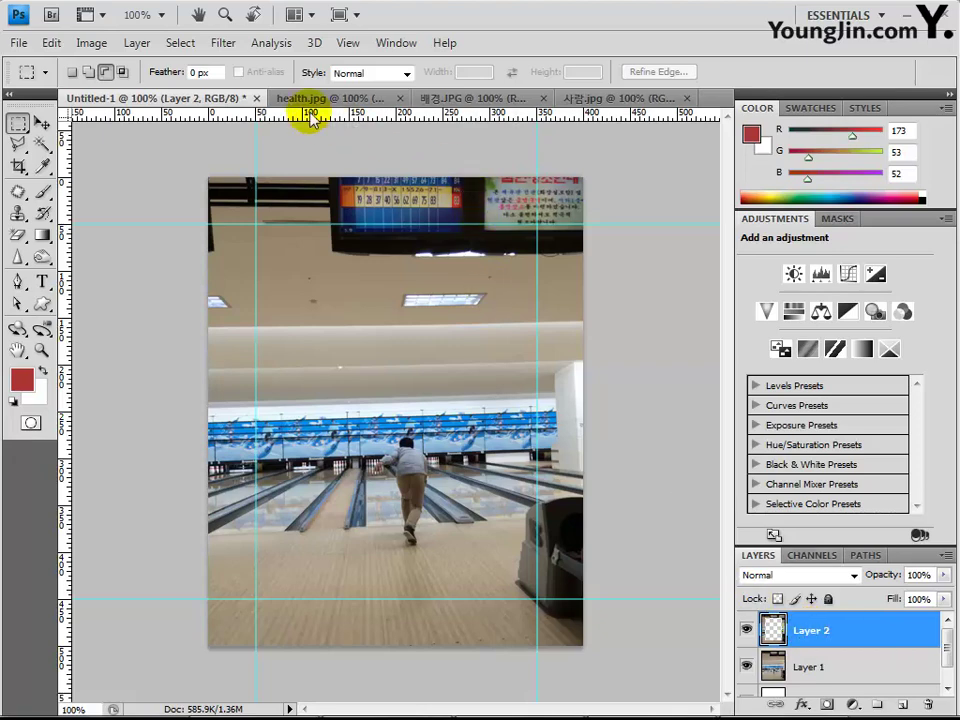
# Step: Apply the Water Paper filter to Layer 2 with Fiber Length 15, Brightness 60 and Contrast 80
pyautogui.click(224, 47)
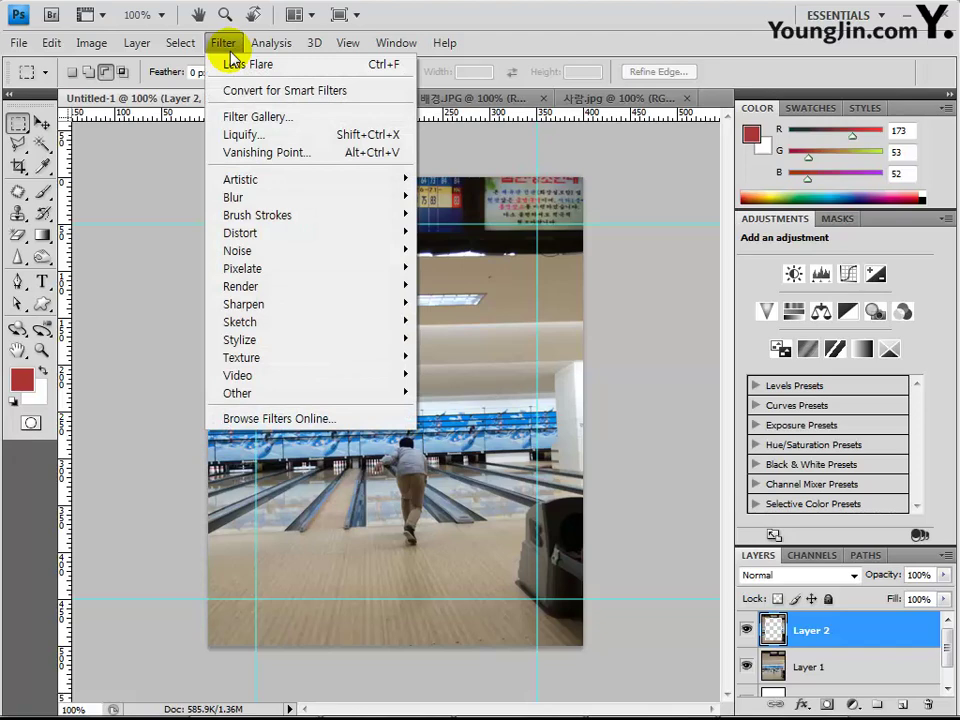
pyautogui.click(266, 322)
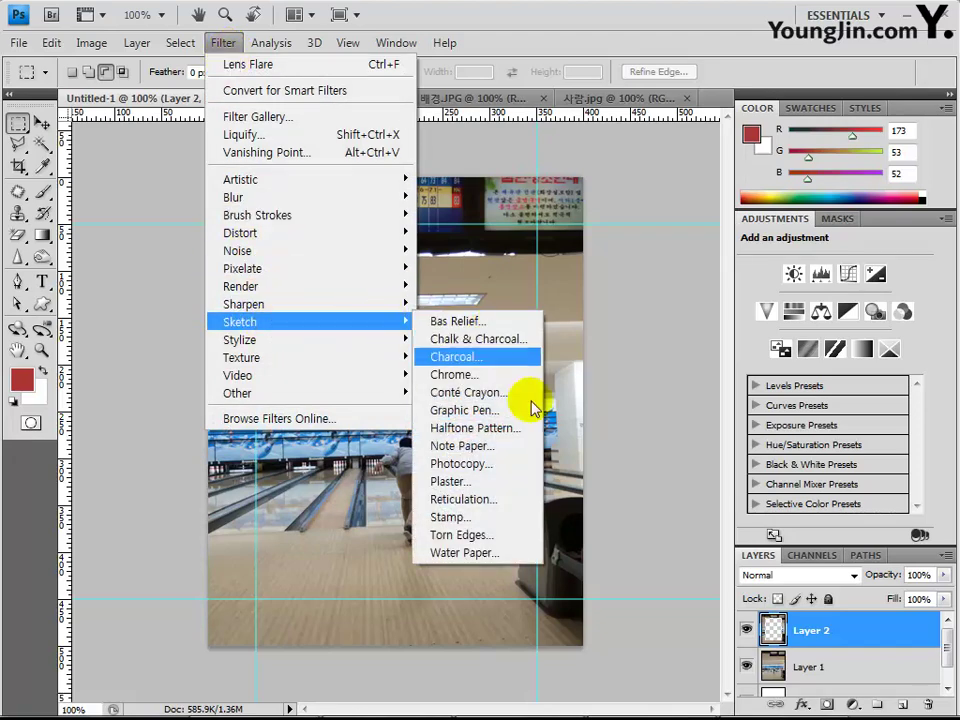
pyautogui.click(497, 560)
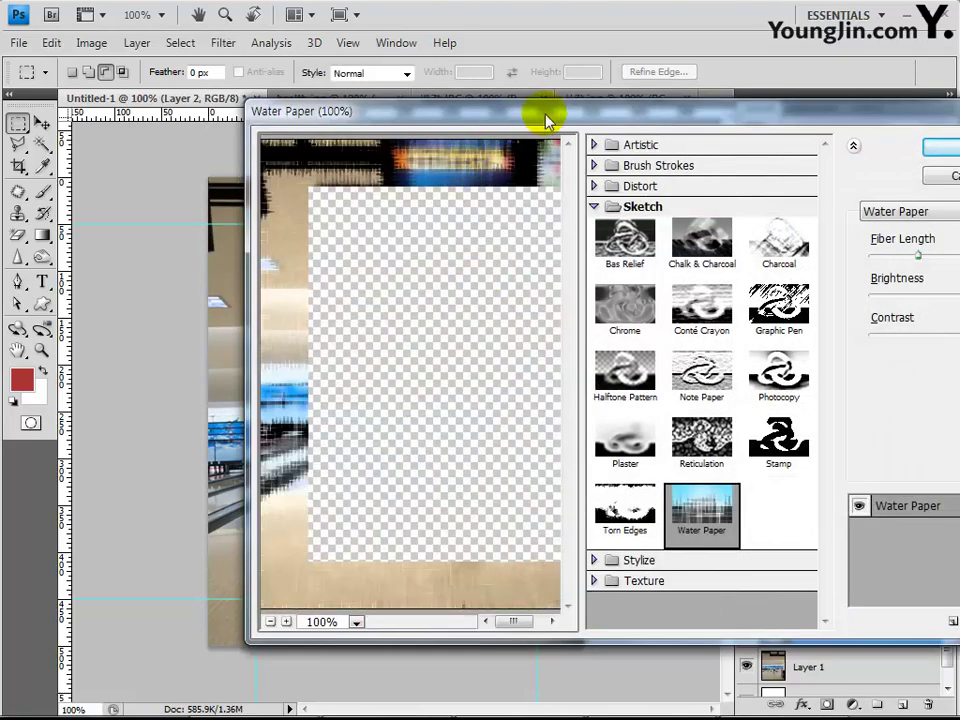
pyautogui.moveTo(544, 111); pyautogui.dragTo(348, 121)
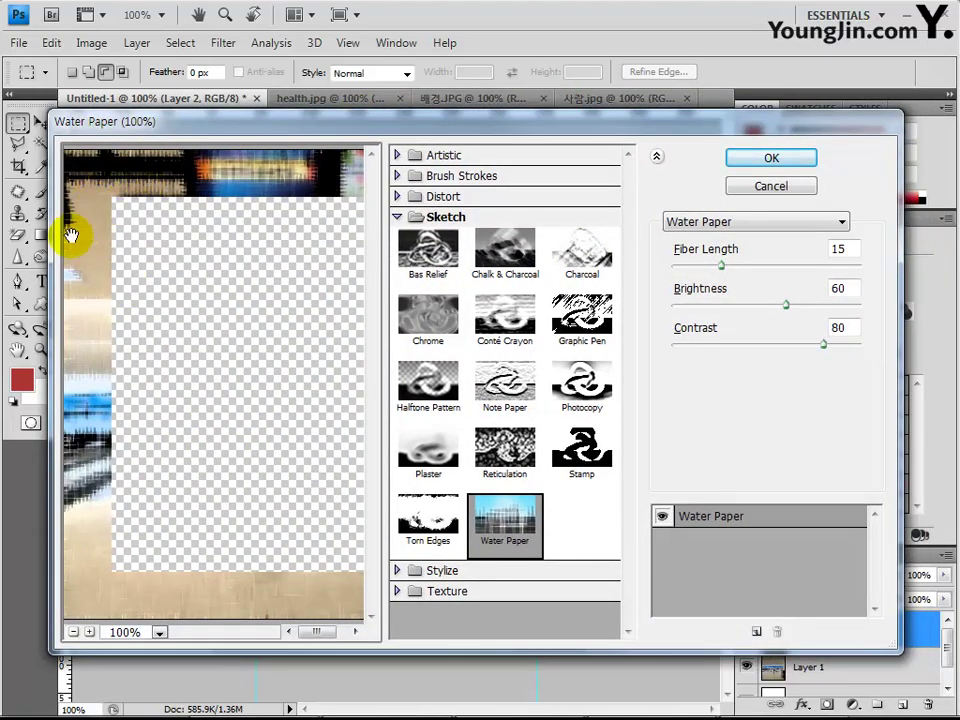
pyautogui.click(764, 168)
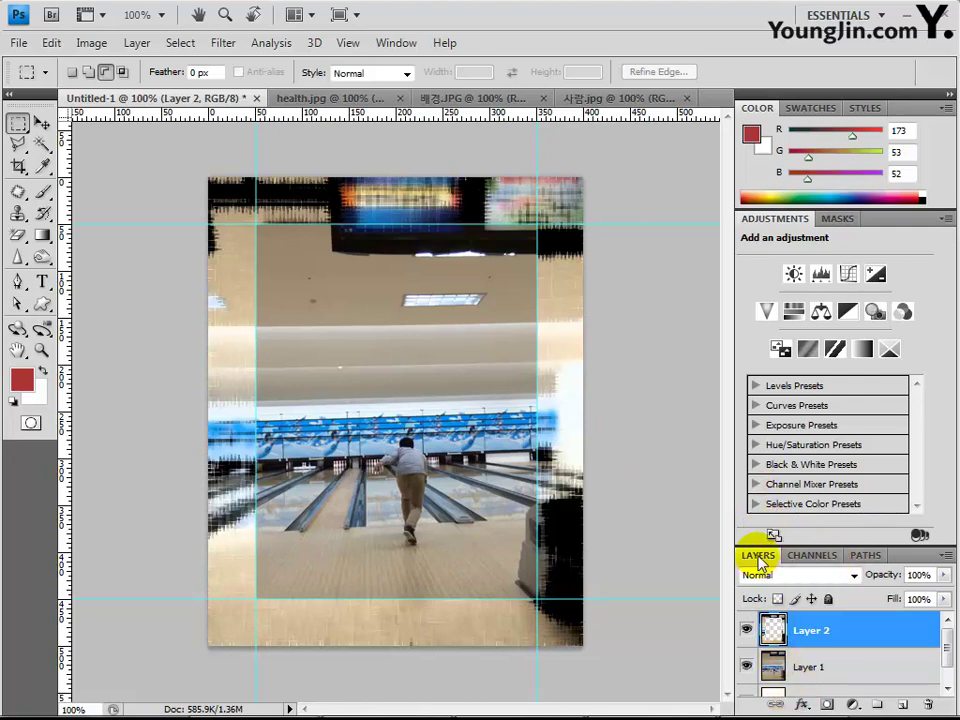
# Step: Add a Stroke layer style to Layer 2 with a size of 5 px
pyautogui.click(801, 705)
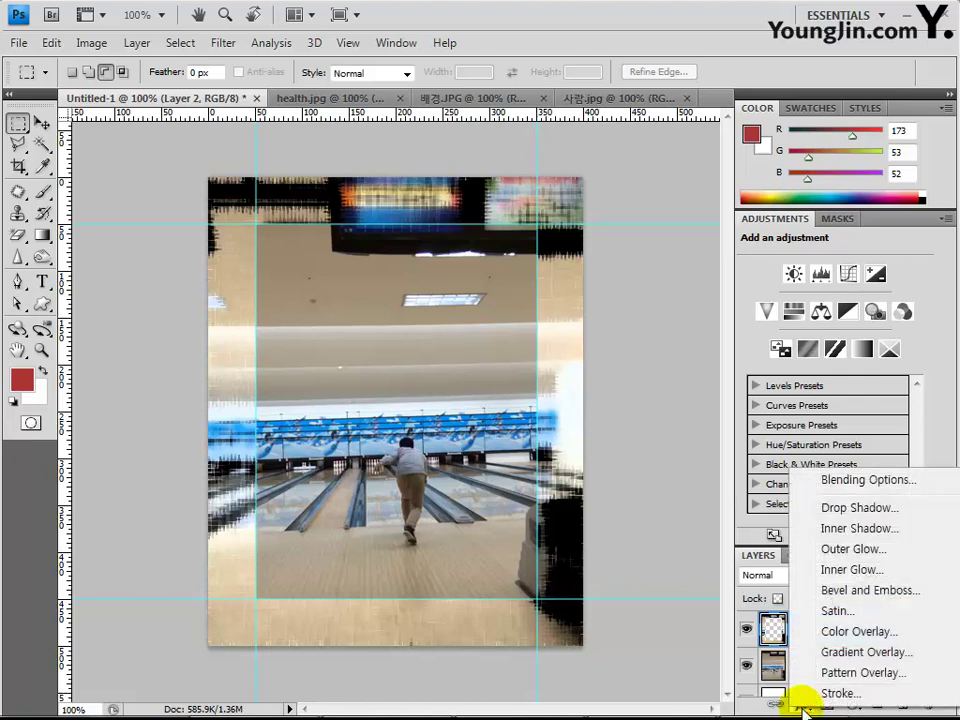
pyautogui.click(614, 521)
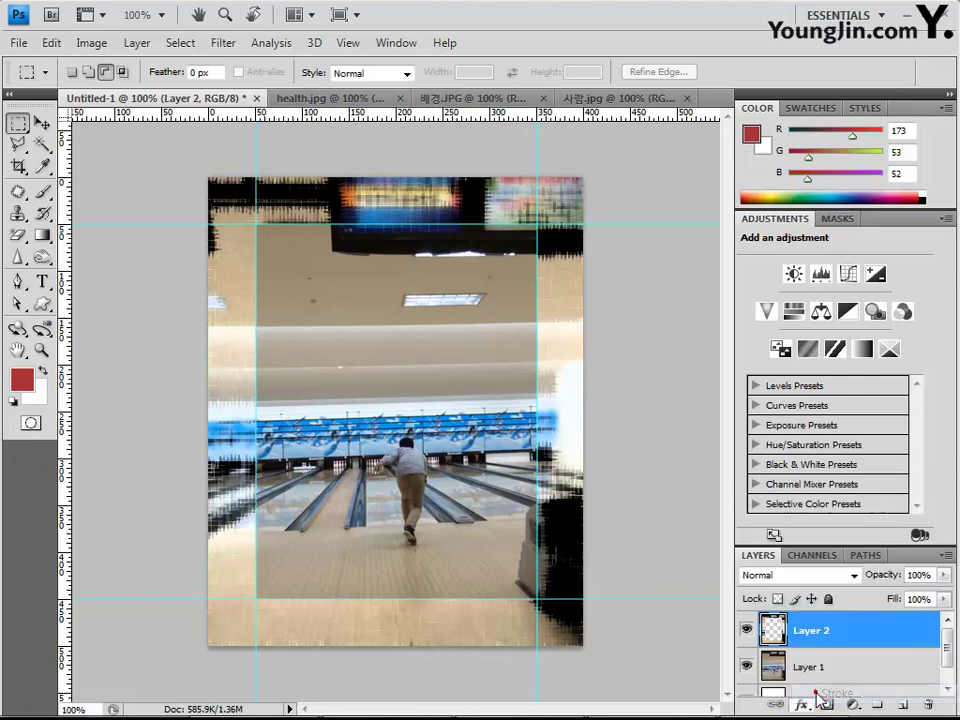
pyautogui.press('h')
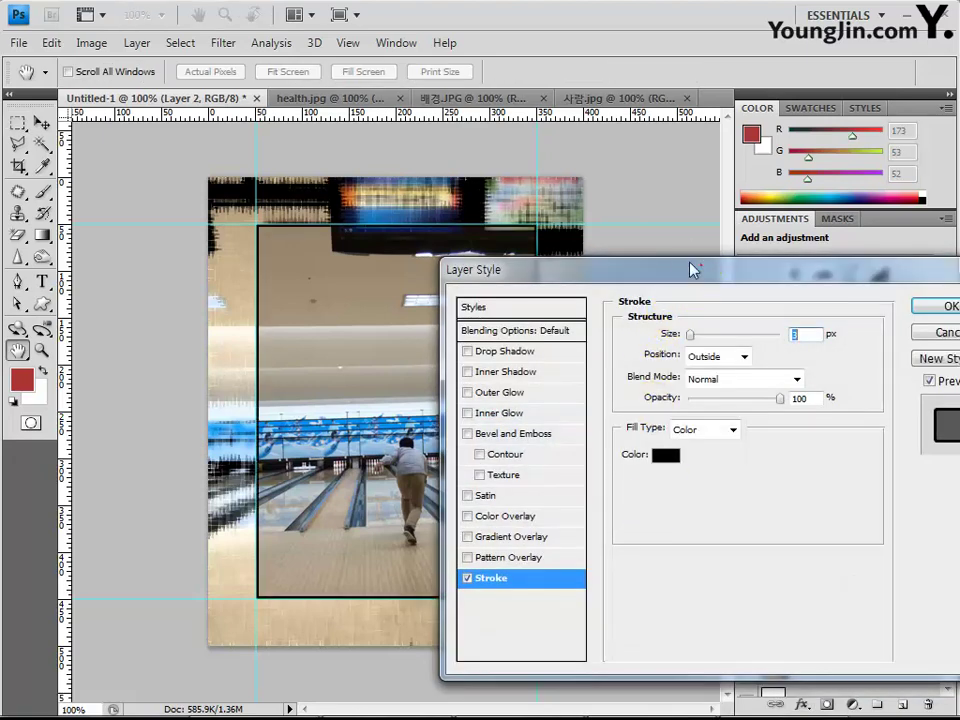
pyautogui.moveTo(698, 266)
pyautogui.mouseDown()
pyautogui.moveTo(540, 224)
pyautogui.moveTo(549, 226)
pyautogui.mouseUp()
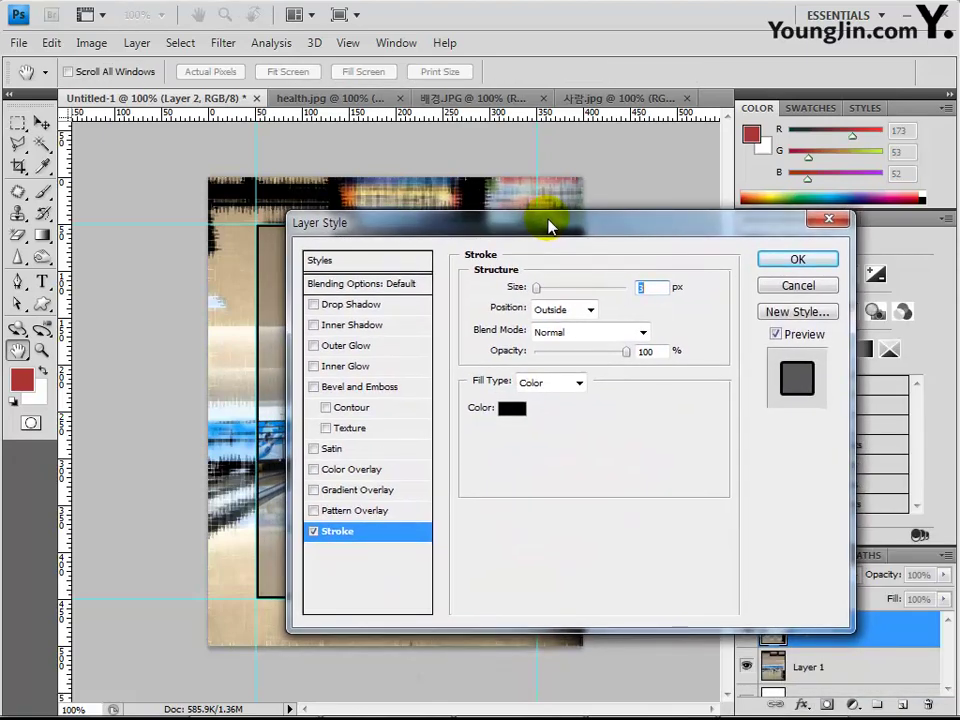
pyautogui.click(659, 287)
pyautogui.write('5')
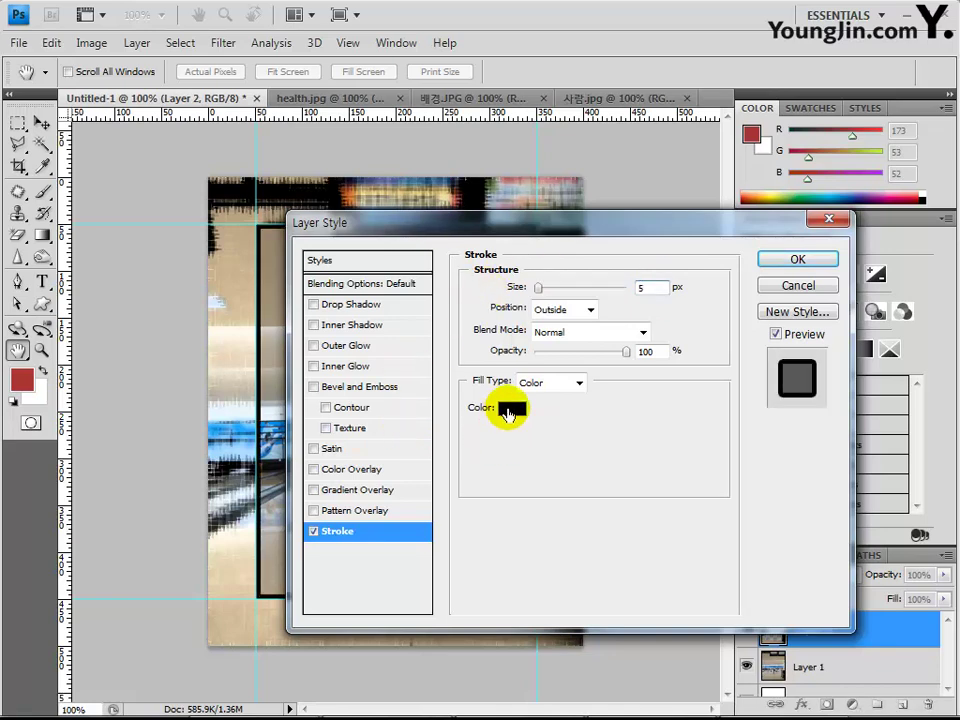
# Step: Set the colour of Layer 2's stroke to 2e79c9
pyautogui.click(508, 413)
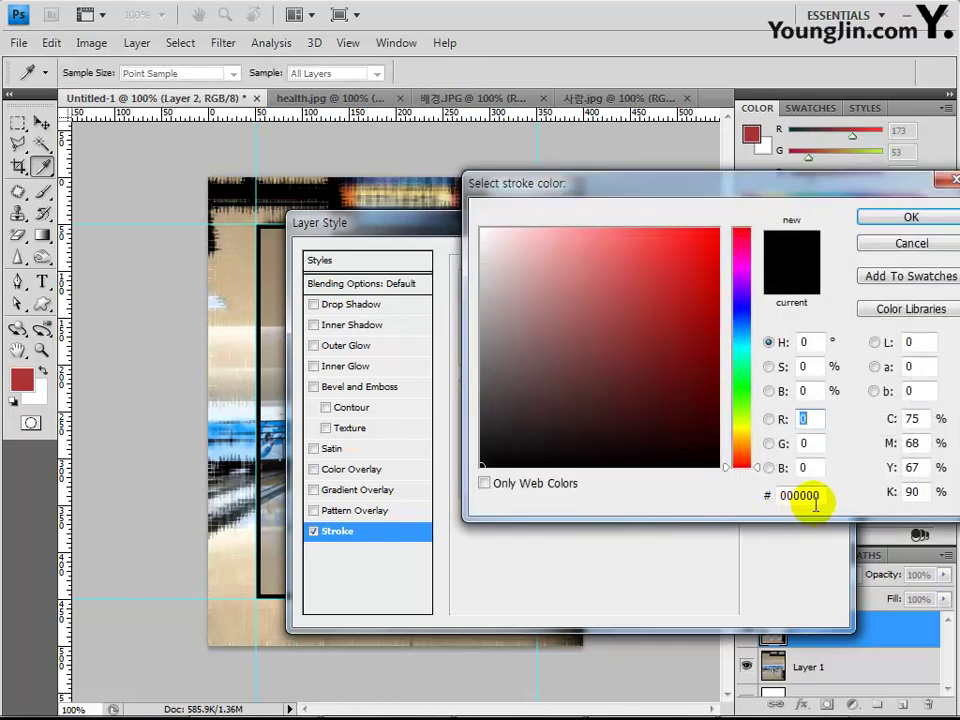
pyautogui.doubleClick(812, 496)
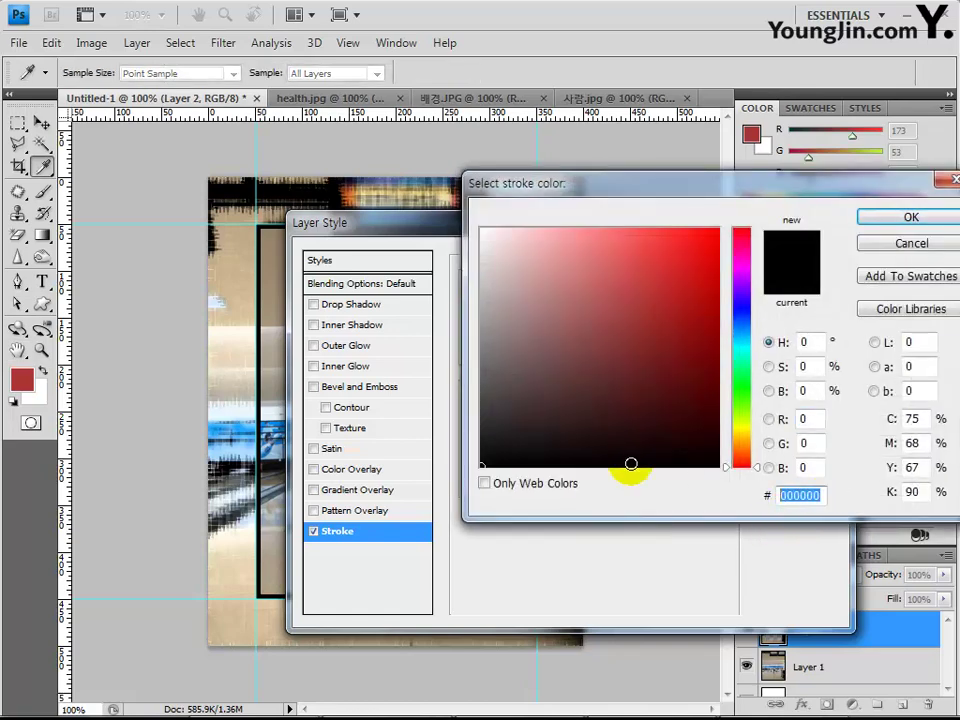
pyautogui.write('2e')
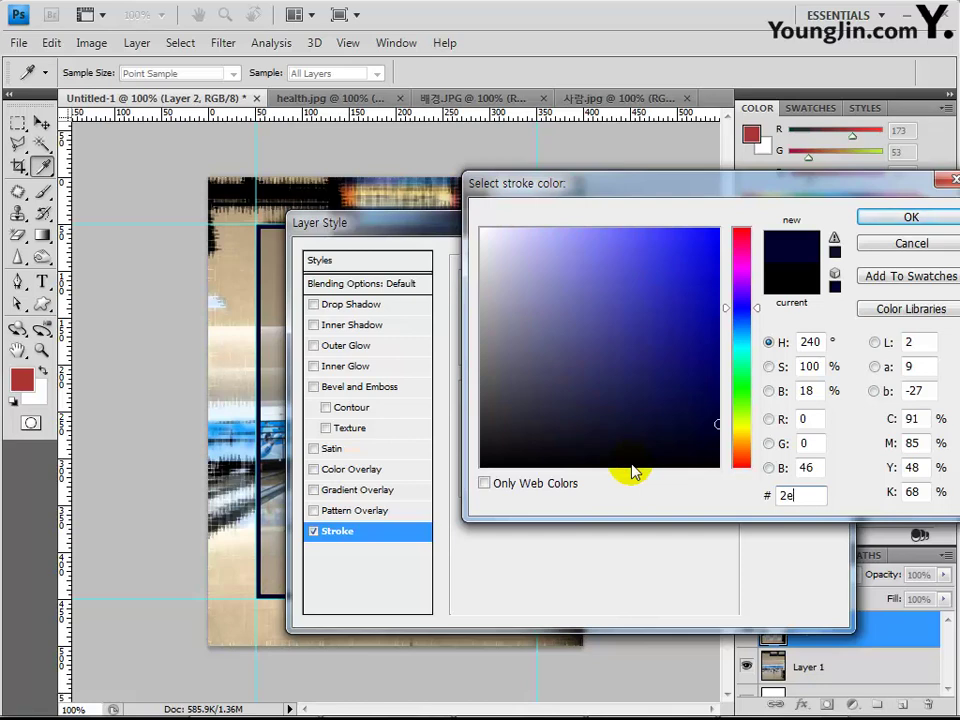
pyautogui.write('79c')
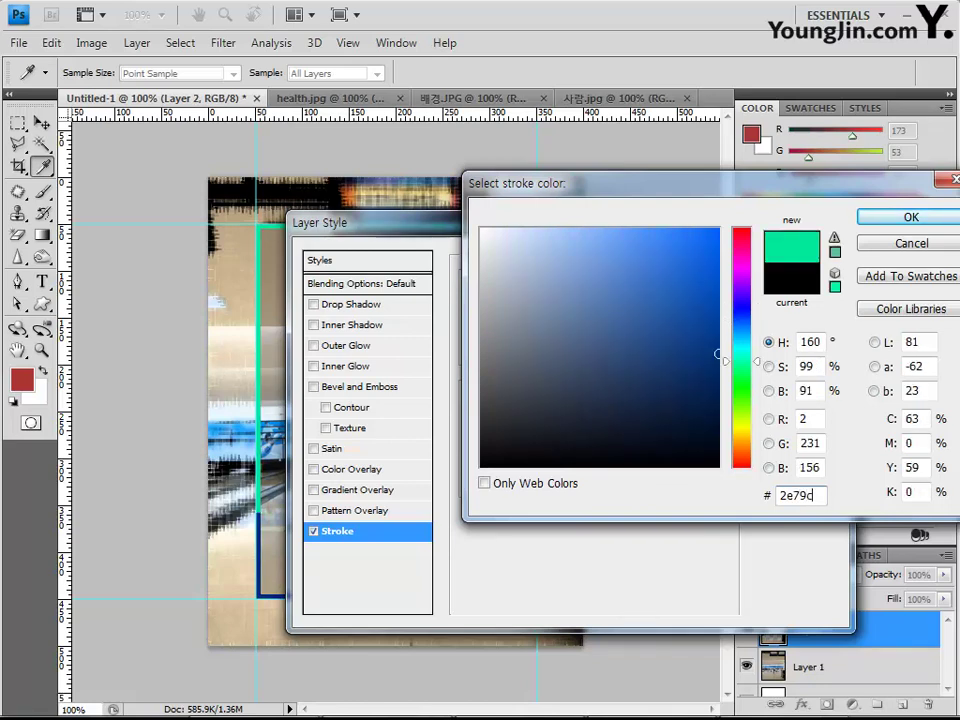
pyautogui.write('9')
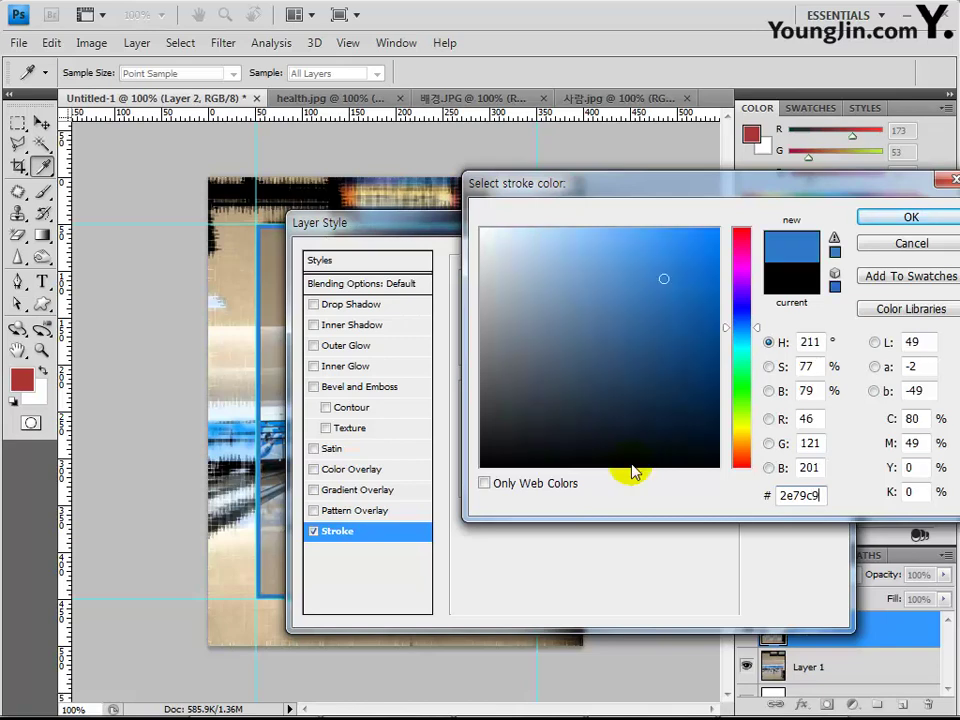
pyautogui.press('Return')
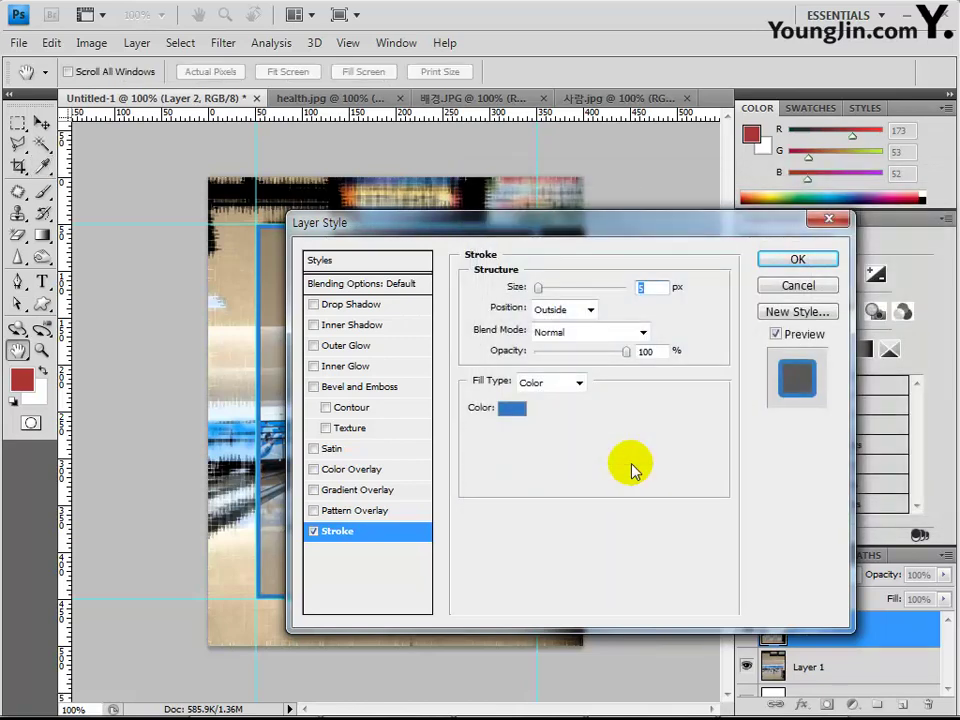
# Step: Add a Drop Shadow to Layer 2 with its default settings and apply the layer styles
pyautogui.moveTo(543, 233); pyautogui.dragTo(638, 313)
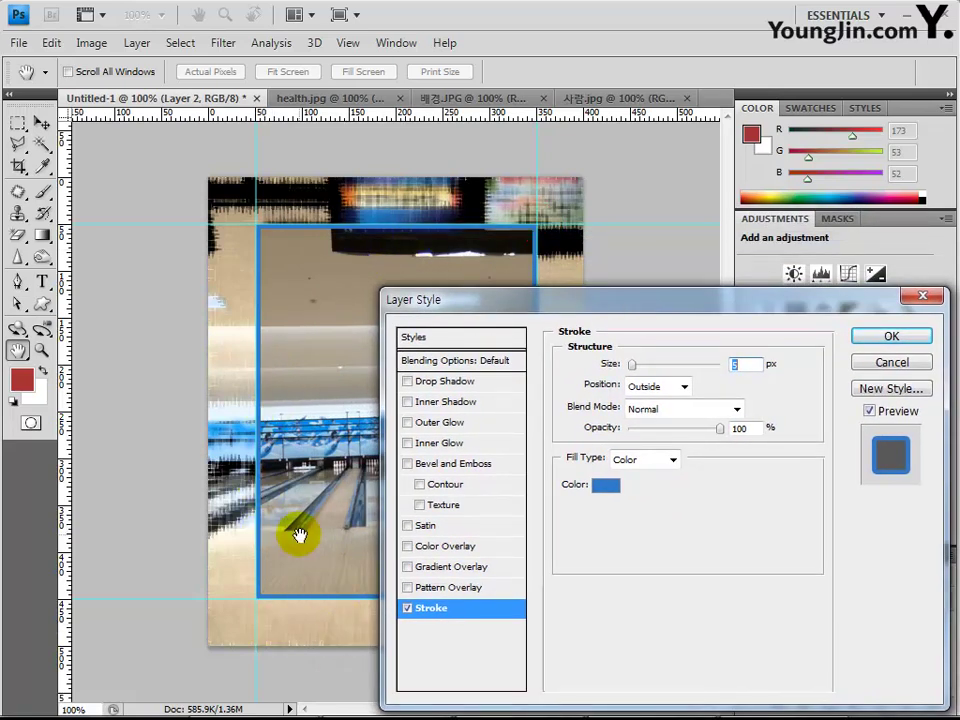
pyautogui.moveTo(467, 311); pyautogui.dragTo(454, 266)
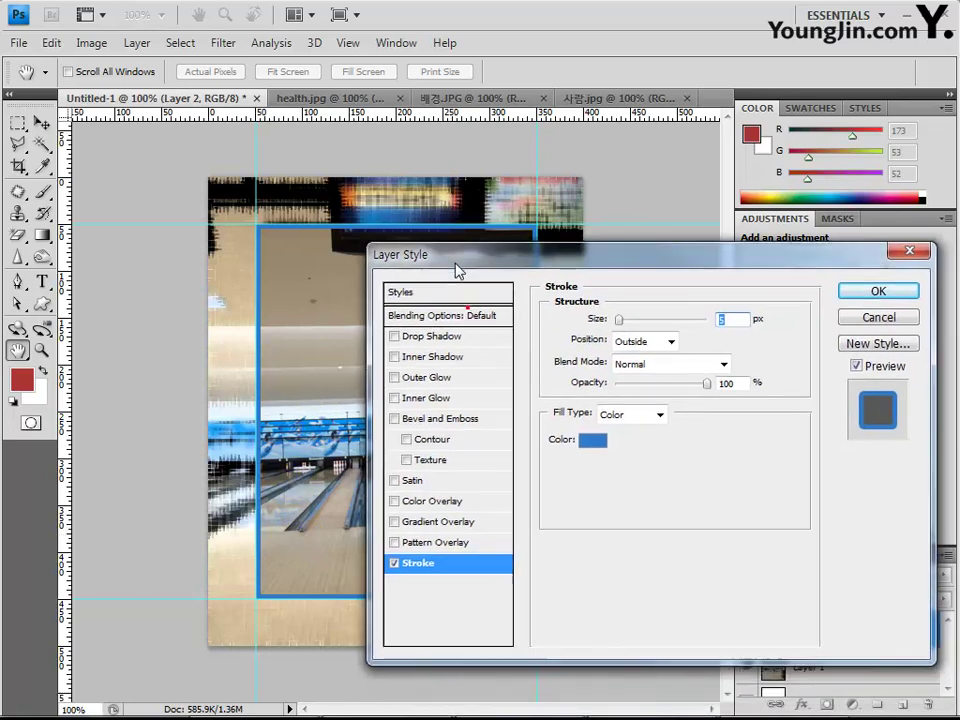
pyautogui.click(433, 336)
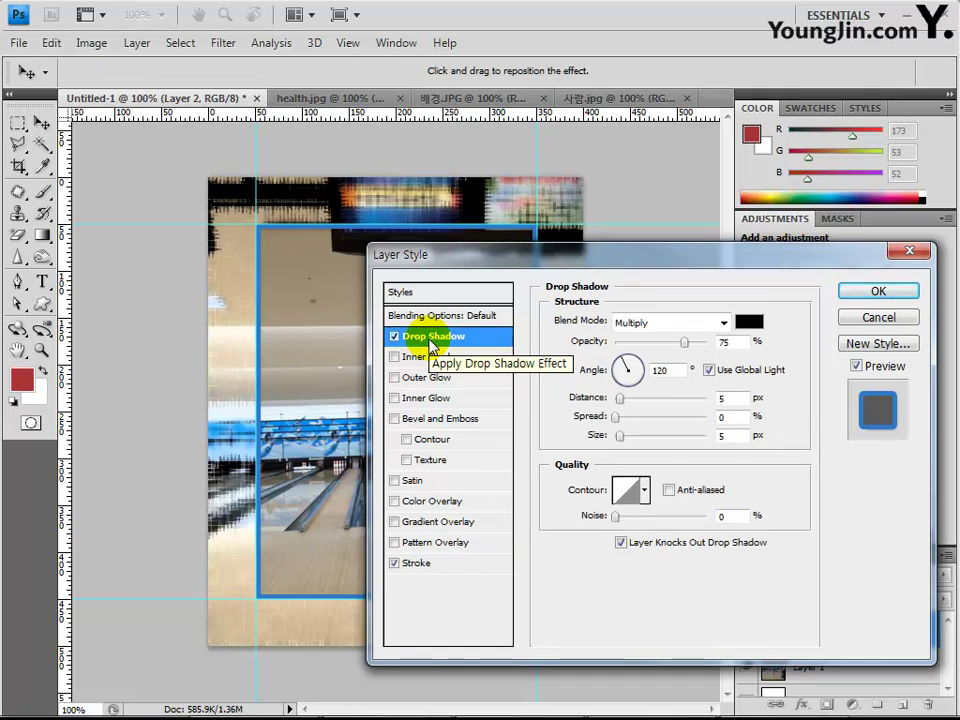
pyautogui.click(870, 292)
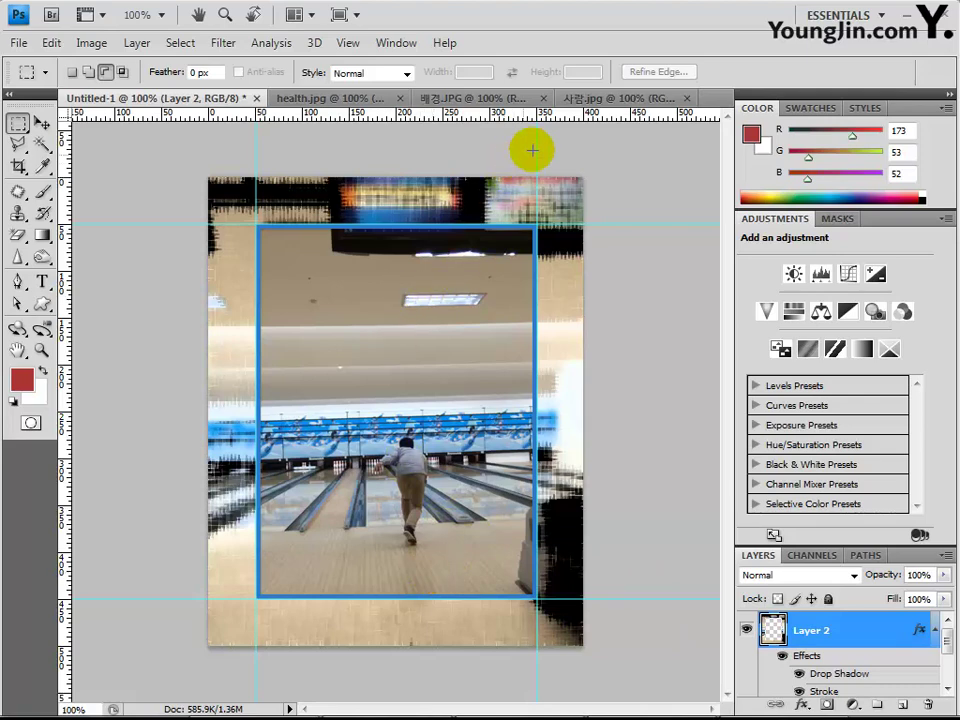
# Step: In 사람.jpg, select the yellow background with a contiguous Magic Wand at tolerance 32 and invert the selection to the figure
pyautogui.click(587, 100)
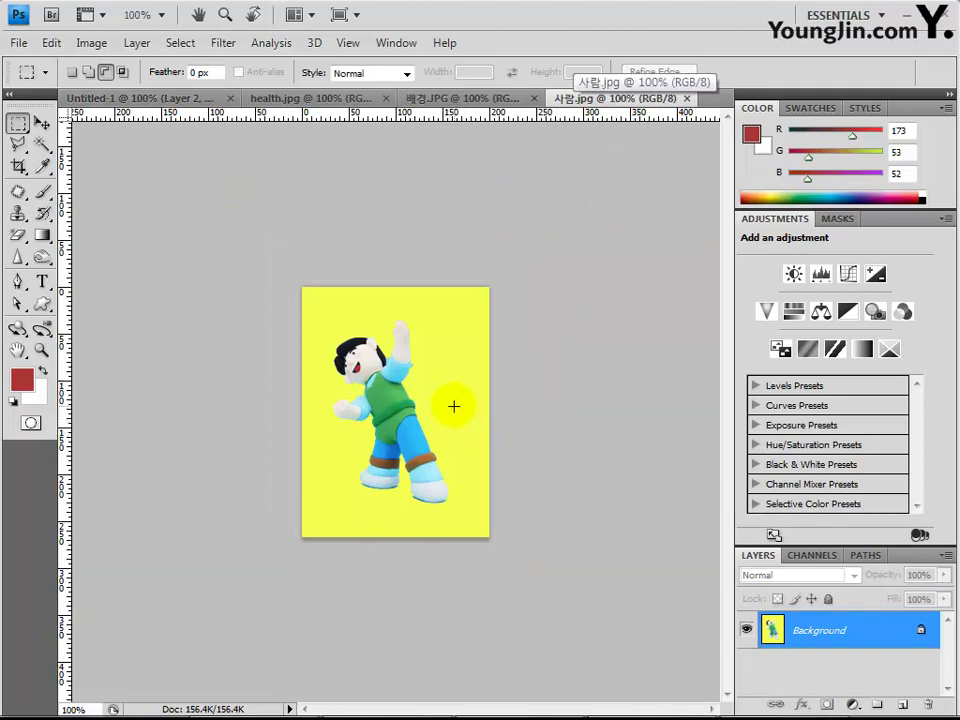
pyautogui.click(40, 145)
pyautogui.moveTo(40, 145)
pyautogui.mouseDown()
pyautogui.moveTo(79, 165)
pyautogui.moveTo(145, 170)
pyautogui.mouseUp()
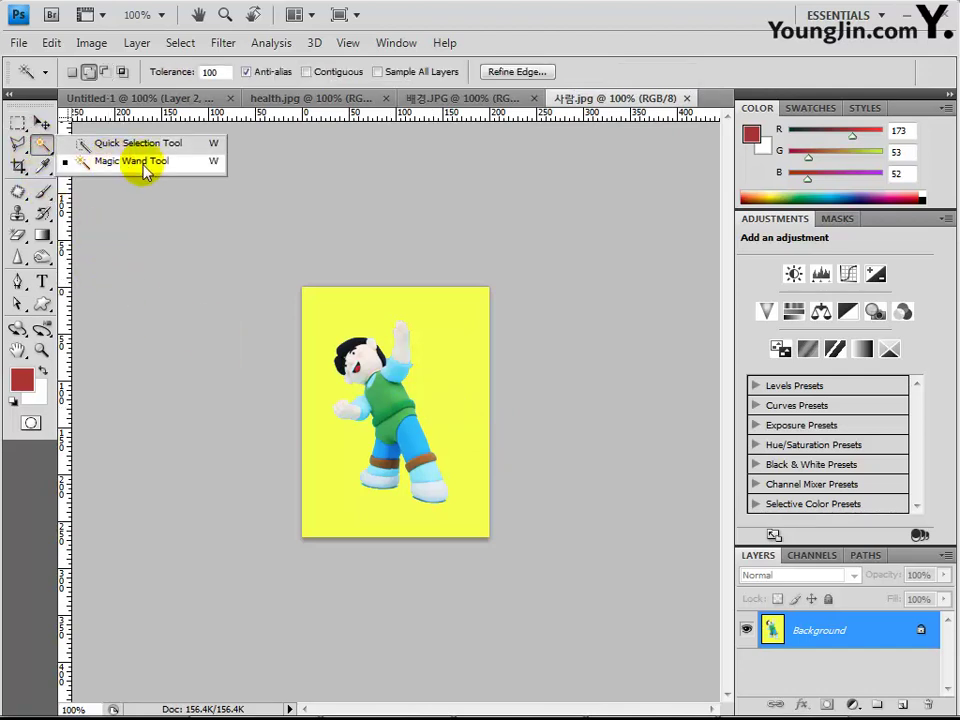
pyautogui.moveTo(145, 170); pyautogui.dragTo(141, 166)
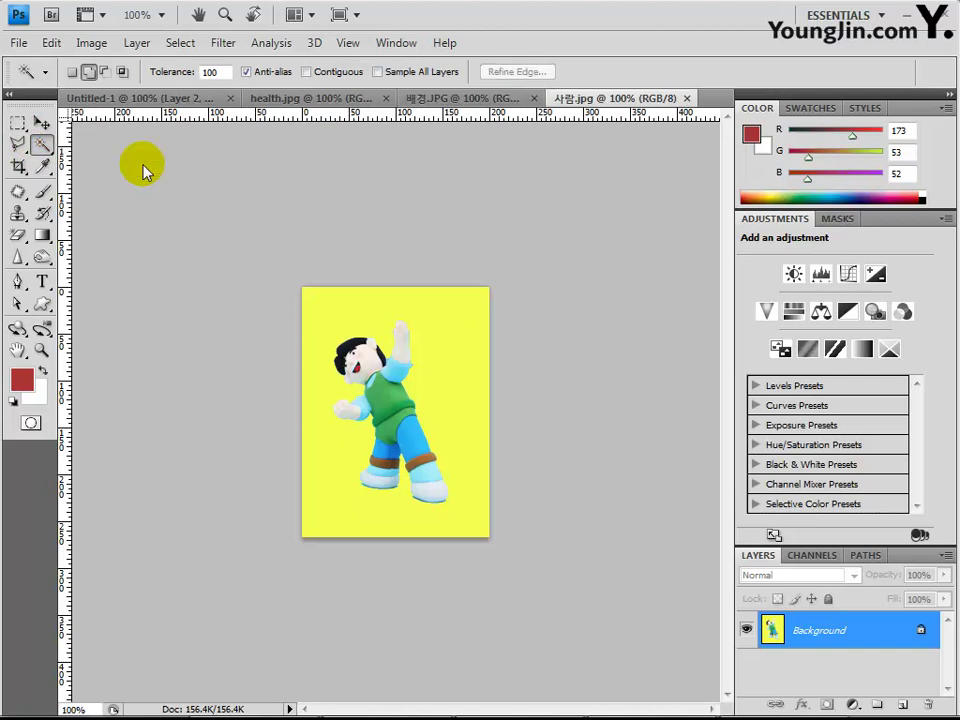
pyautogui.doubleClick(222, 72)
pyautogui.write('32')
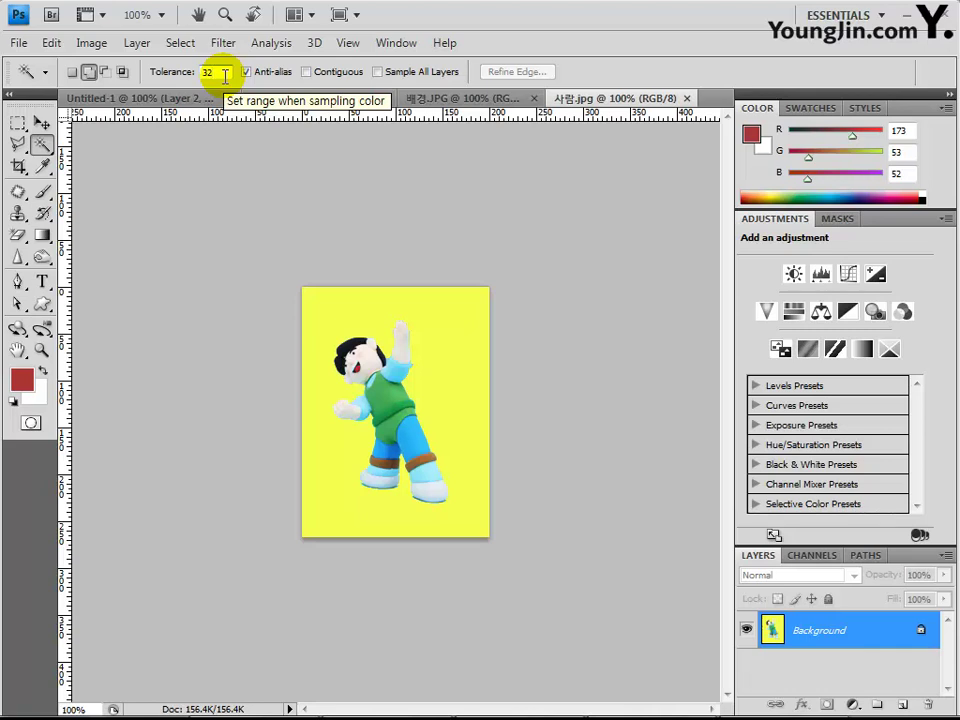
pyautogui.click(333, 72)
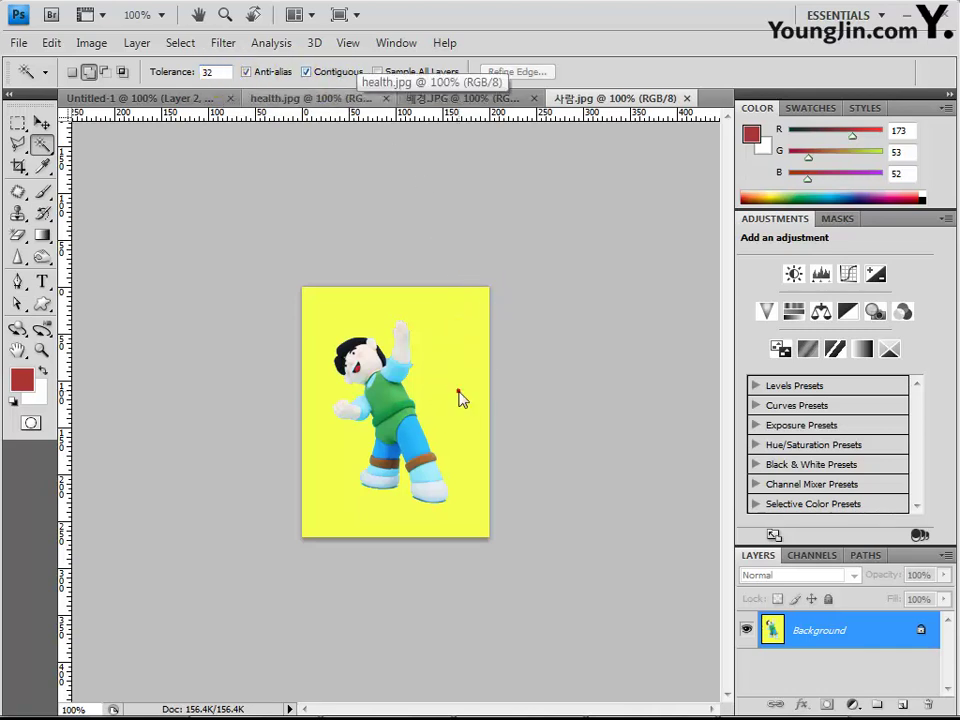
pyautogui.click(458, 397)
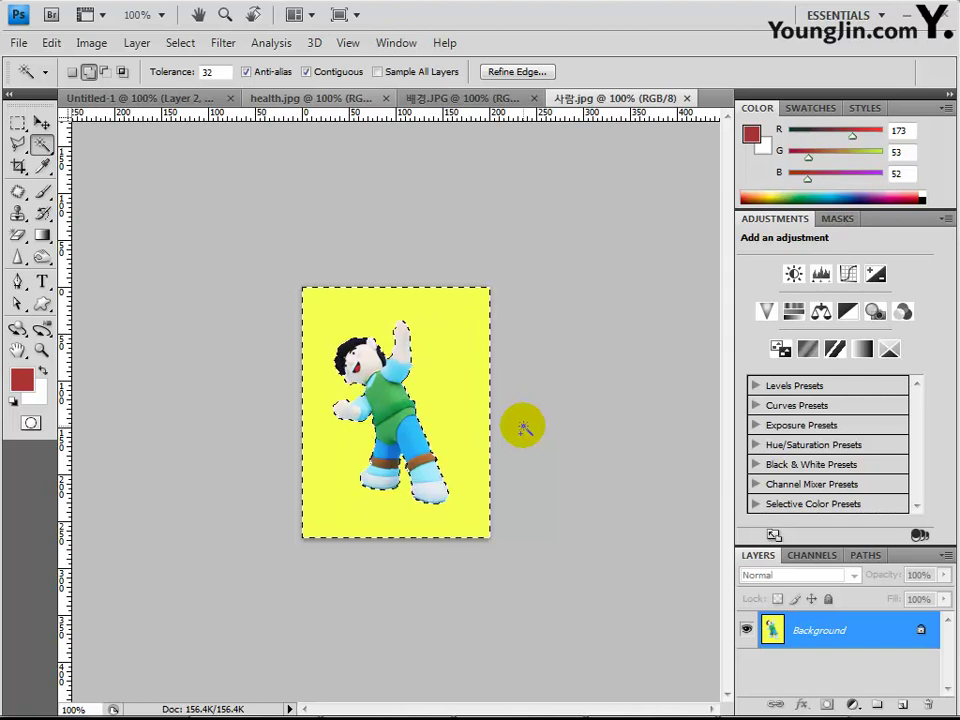
pyautogui.rightClick(456, 365)
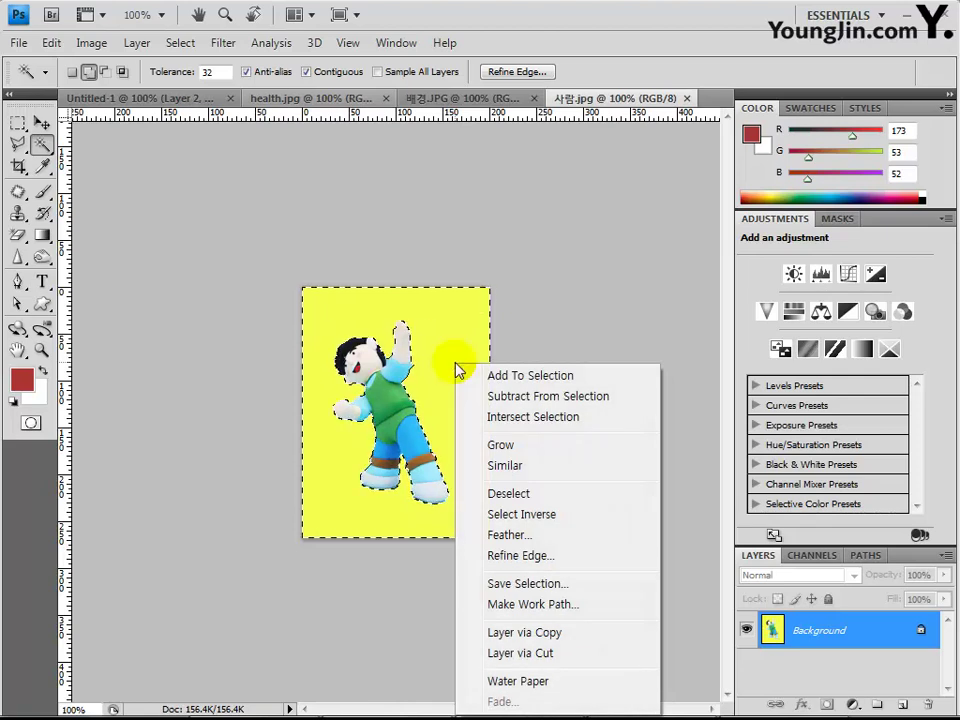
pyautogui.click(511, 518)
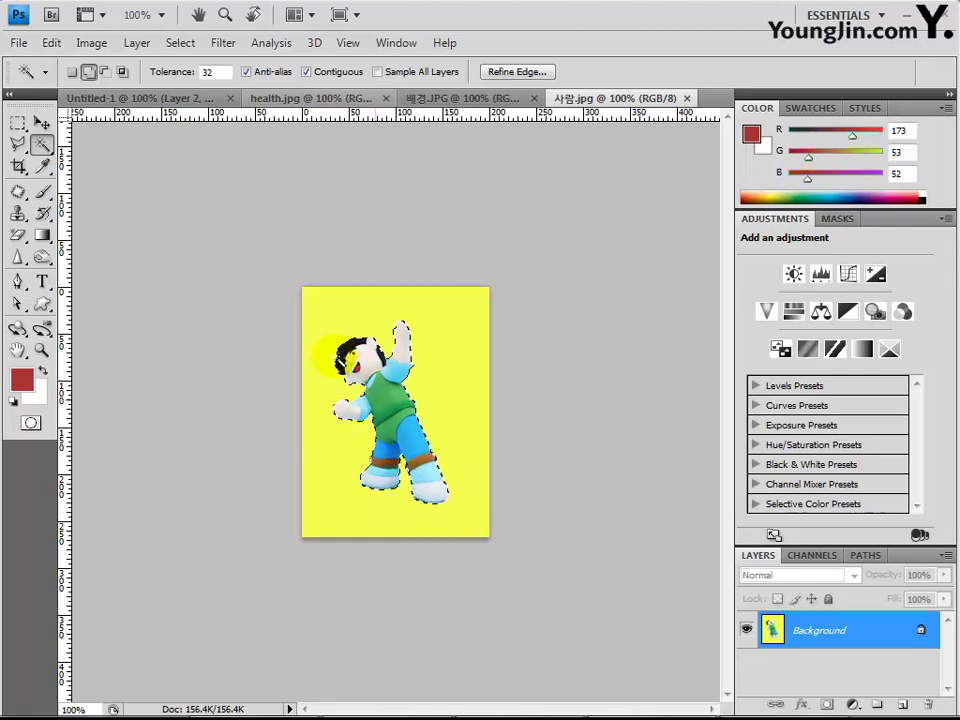
# Step: Copy the selected figure into the Untitled-1 composite and move it over the lower-right corner of the blue frame
pyautogui.click(131, 99)
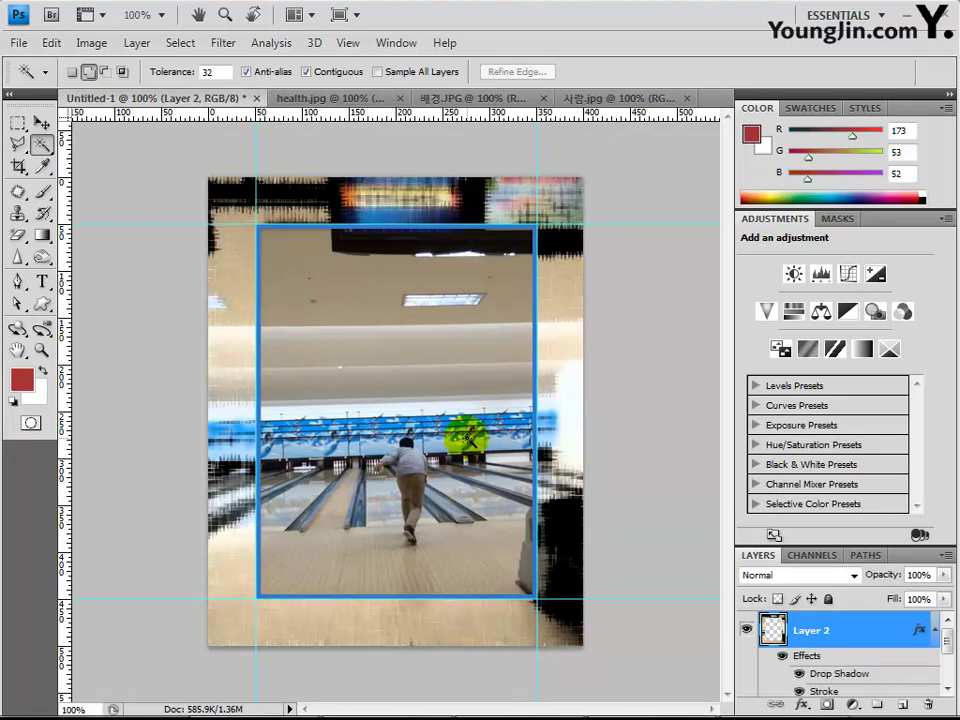
pyautogui.hotkey('ctrl', 'v')
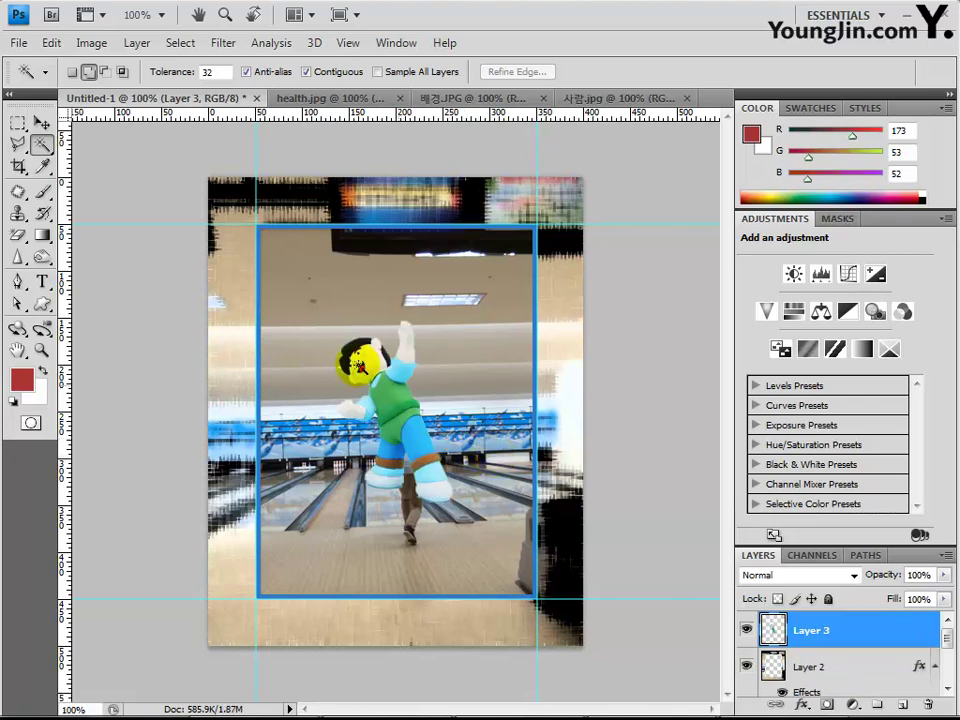
pyautogui.click(28, 122)
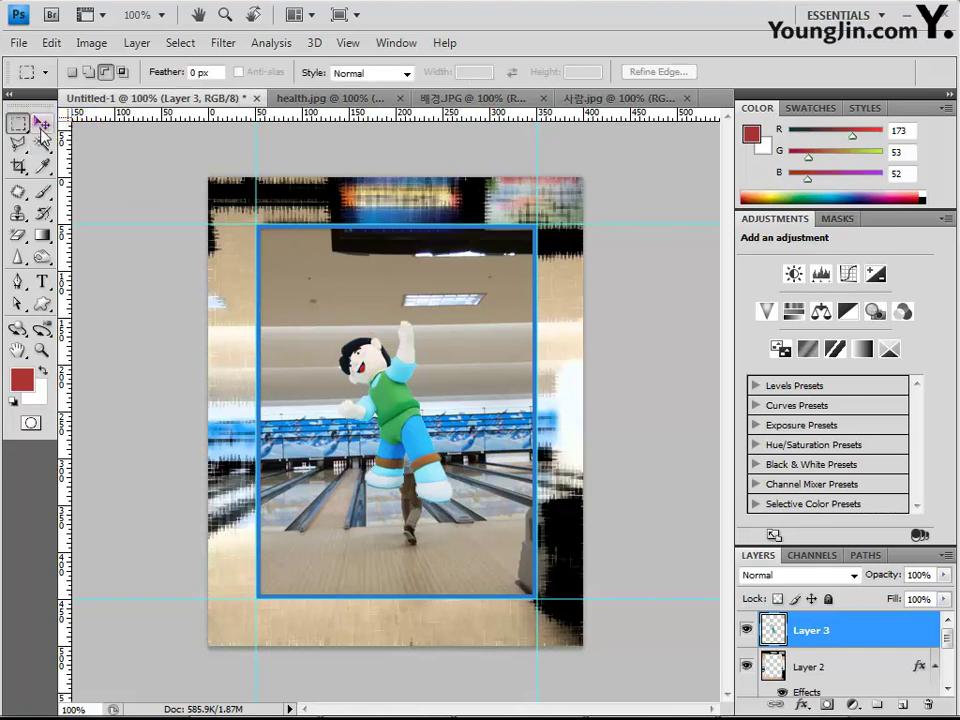
pyautogui.click(40, 123)
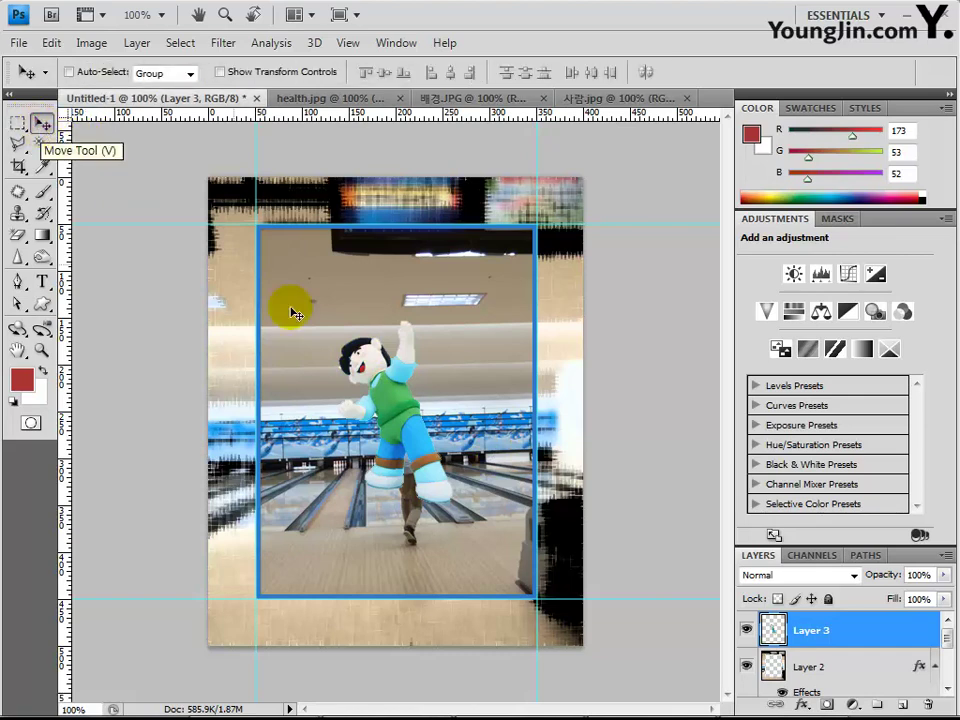
pyautogui.moveTo(419, 459); pyautogui.dragTo(497, 538)
pyautogui.hotkey('shift', 'Right')
pyautogui.hotkey('shift', 'Down')
pyautogui.hotkey('shift', 'Right')
pyautogui.hotkey('shift', 'Down')
pyautogui.hotkey('shift', 'Right')
pyautogui.hotkey('shift', 'Down')
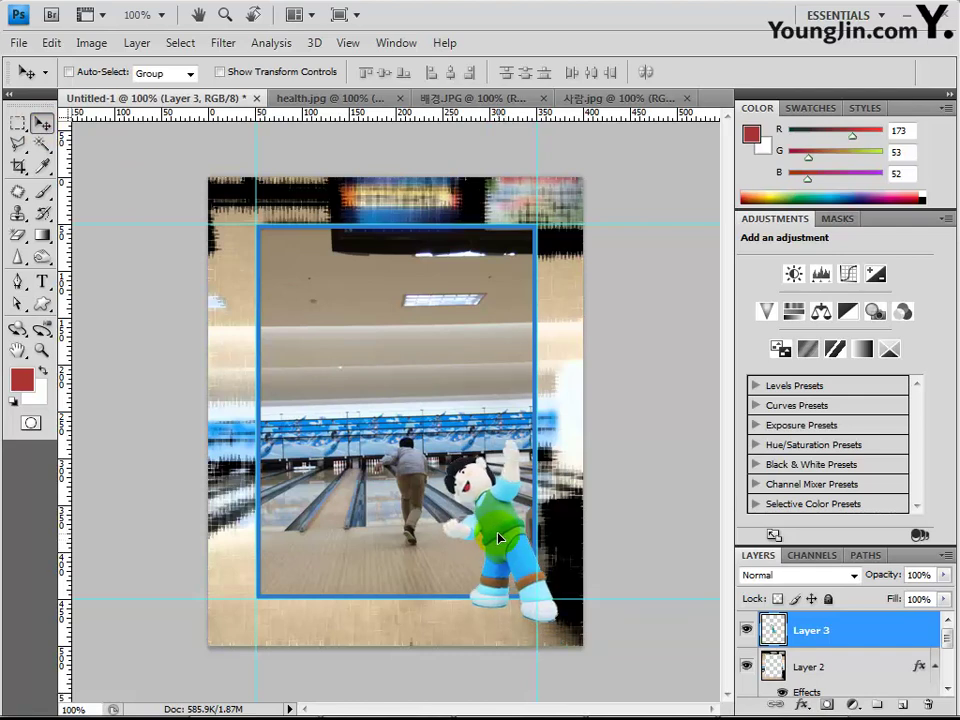
pyautogui.click(621, 563)
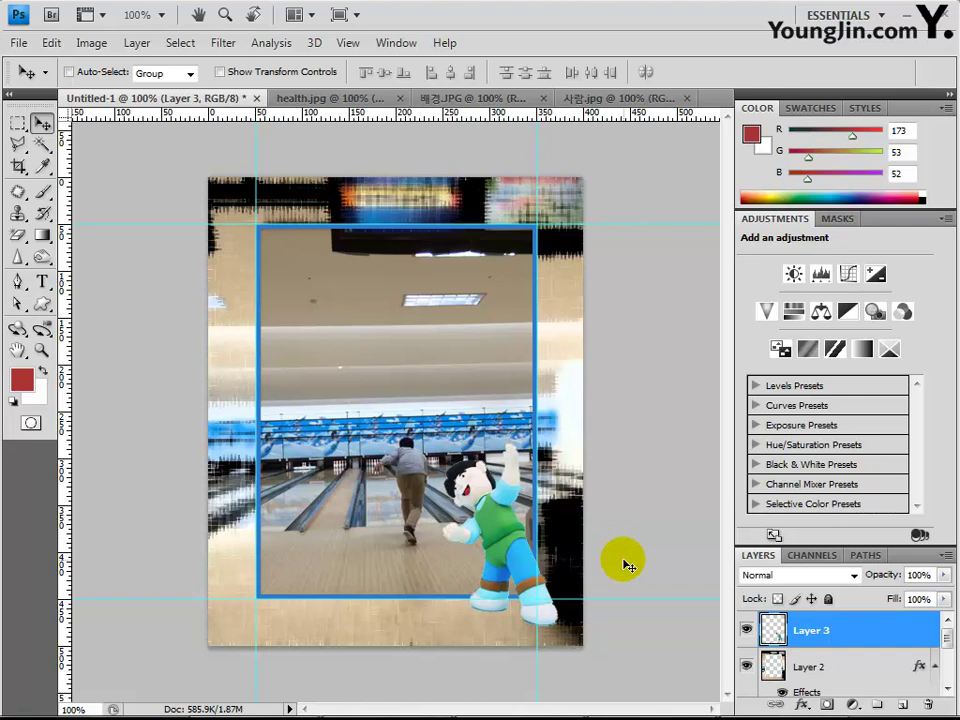
# Step: Nudge the figure on Layer 3 slightly further right and down over the frame's corner
pyautogui.press('Right')
pyautogui.press('Right')
pyautogui.press('Right')
pyautogui.press('Right')
pyautogui.press('Down')
pyautogui.press('Down')
pyautogui.press('Down')
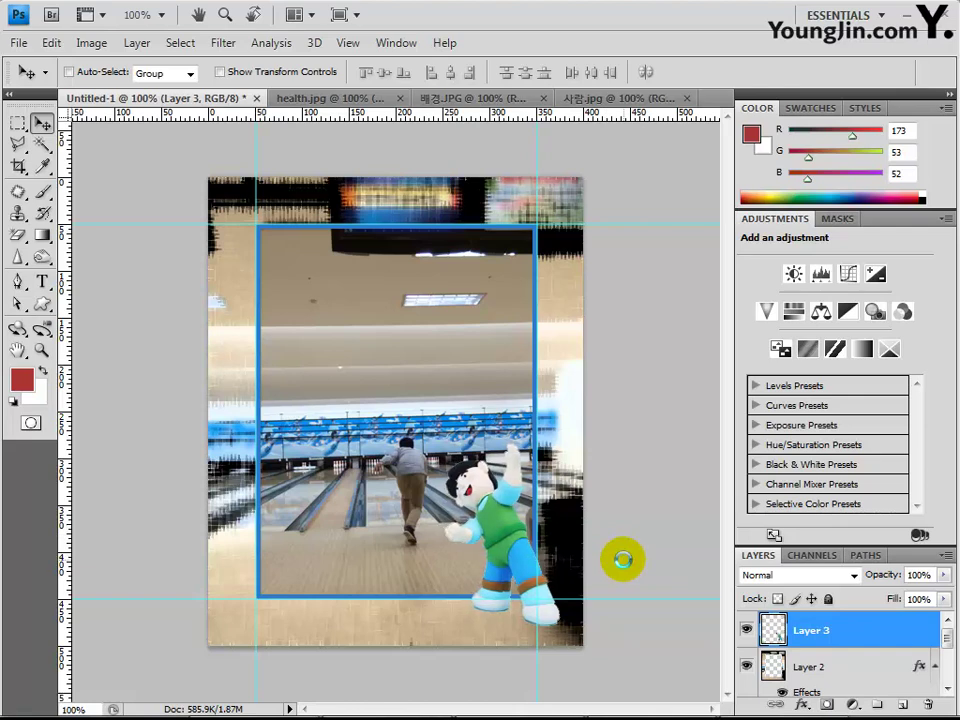
pyautogui.press('Right')
pyautogui.press('Right')
pyautogui.press('Down')
pyautogui.press('Down')
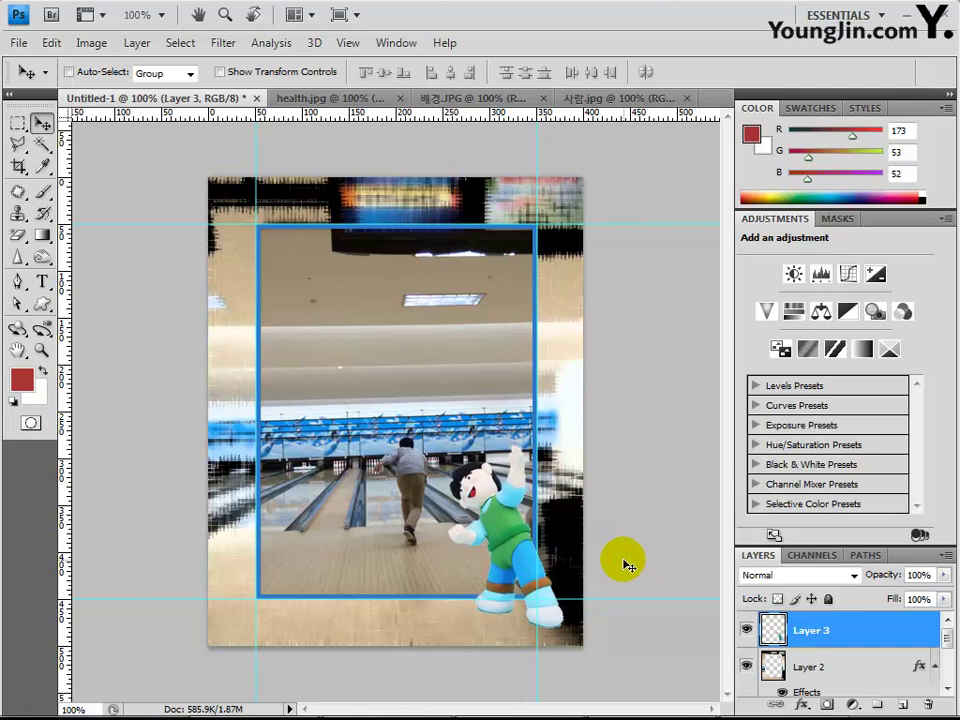
# Step: Add an Outer Glow layer style to Layer 3 with its default settings
pyautogui.click(800, 707)
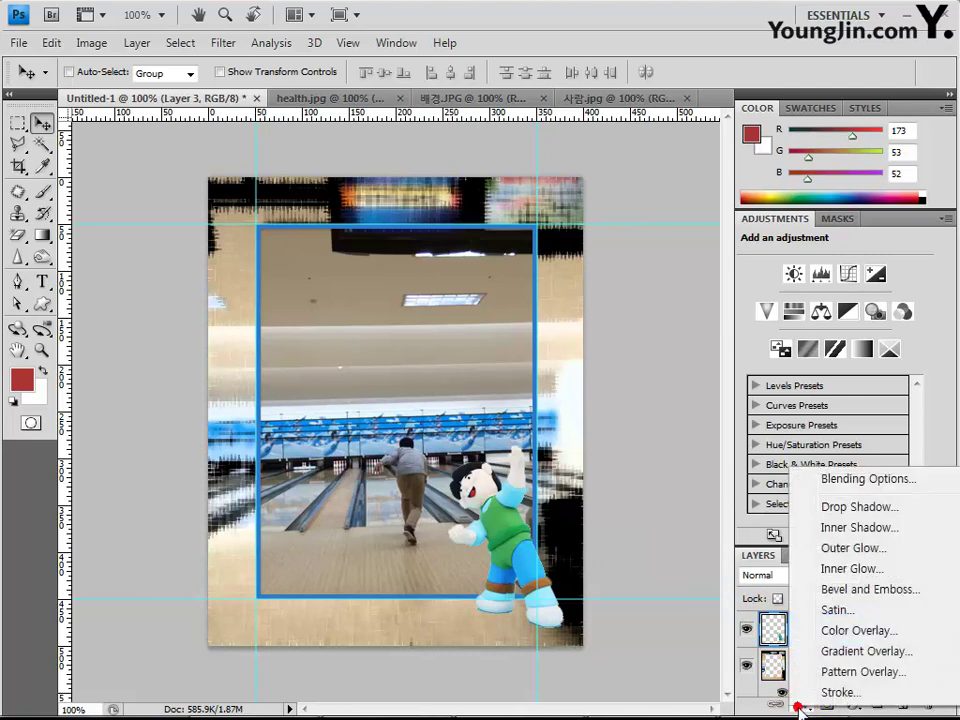
pyautogui.click(842, 550)
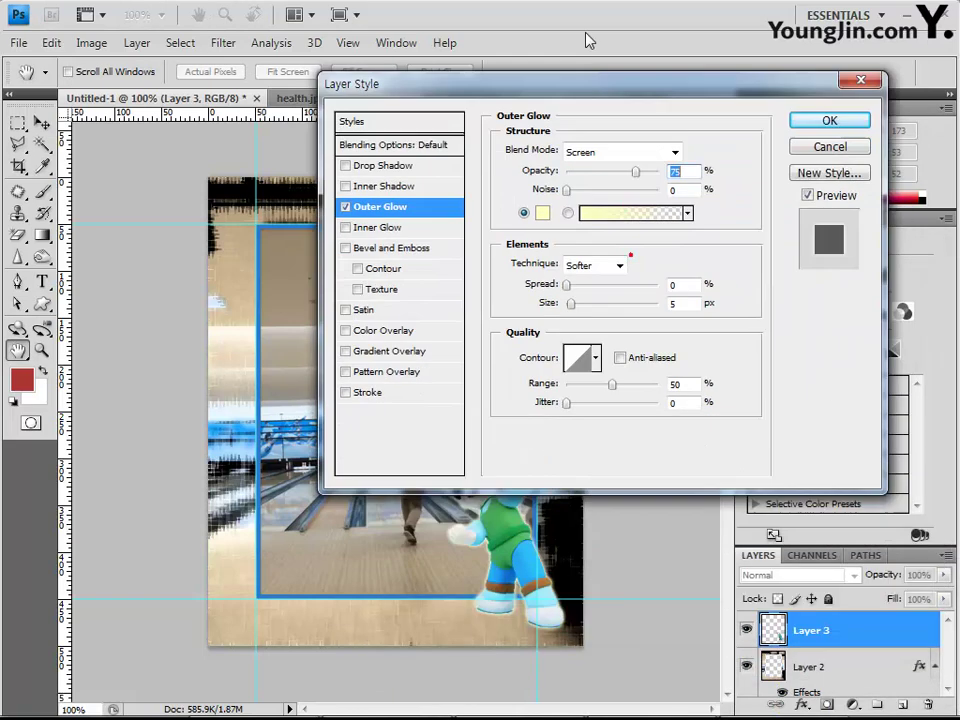
pyautogui.moveTo(589, 83); pyautogui.dragTo(589, 5)
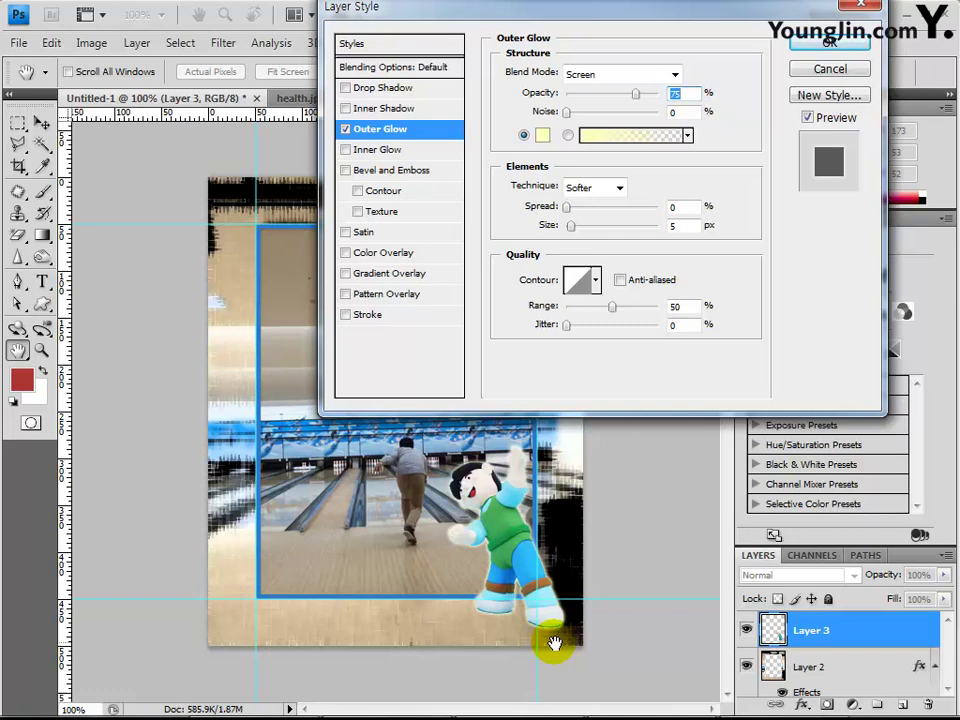
pyautogui.press('Return')
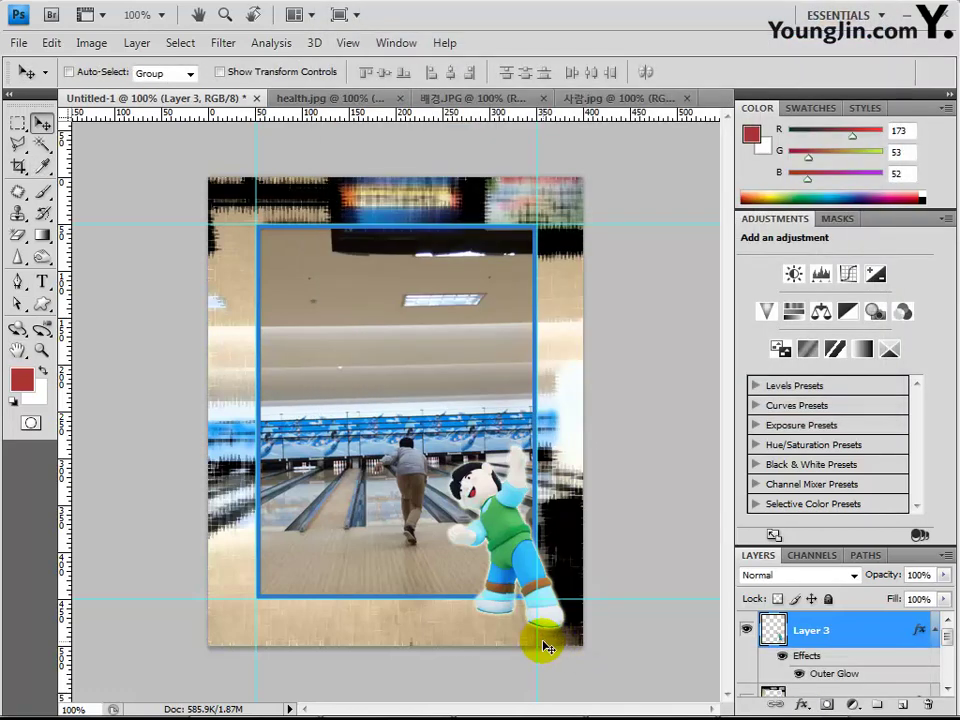
# Step: In health.jpg, select the white background with the Magic Wand and invert the selection to the HEALTH lettering
pyautogui.click(322, 100)
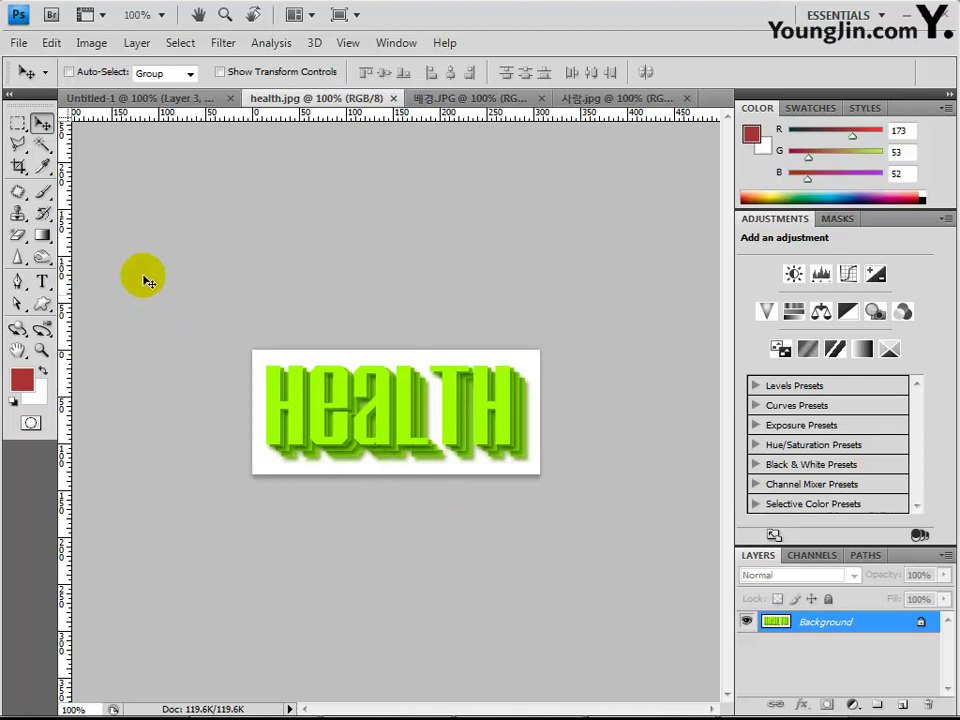
pyautogui.moveTo(42, 148); pyautogui.dragTo(124, 162)
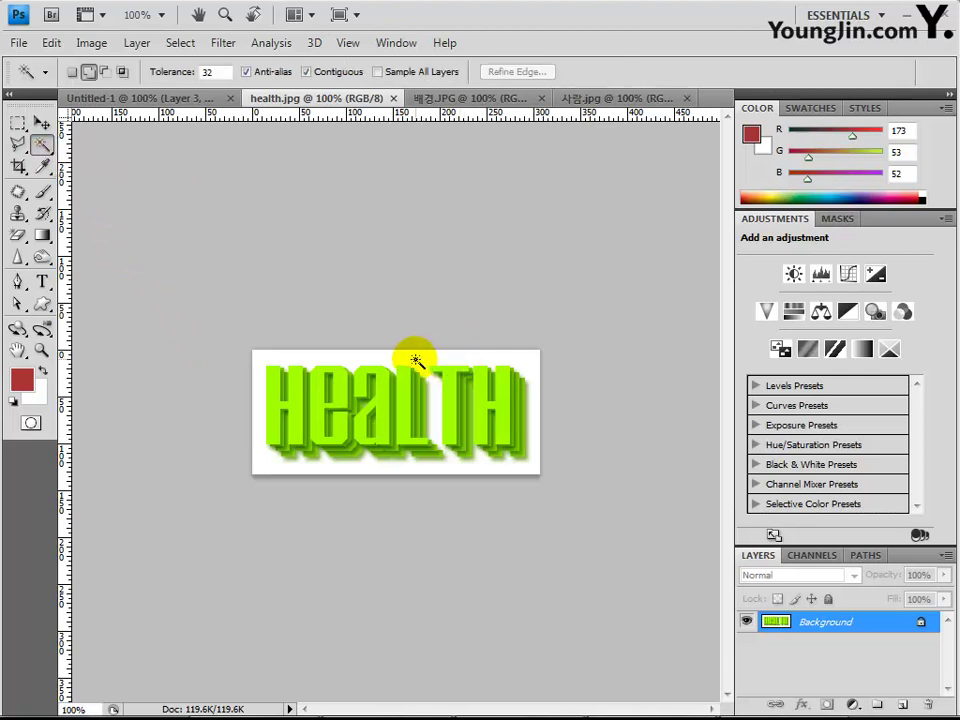
pyautogui.click(416, 360)
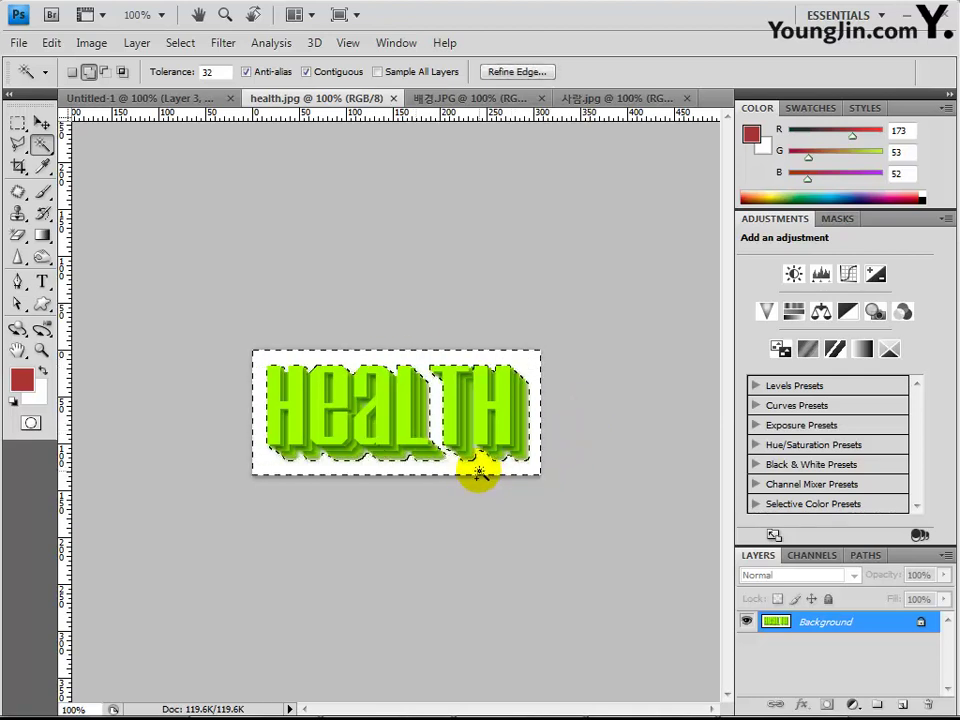
pyautogui.rightClick(386, 403)
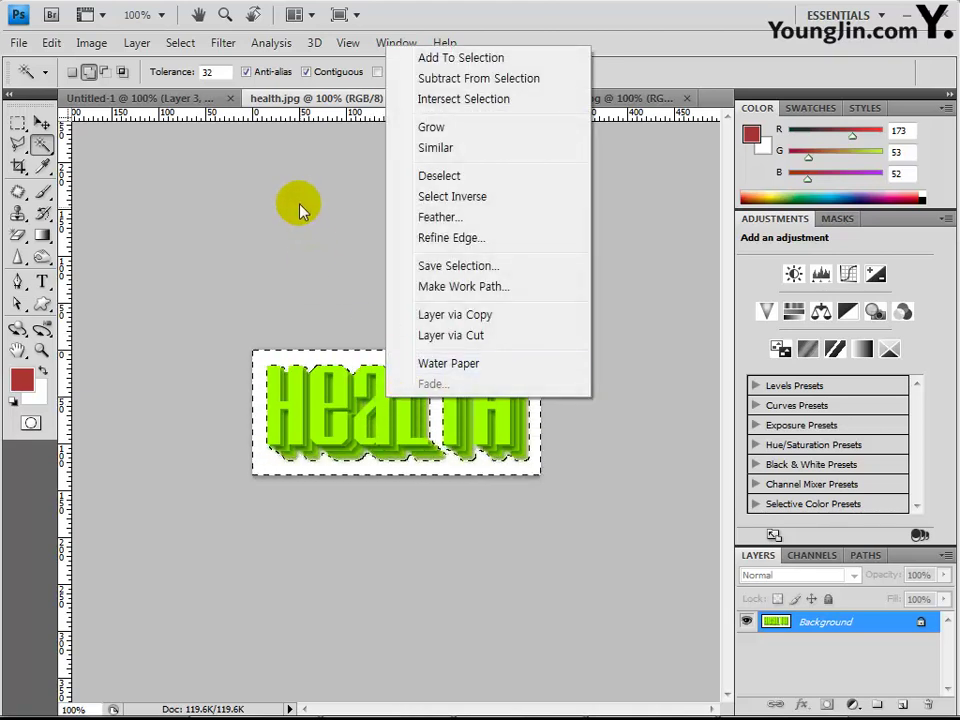
pyautogui.click(458, 196)
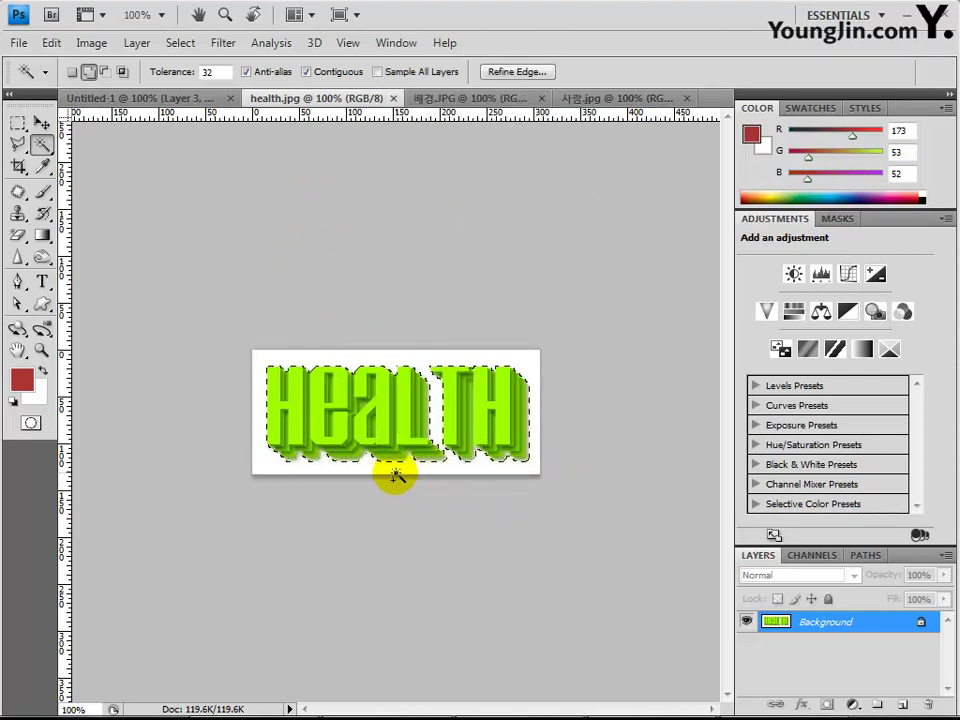
# Step: Copy the selected HEALTH lettering into the Untitled-1 composite and place it over the frame's upper-left corner, rotated about -17.1°
pyautogui.click(145, 99)
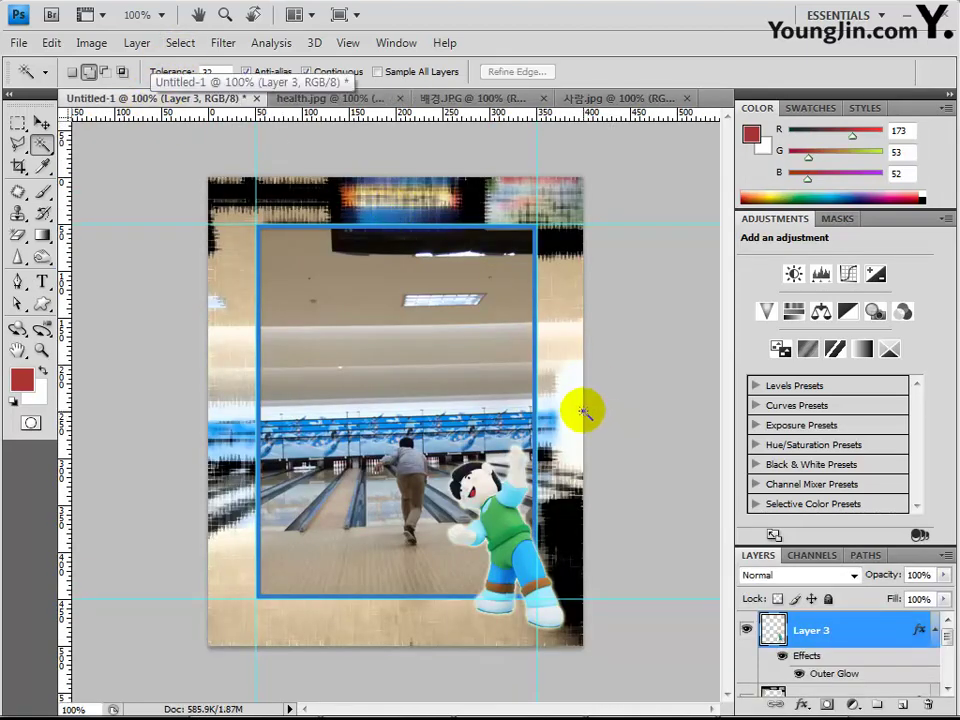
pyautogui.moveTo(588, 415); pyautogui.dragTo(508, 384)
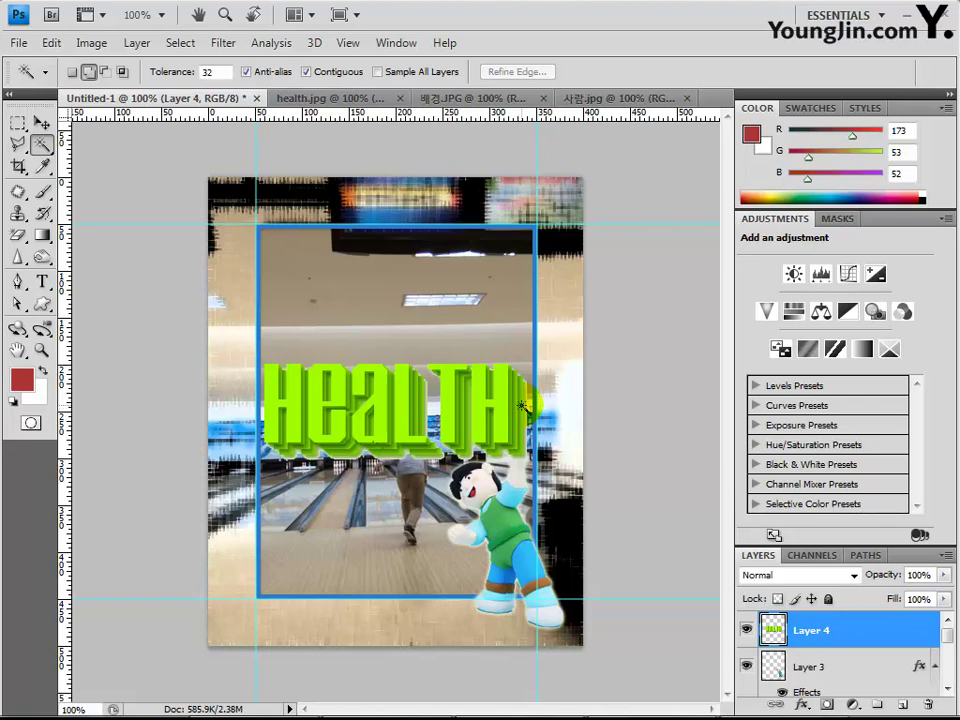
pyautogui.hotkey('ctrl', 't')
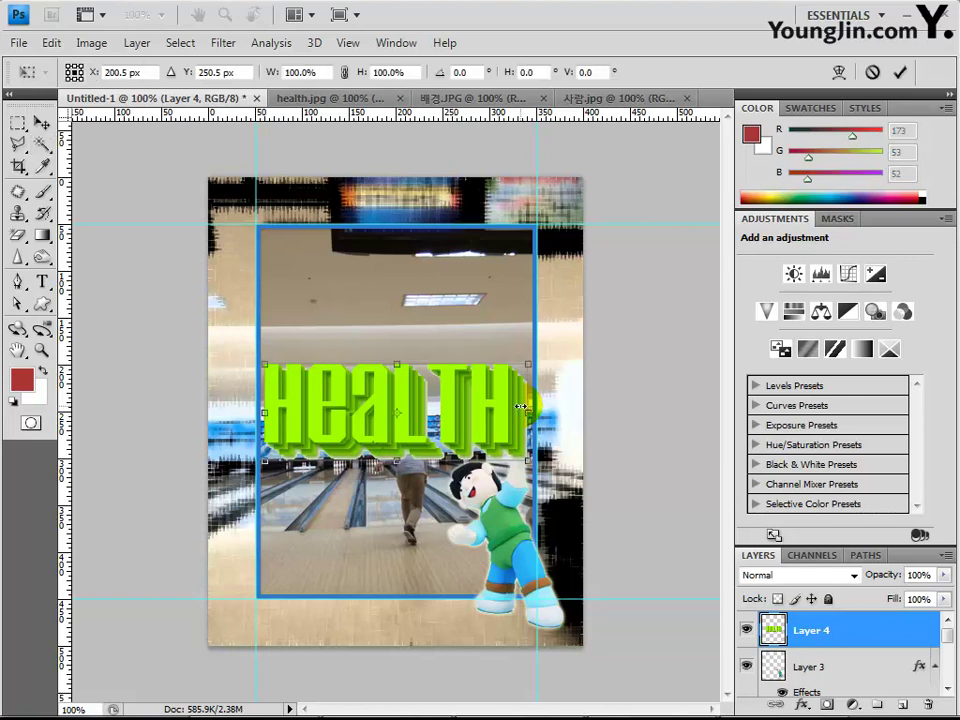
pyautogui.moveTo(430, 400); pyautogui.dragTo(424, 290)
pyautogui.moveTo(555, 335); pyautogui.dragTo(560, 275)
pyautogui.moveTo(438, 291); pyautogui.dragTo(413, 267)
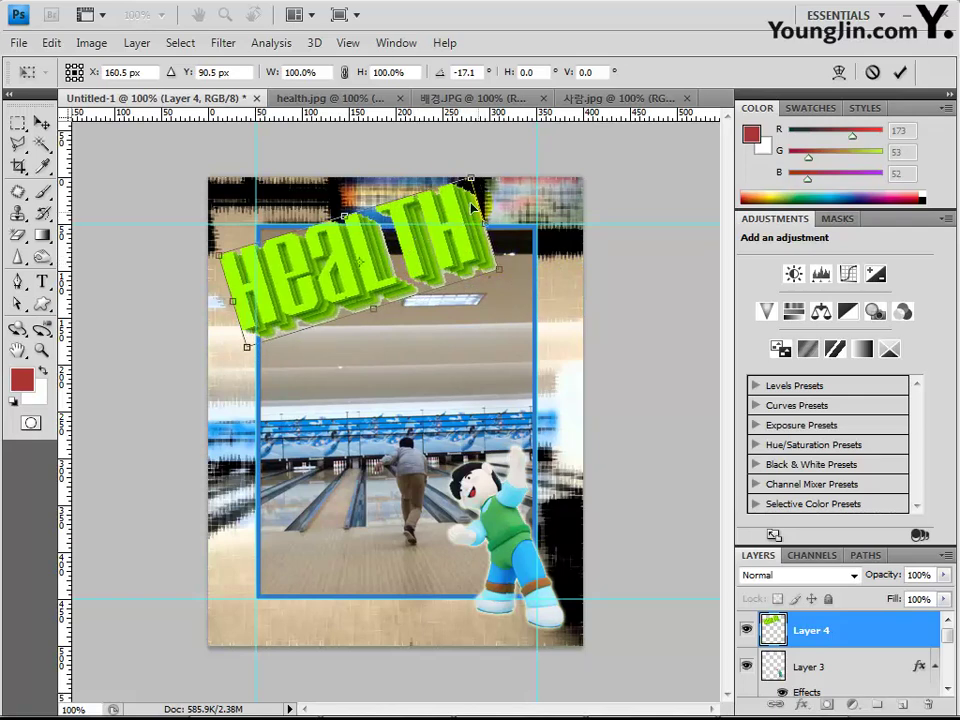
# Step: Scale the HEALTH lettering proportionally to about 86.4% and nudge it 7 px down
pyautogui.moveTo(473, 180); pyautogui.dragTo(443, 206)
pyautogui.moveTo(406, 270)
pyautogui.mouseDown()
pyautogui.moveTo(392, 247)
pyautogui.moveTo(400, 246)
pyautogui.mouseUp()
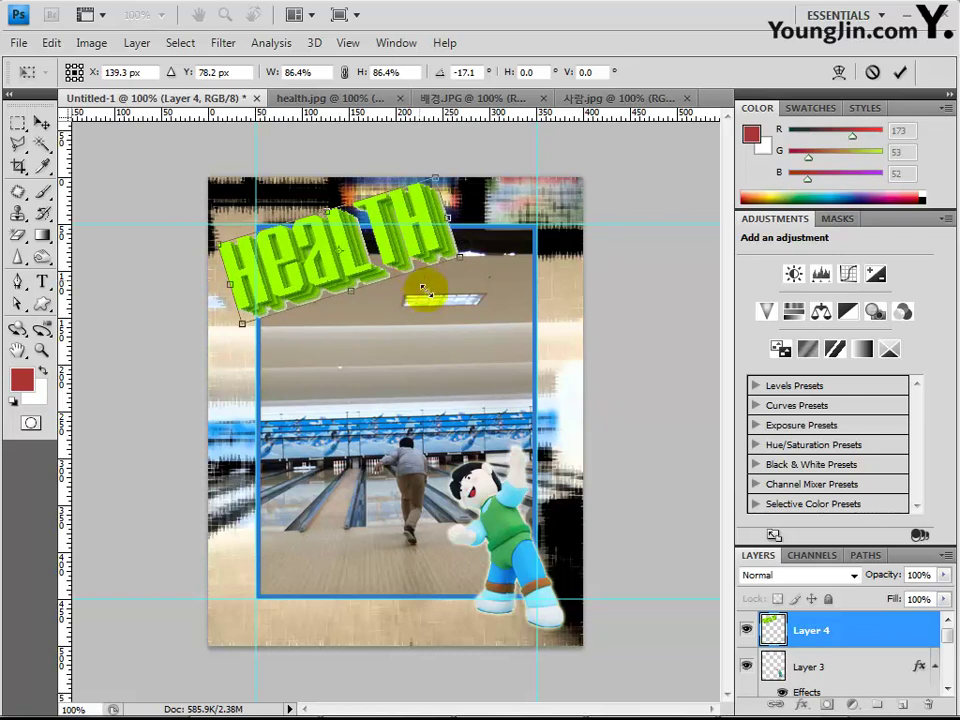
pyautogui.press('Down')
pyautogui.press('Down')
pyautogui.press('Down')
pyautogui.press('Down')
pyautogui.press('Down')
pyautogui.press('Down')
pyautogui.press('Down')
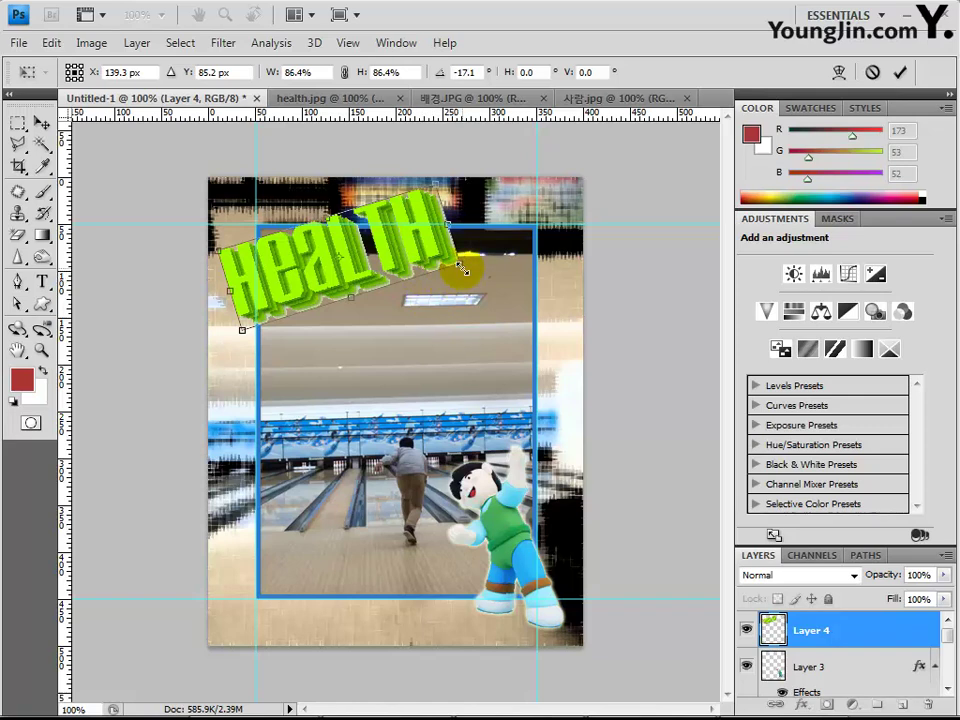
# Step: Shrink the HEALTH lettering proportionally to about 73.7% over the frame's upper-left corner and apply the transformation
pyautogui.moveTo(461, 267)
pyautogui.mouseDown()
pyautogui.moveTo(439, 268)
pyautogui.moveTo(416, 245)
pyautogui.mouseUp()
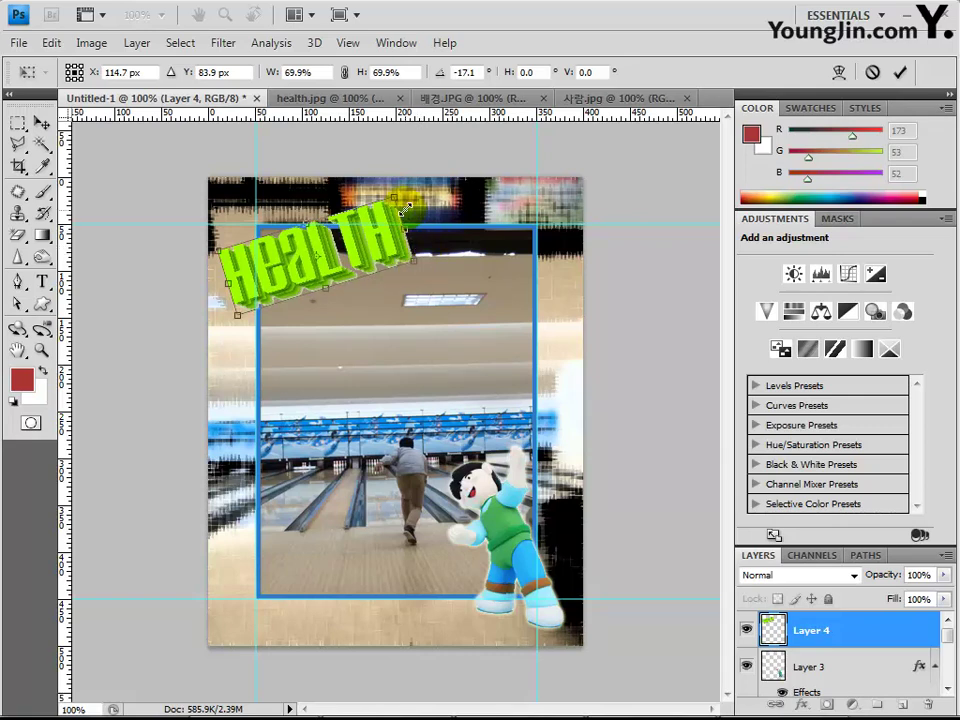
pyautogui.moveTo(395, 196); pyautogui.dragTo(409, 184)
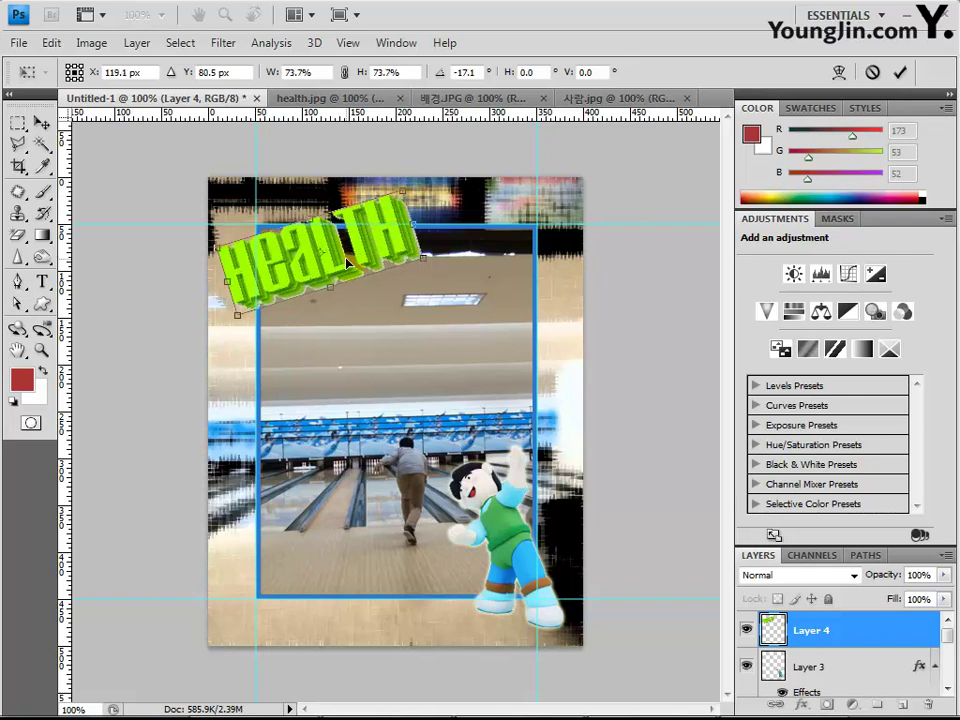
pyautogui.press('Return')
pyautogui.press('w')
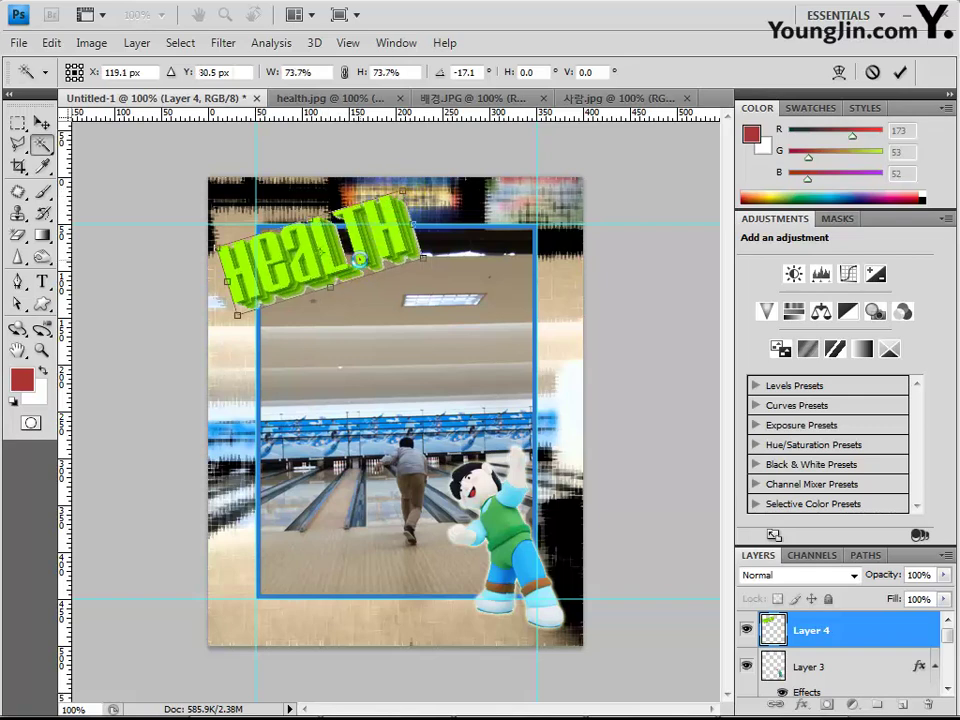
pyautogui.click(497, 382)
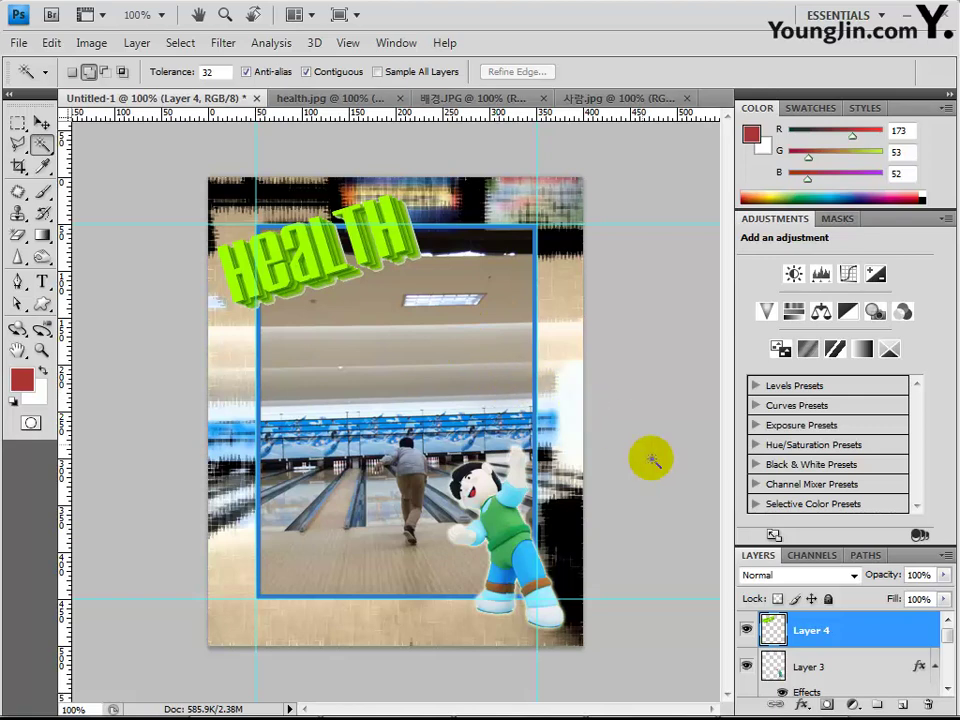
# Step: Add a Stroke layer style to the HEALTH lettering on Layer 4 with a size of 5 px
pyautogui.click(803, 706)
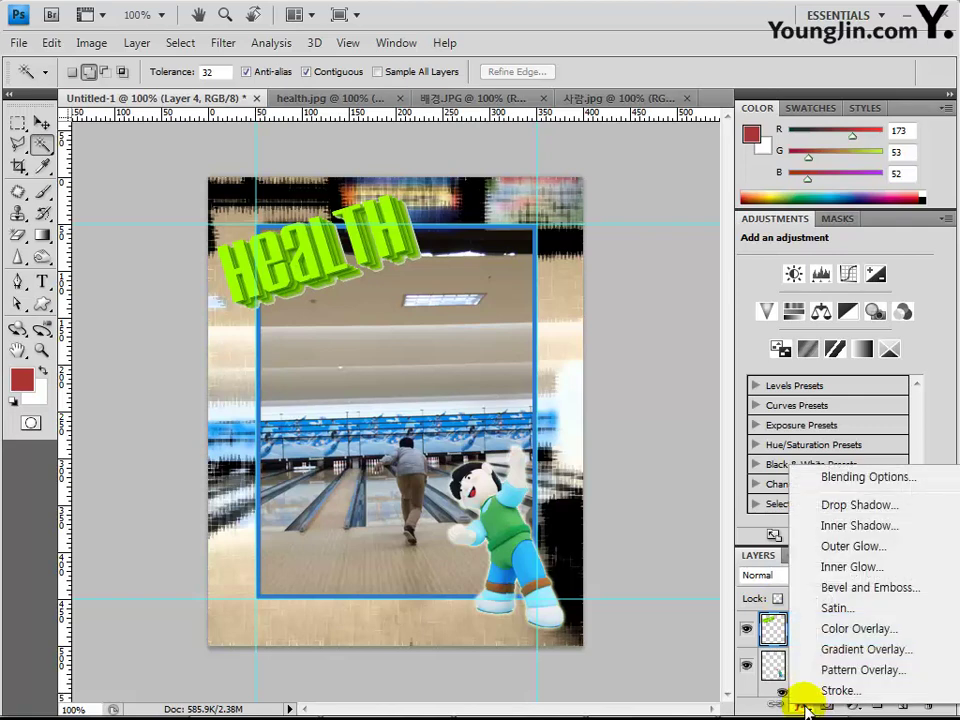
pyautogui.click(810, 692)
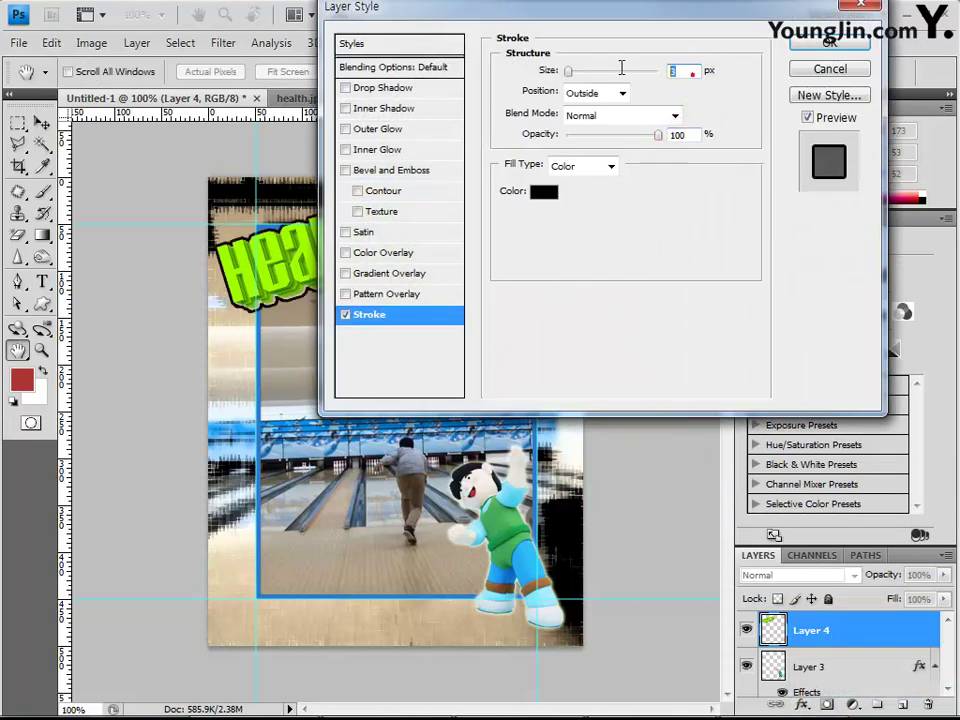
pyautogui.doubleClick(690, 73)
pyautogui.write('5')
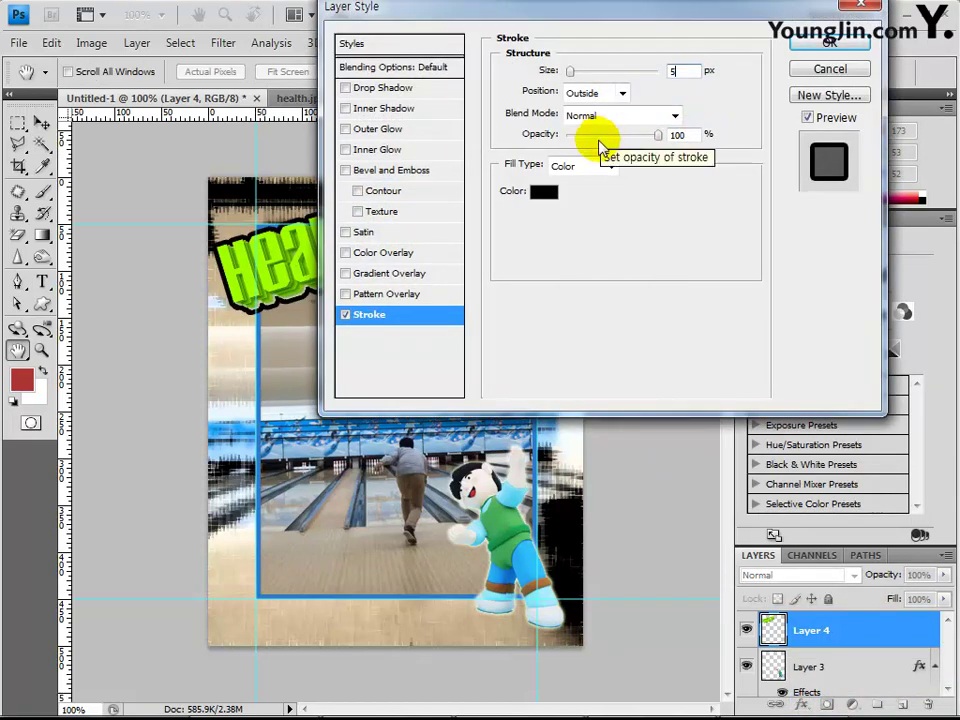
# Step: Set the HEALTH lettering's stroke color to #2ebdf8 and apply the layer style
pyautogui.click(543, 191)
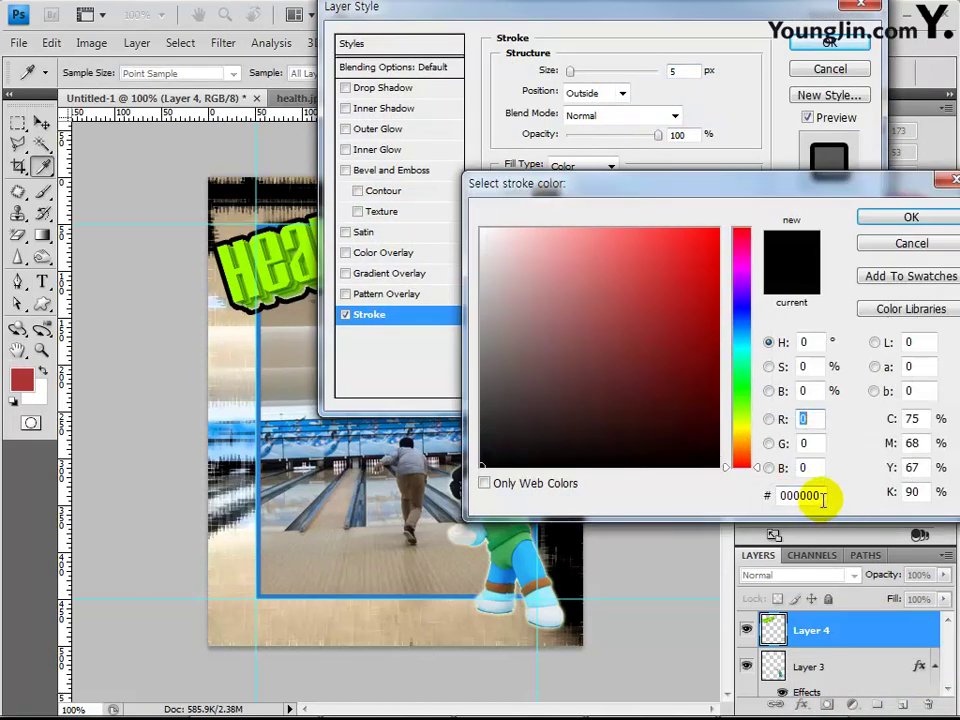
pyautogui.click(818, 496)
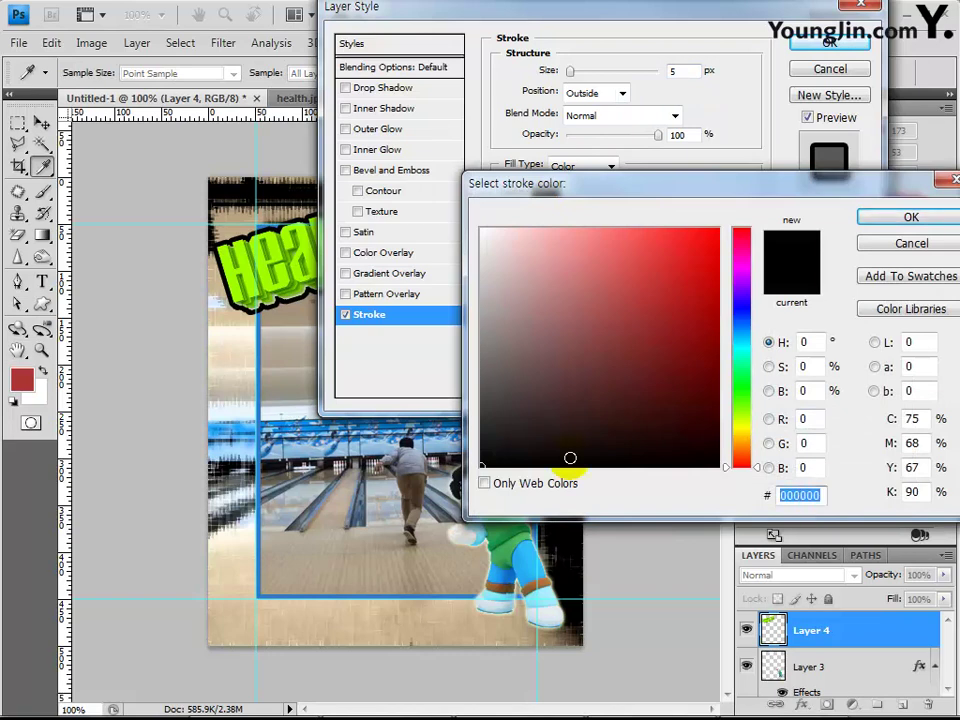
pyautogui.write('2')
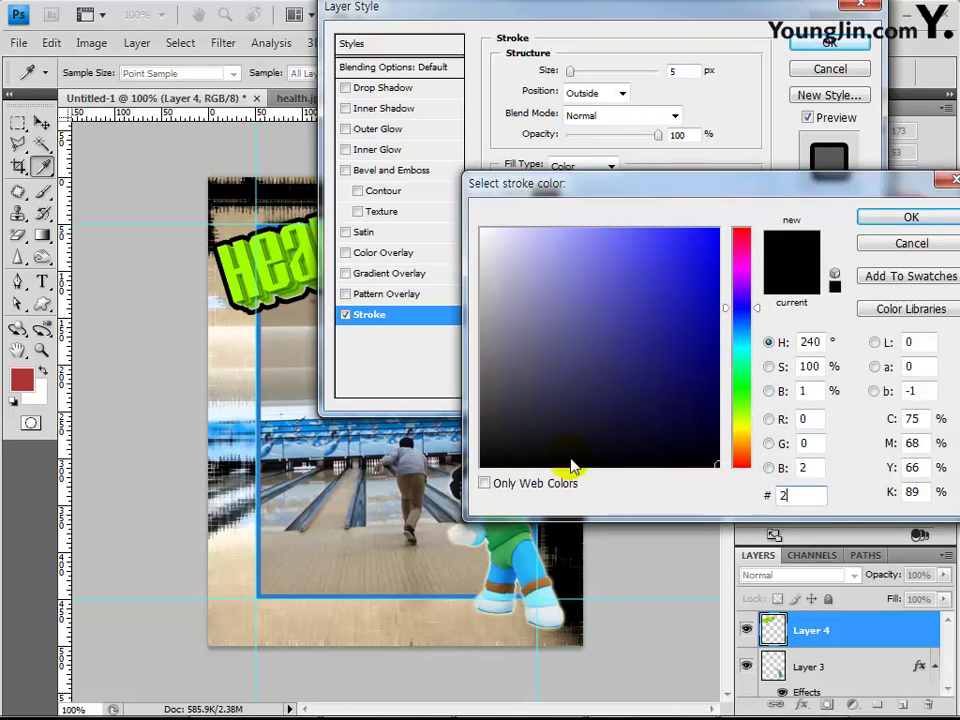
pyautogui.write('e')
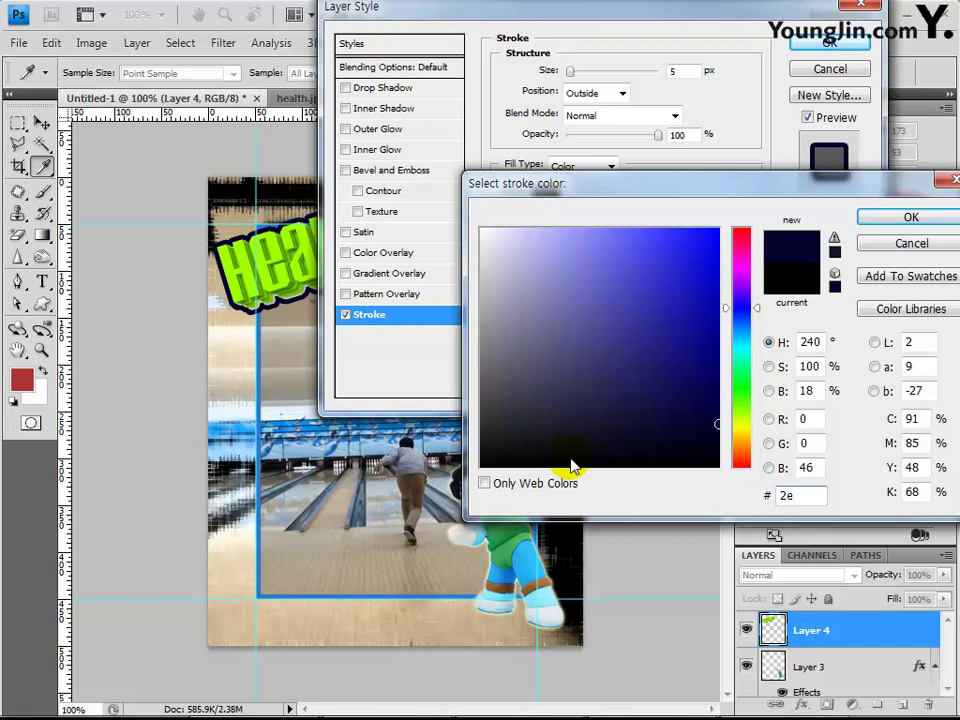
pyautogui.write('bdf')
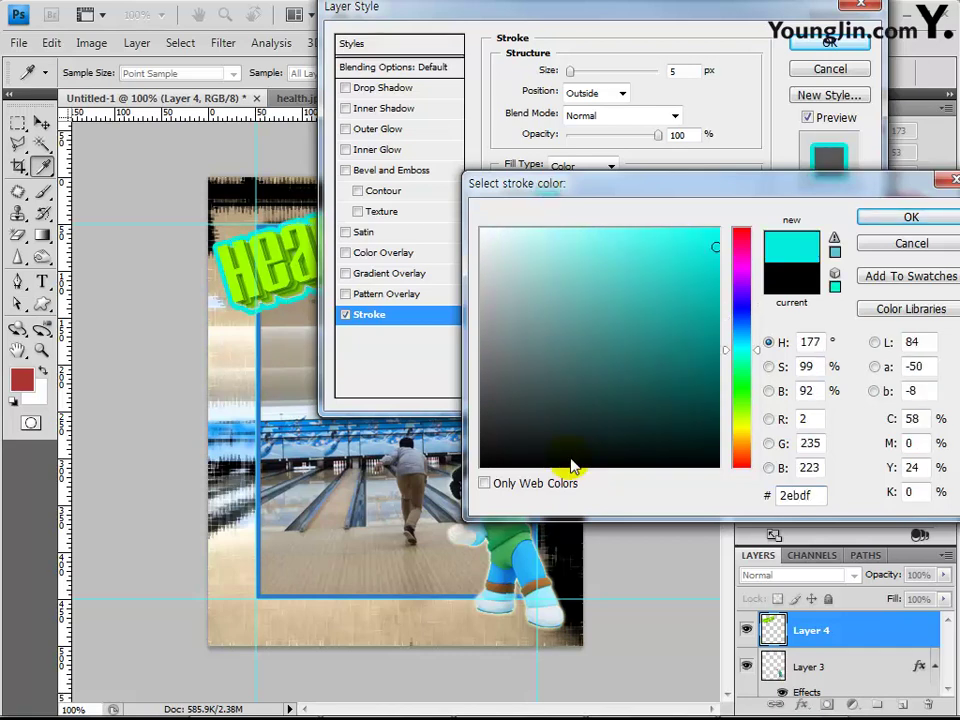
pyautogui.write('8')
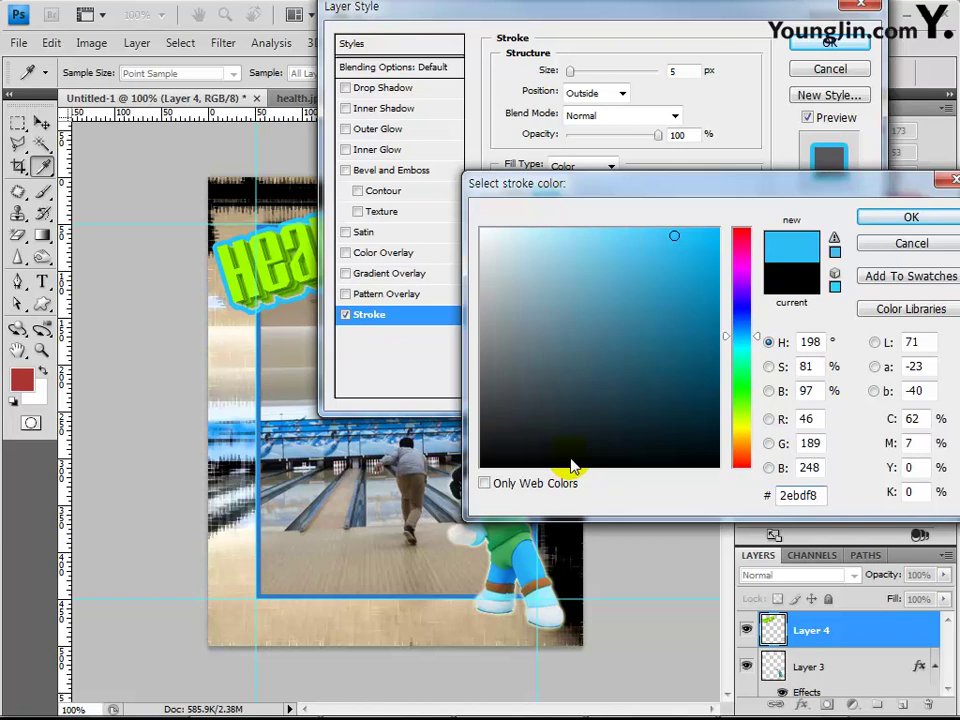
pyautogui.press('Return')
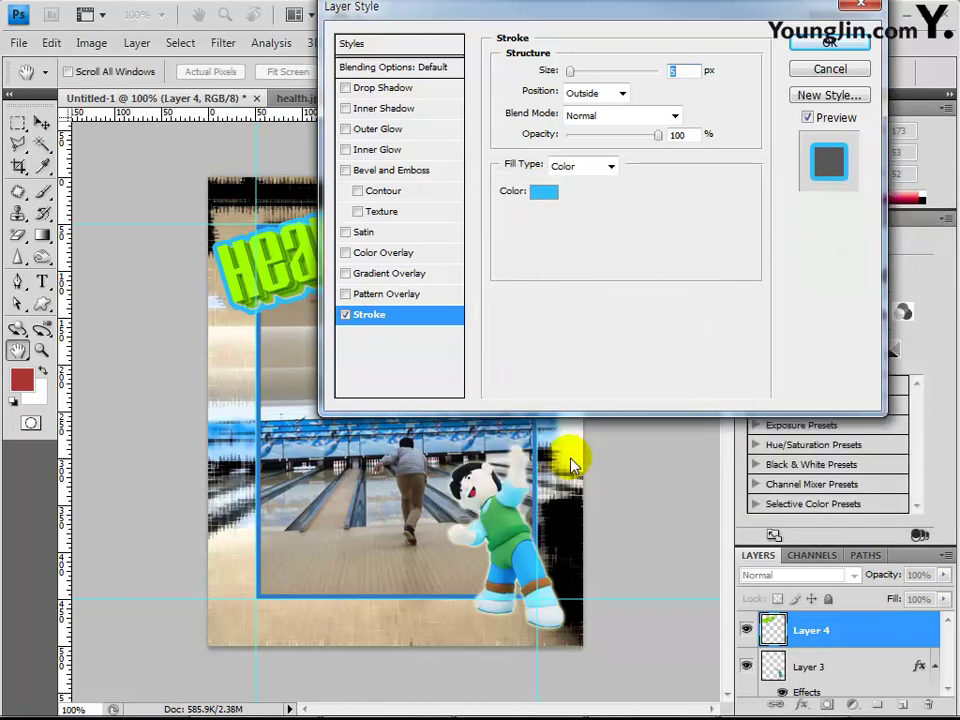
pyautogui.moveTo(506, 6); pyautogui.dragTo(466, 240)
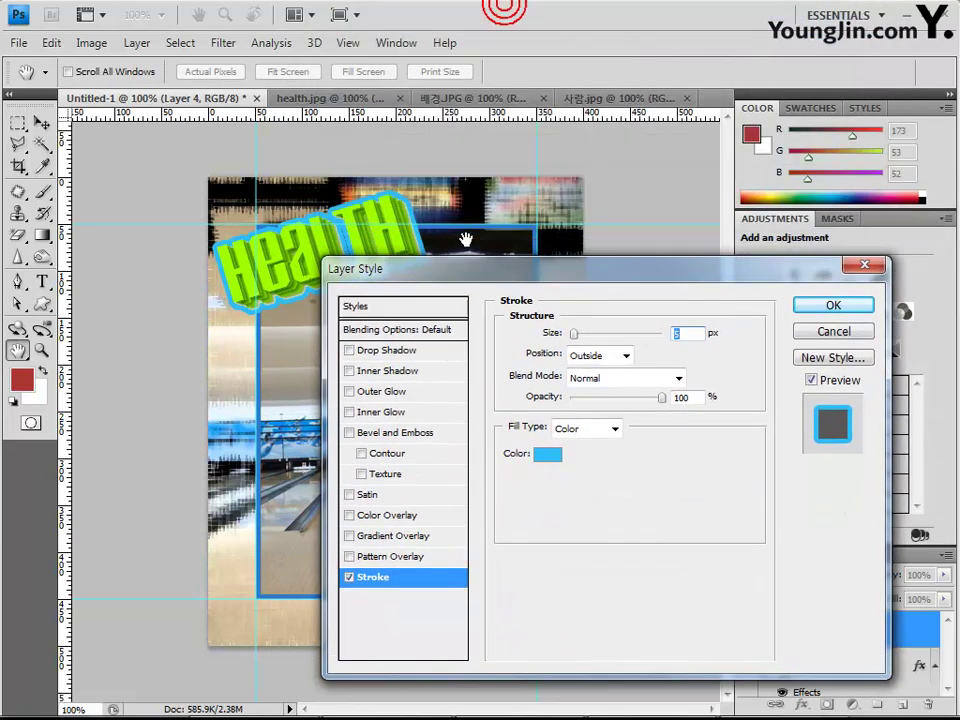
pyautogui.click(251, 318)
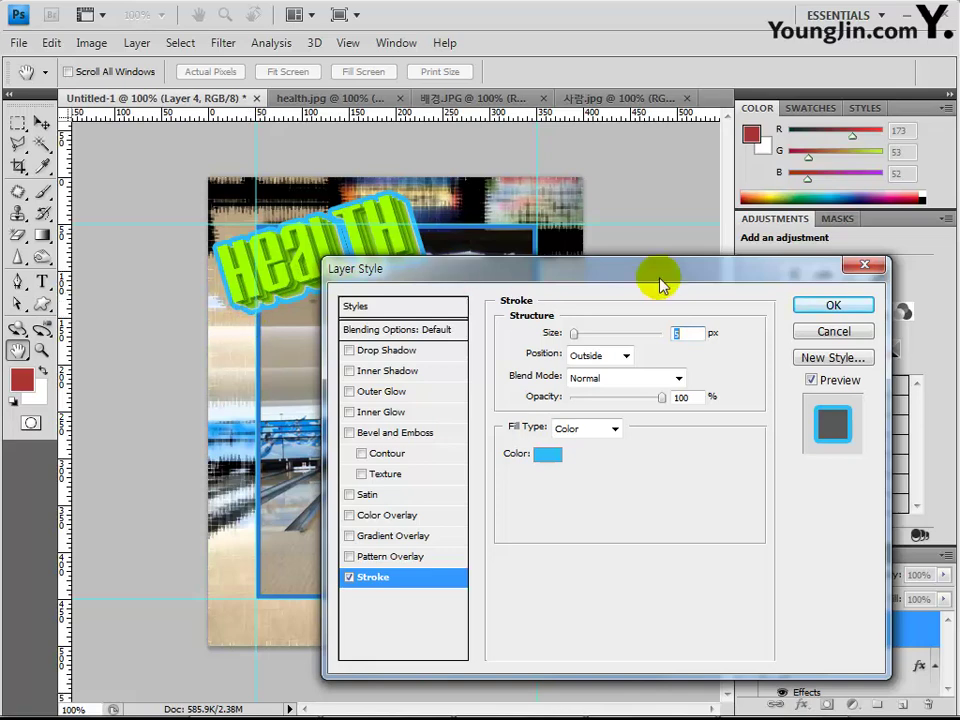
pyautogui.click(823, 305)
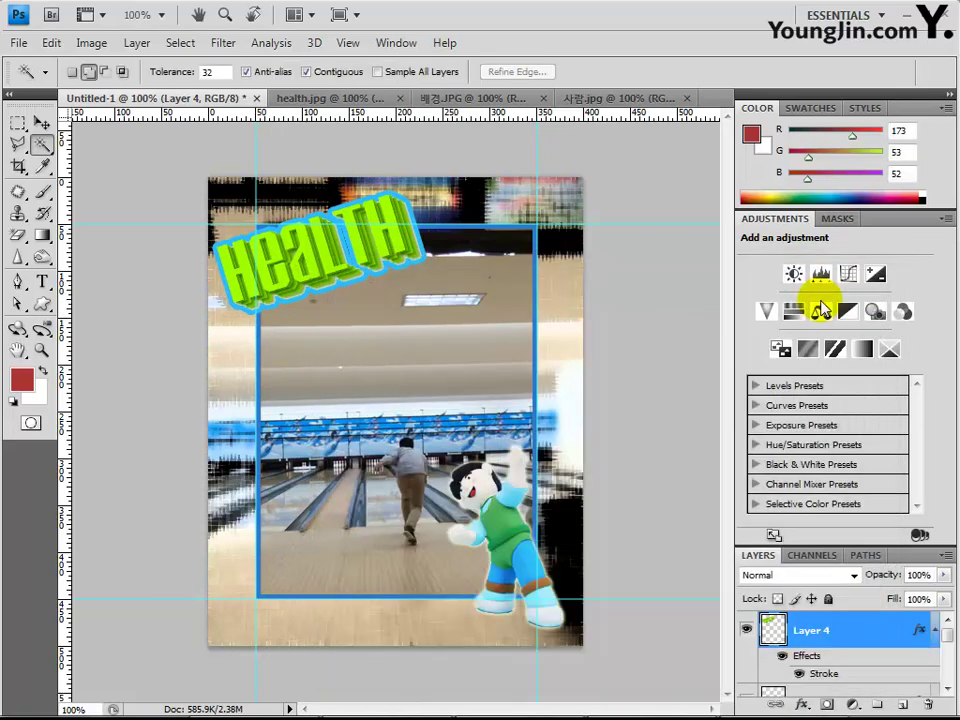